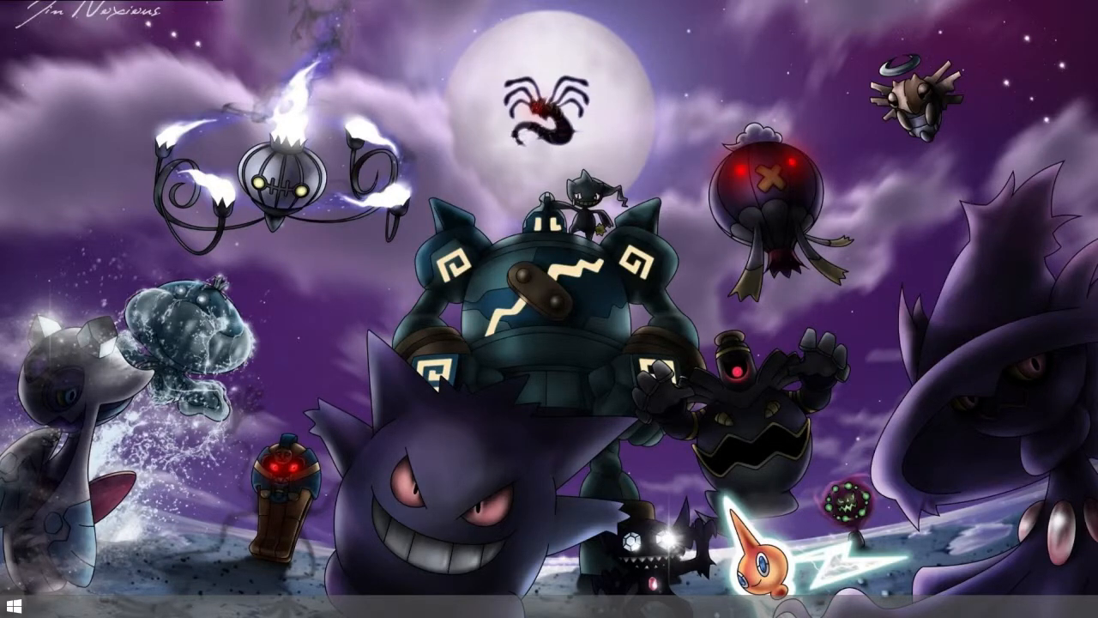
Open the ignore settings for capture targets and examine the OBS.exe paths under Program Files and Program Files (x86).
{"action": "left_click_drag", "start_coordinate": [202, 14], "coordinate": [558, 109]}
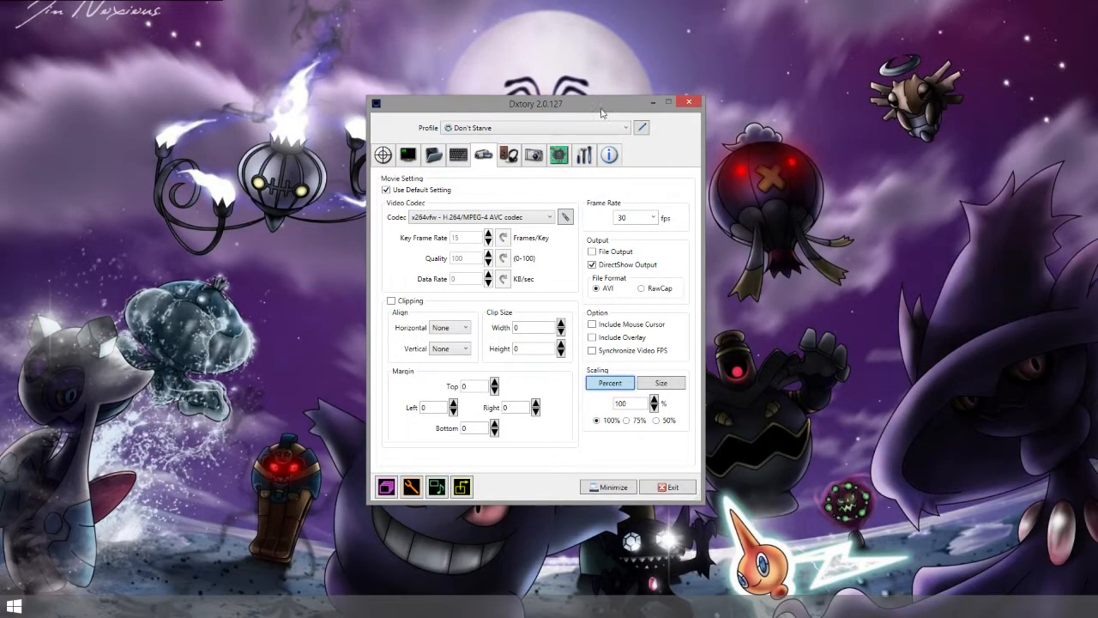
{"action": "left_click_drag", "start_coordinate": [531, 112], "coordinate": [598, 89]}
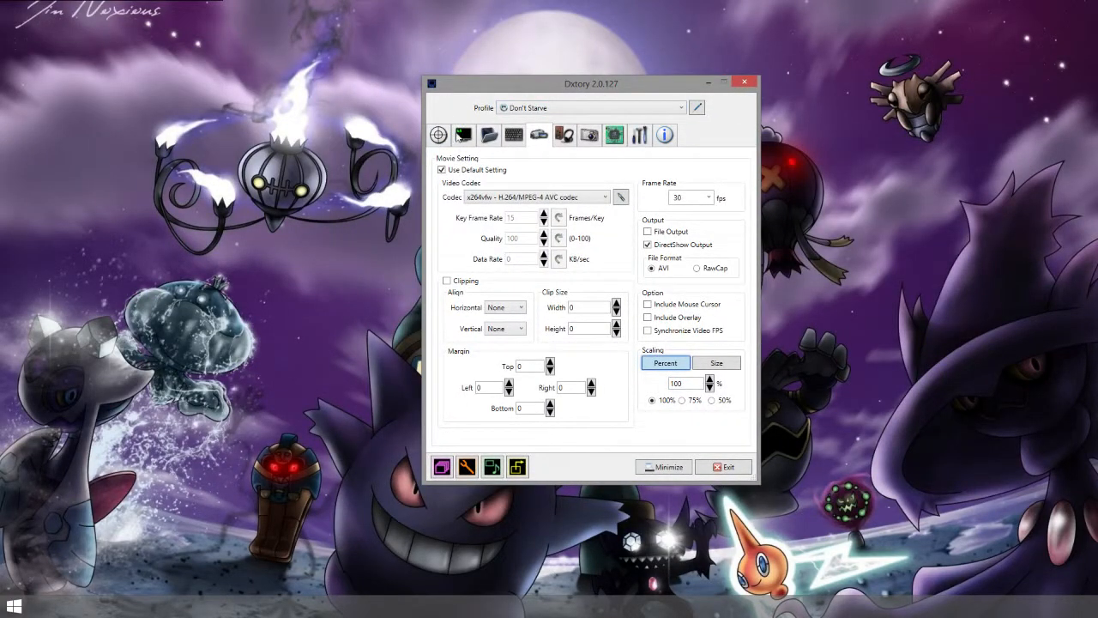
{"action": "left_click", "coordinate": [441, 137]}
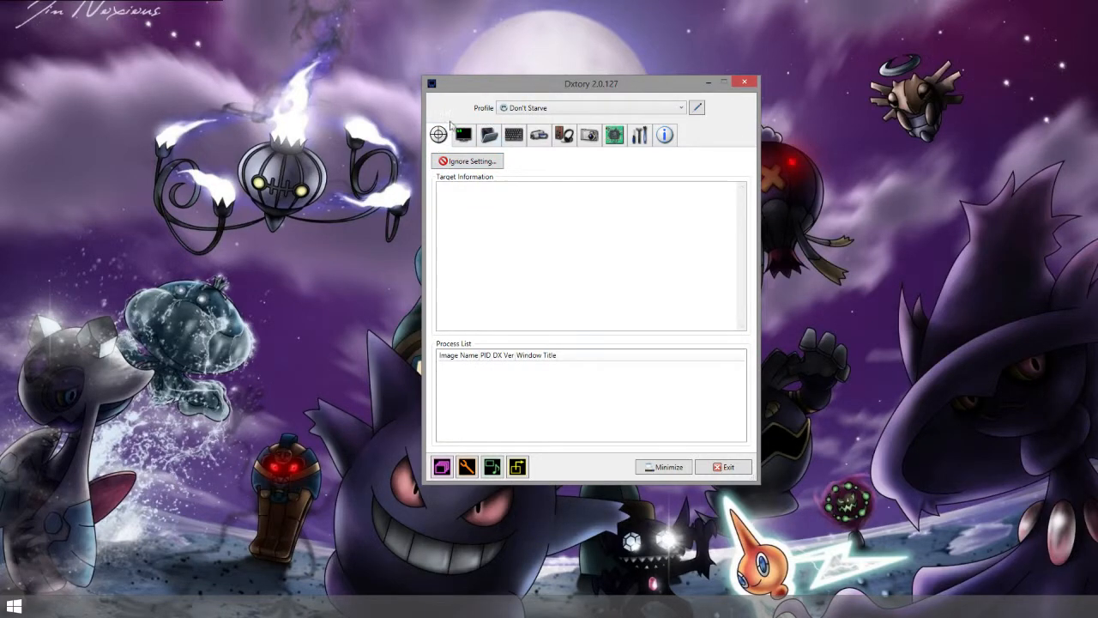
{"action": "left_click", "coordinate": [468, 163]}
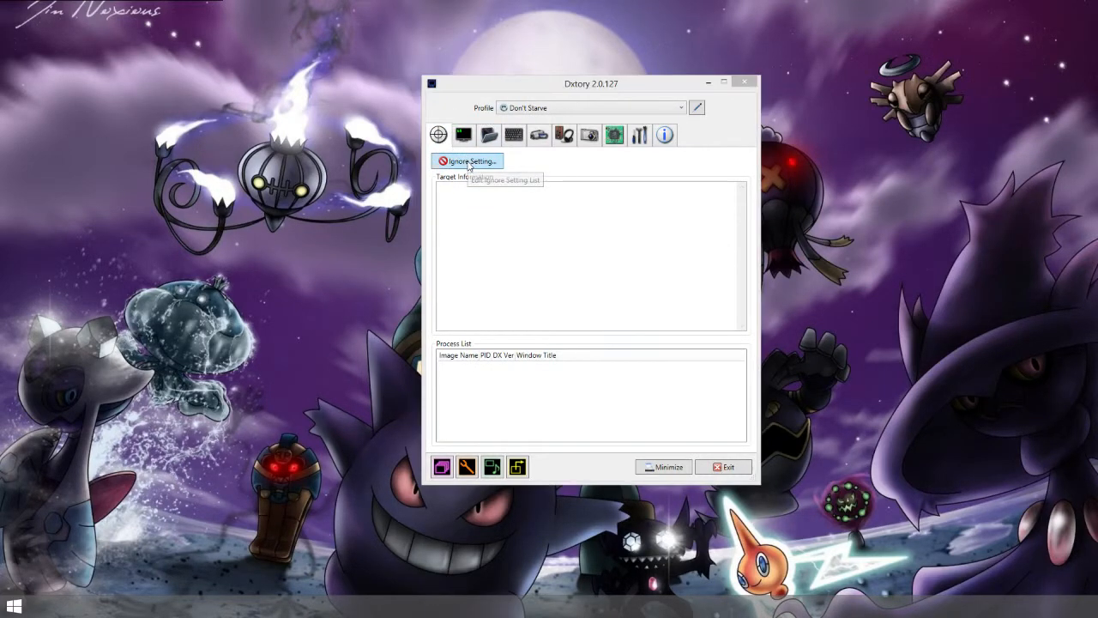
{"action": "mouse_move", "coordinate": [620, 195]}
{"action": "left_mouse_down"}
{"action": "mouse_move", "coordinate": [555, 176]}
{"action": "mouse_move", "coordinate": [625, 194]}
{"action": "left_mouse_up"}
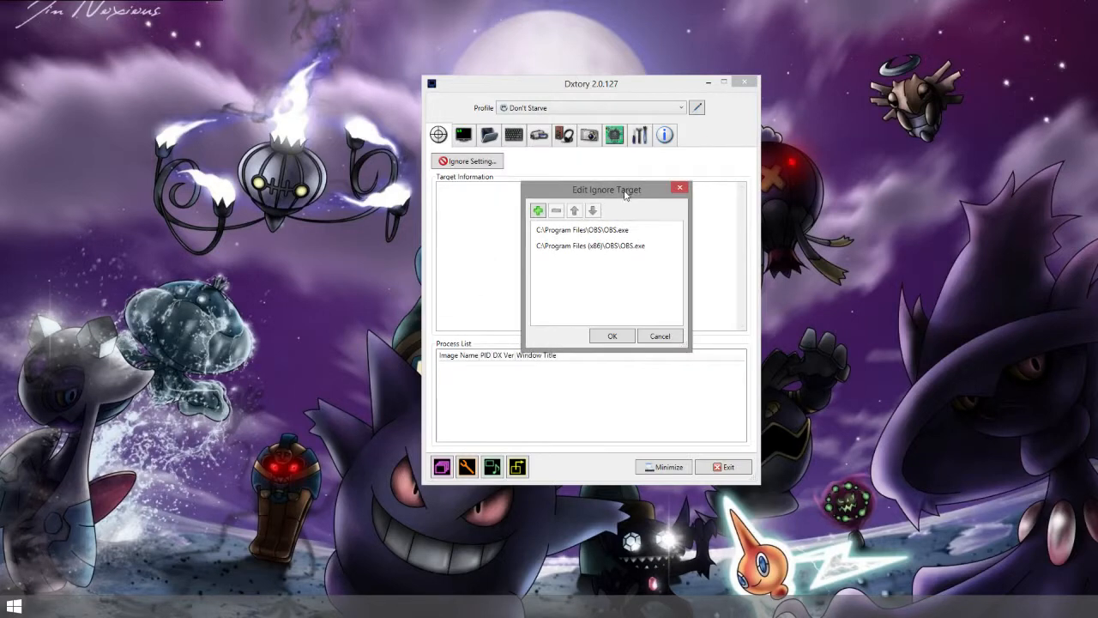
{"action": "left_click", "coordinate": [601, 231]}
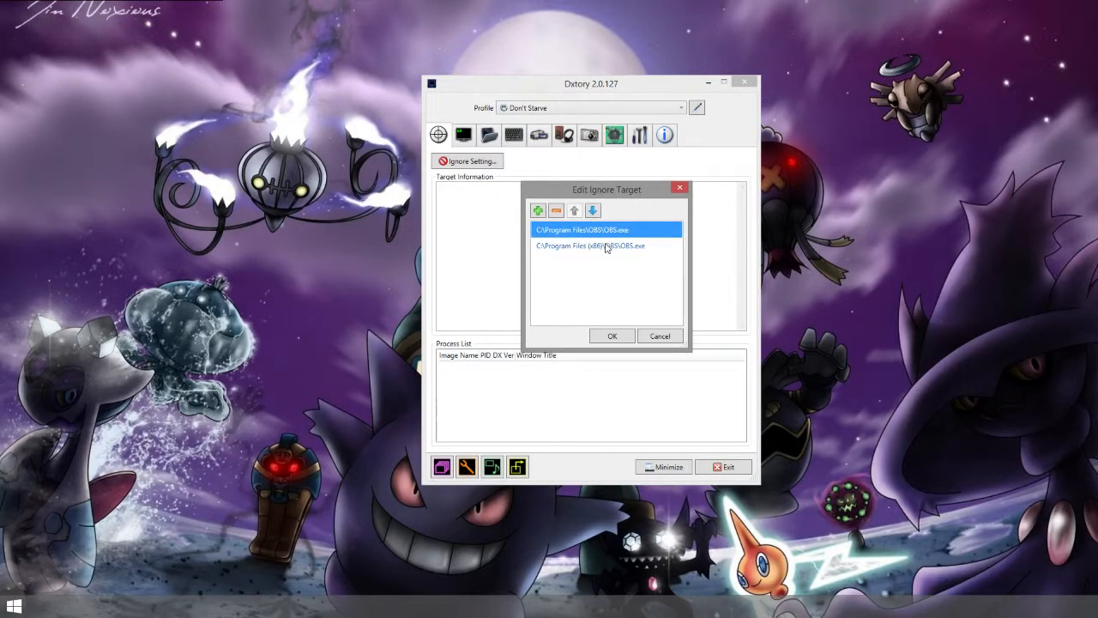
{"action": "left_click", "coordinate": [606, 246]}
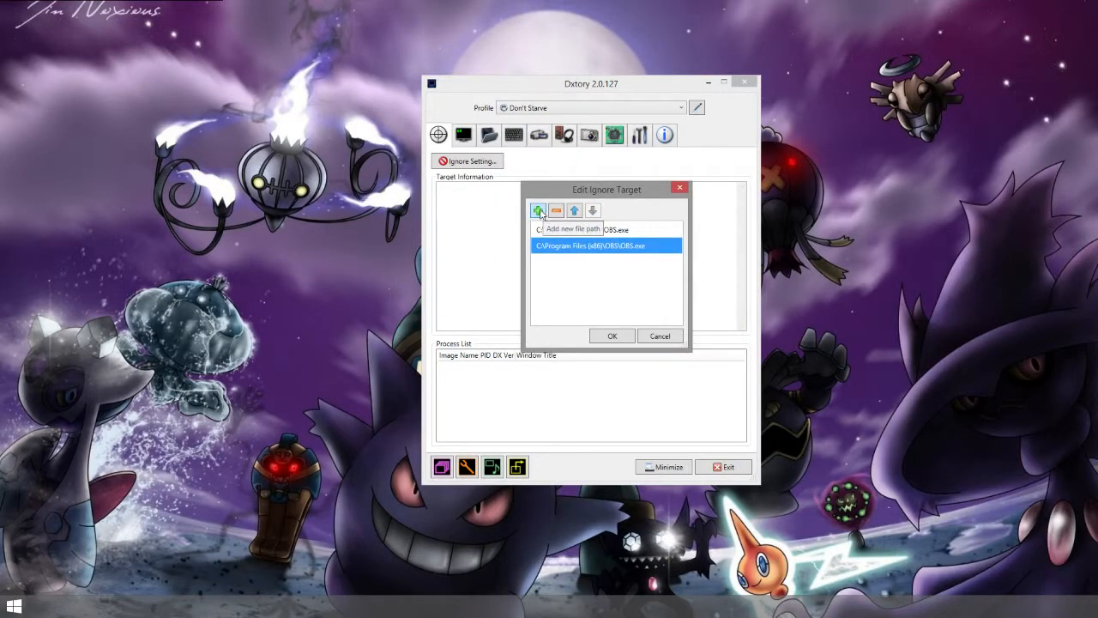
Try to add an ignore path by browsing to the OBS executable in C:\Program Files\OBS, cancelling the file selection.
{"action": "left_click", "coordinate": [538, 211]}
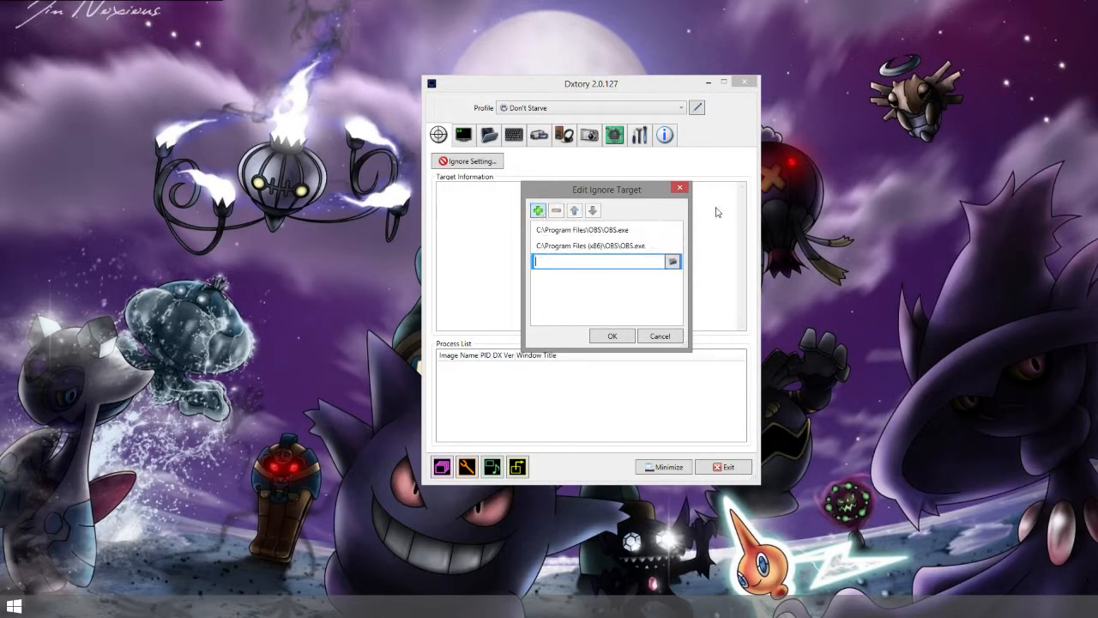
{"action": "left_click", "coordinate": [674, 263]}
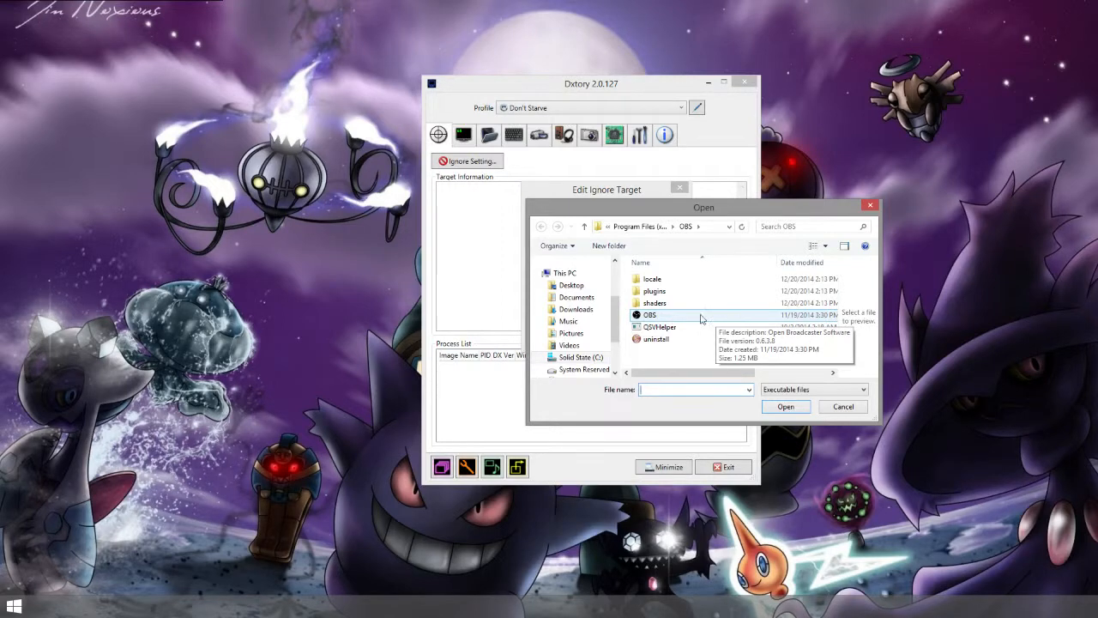
{"action": "left_click", "coordinate": [582, 225]}
{"action": "left_click", "coordinate": [585, 226]}
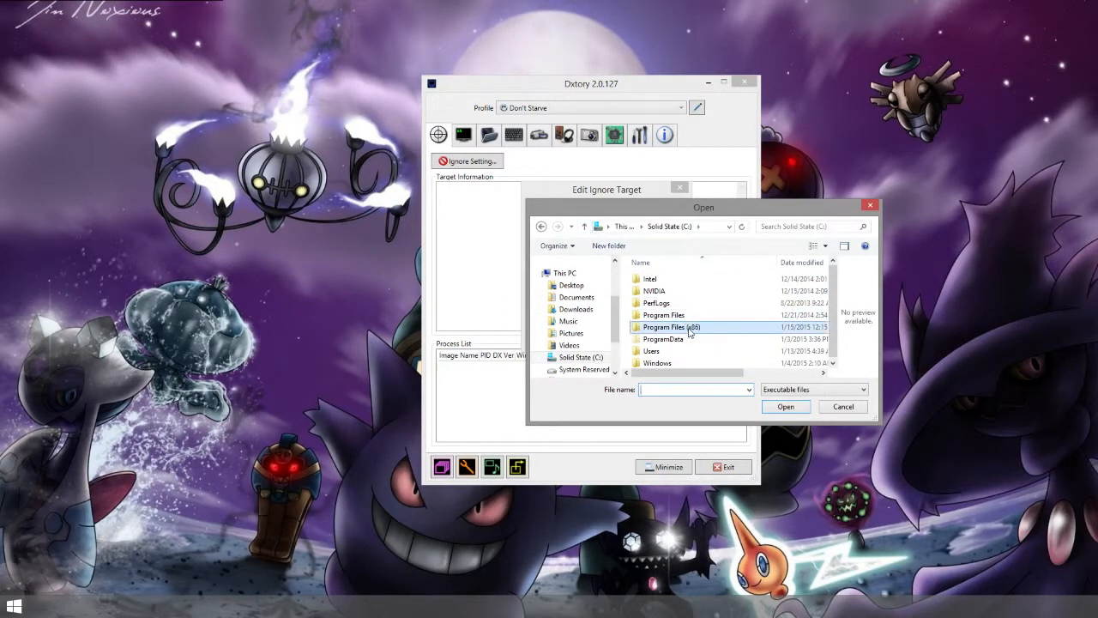
{"action": "double_click", "coordinate": [693, 316]}
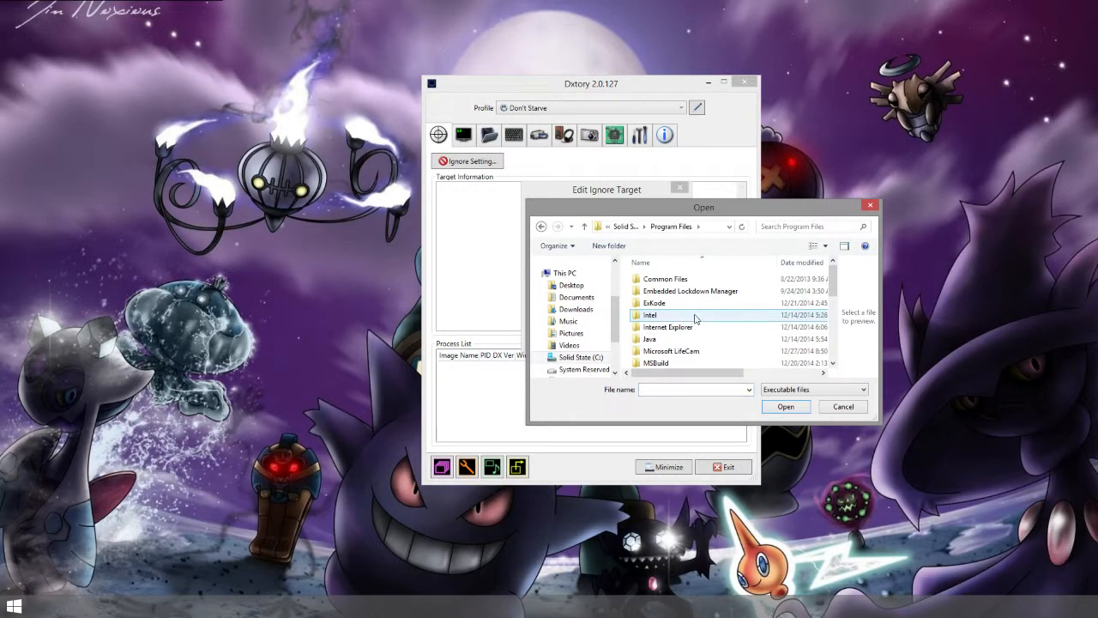
{"action": "scroll", "coordinate": [695, 319], "scroll_direction": "down", "scroll_amount": 3}
{"action": "double_click", "coordinate": [678, 289]}
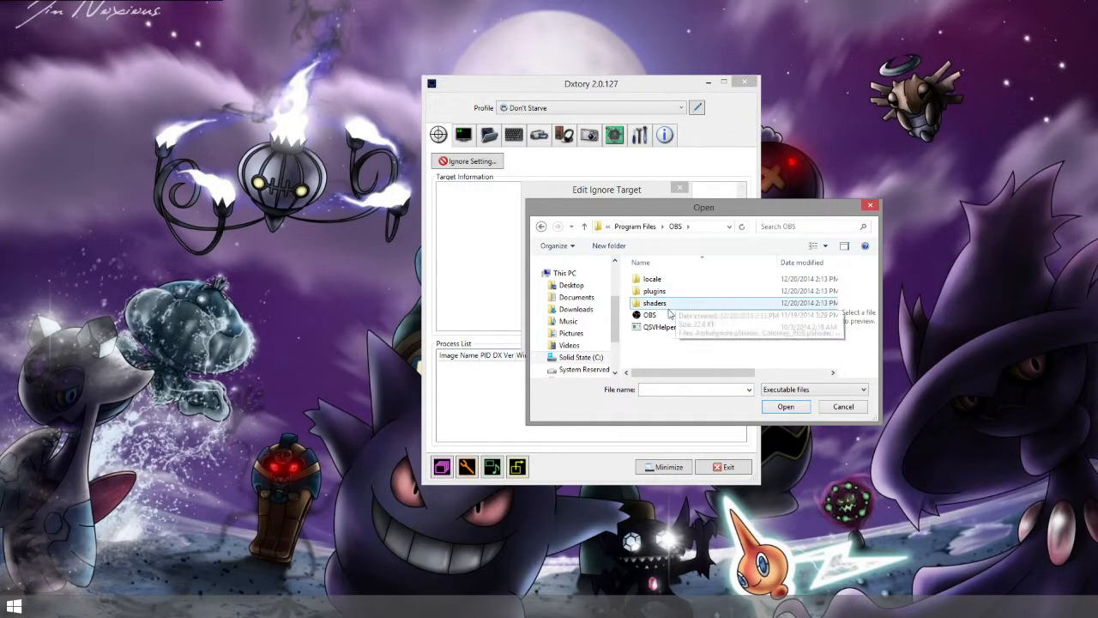
{"action": "left_click", "coordinate": [687, 315]}
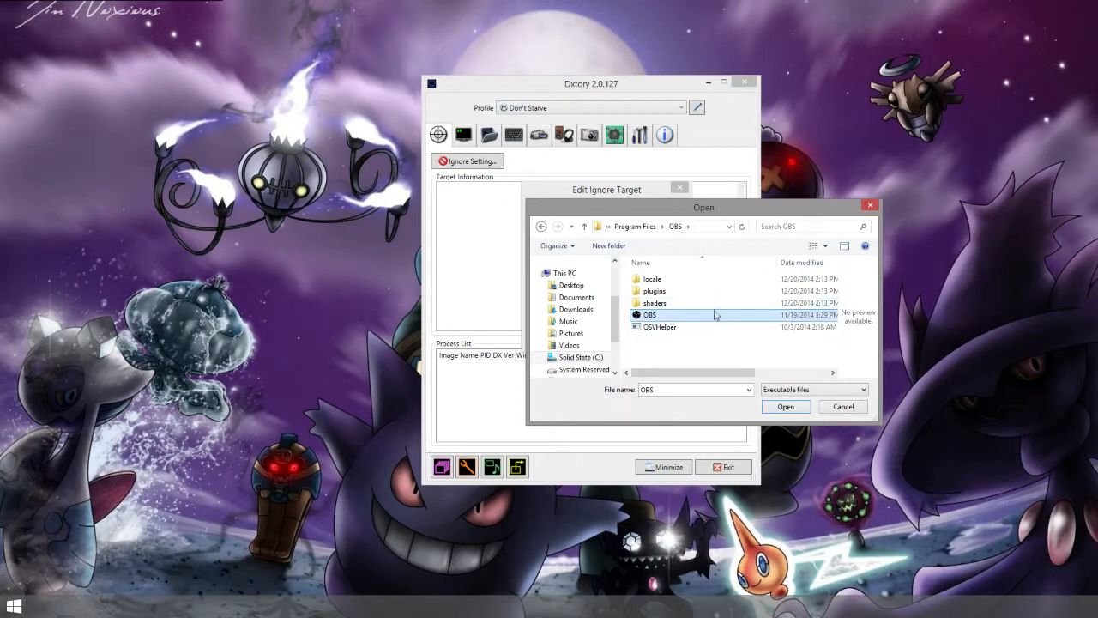
{"action": "left_click", "coordinate": [842, 407]}
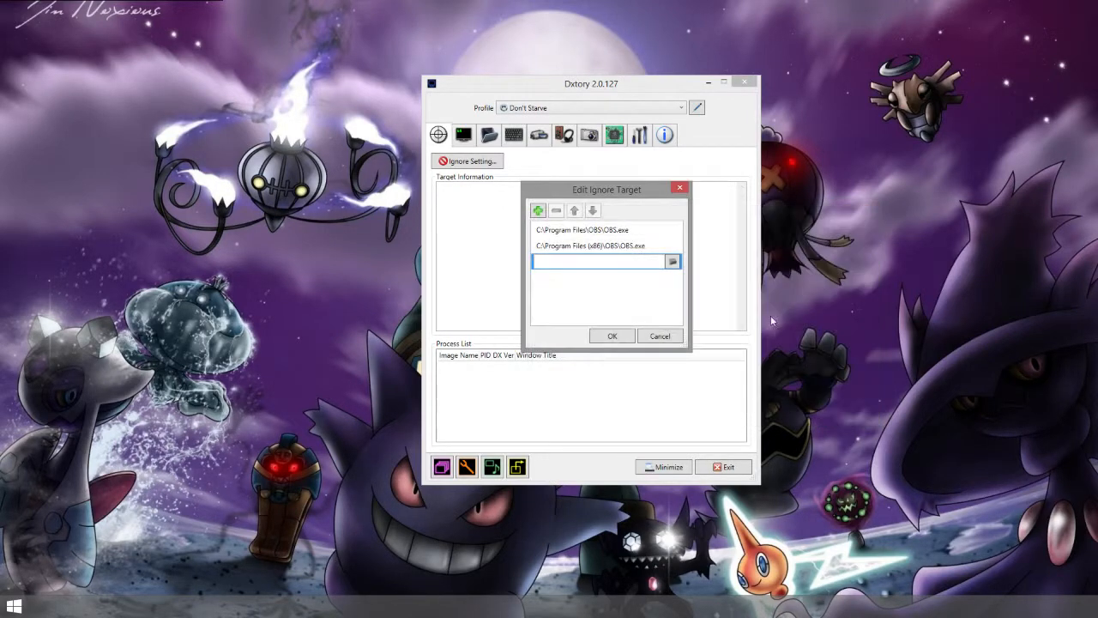
Keep only the two OBS.exe paths in the ignore list and accept the list.
{"action": "left_click", "coordinate": [599, 230]}
{"action": "left_click", "coordinate": [600, 247]}
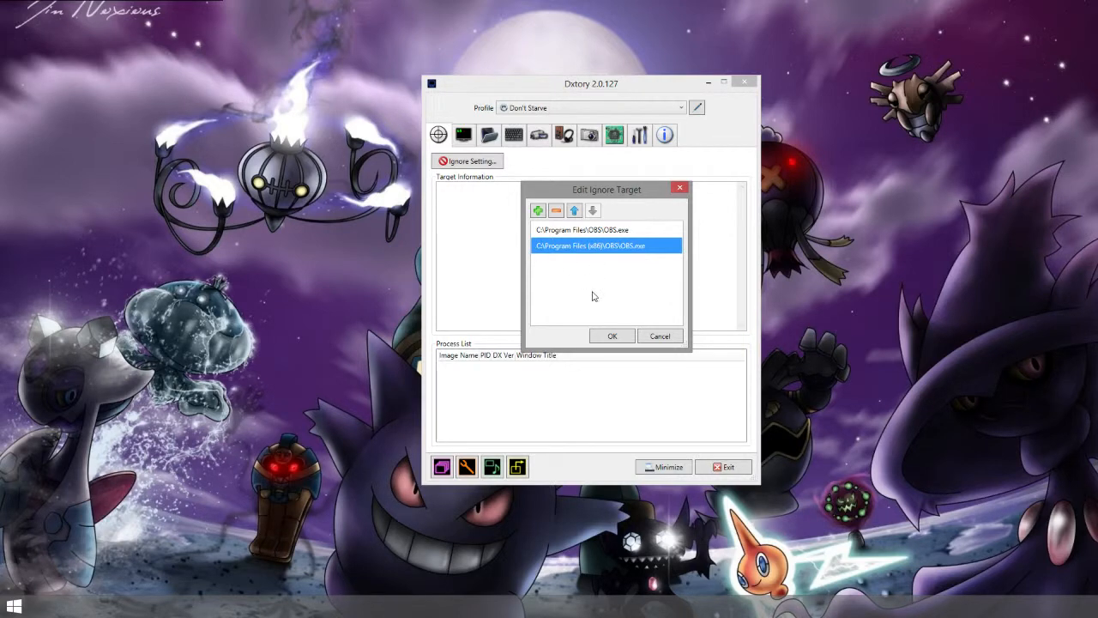
{"action": "left_click", "coordinate": [625, 338]}
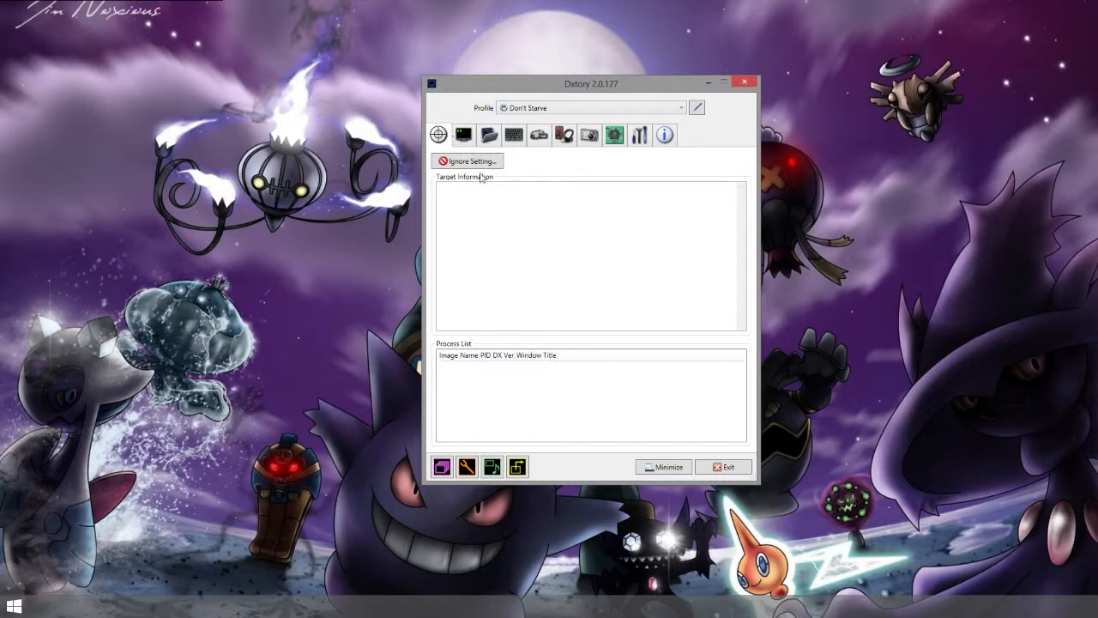
View the overlay settings and open the F:\videos movie folder from the folder settings.
{"action": "left_click", "coordinate": [464, 136]}
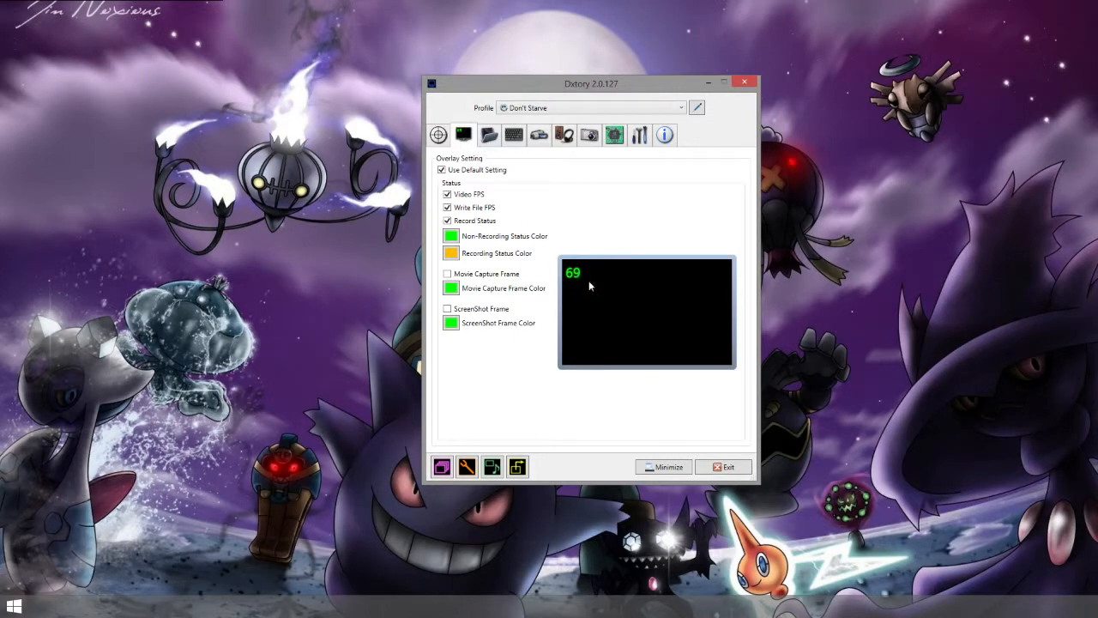
{"action": "left_click", "coordinate": [486, 140]}
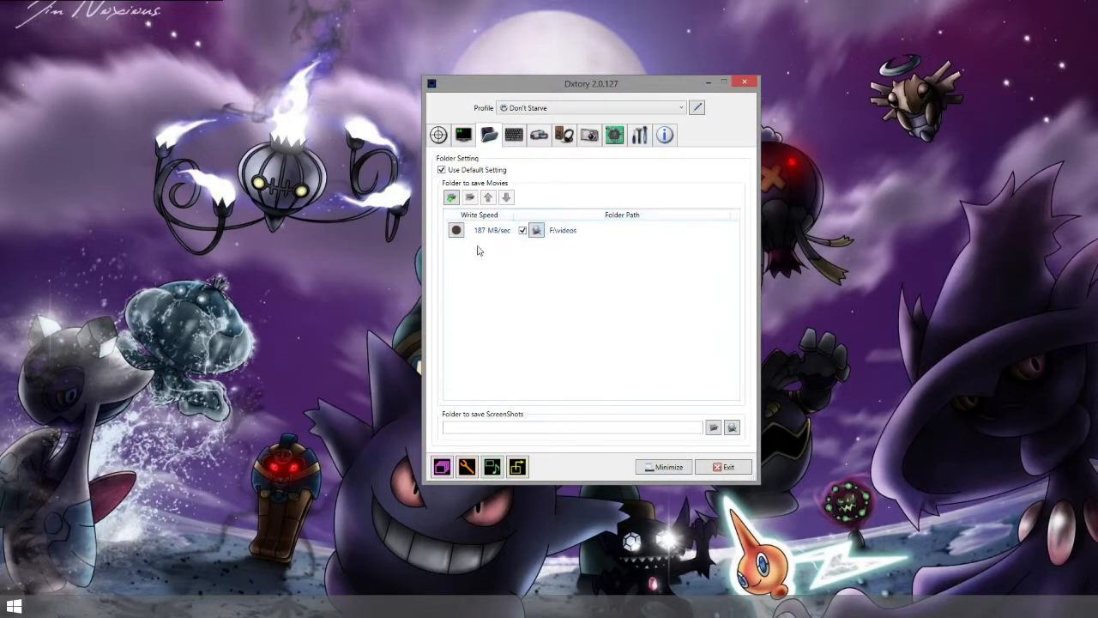
{"action": "left_click", "coordinate": [536, 229]}
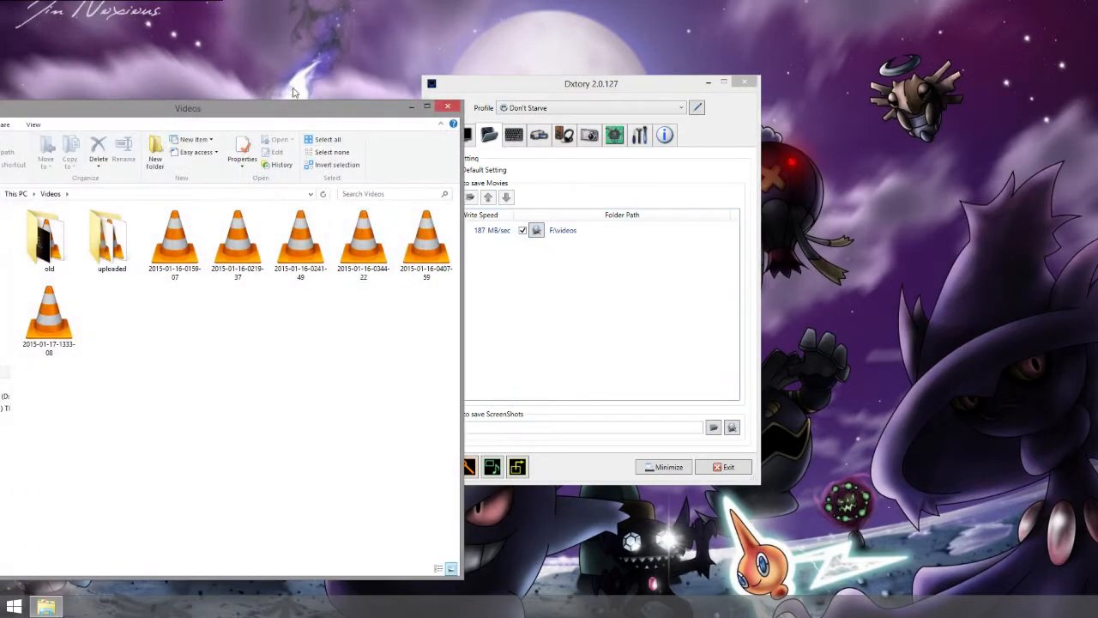
{"action": "left_click_drag", "start_coordinate": [288, 109], "coordinate": [691, 43]}
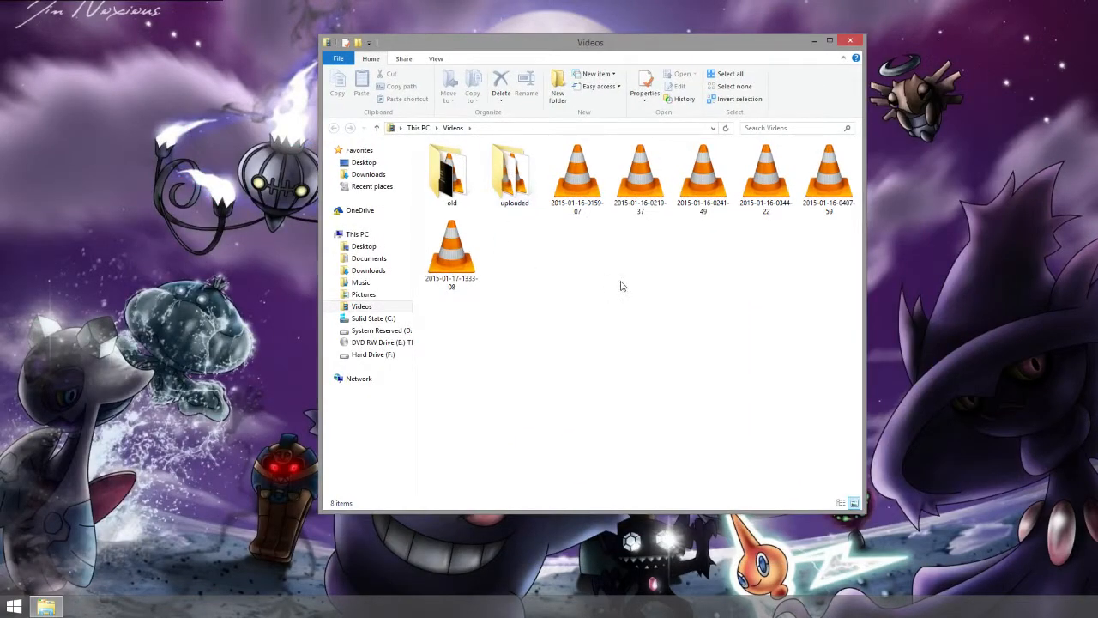
Look through the uploaded subfolder and the recordings in the Videos folder, and close the file window.
{"action": "left_click", "coordinate": [480, 273]}
{"action": "double_click", "coordinate": [502, 167]}
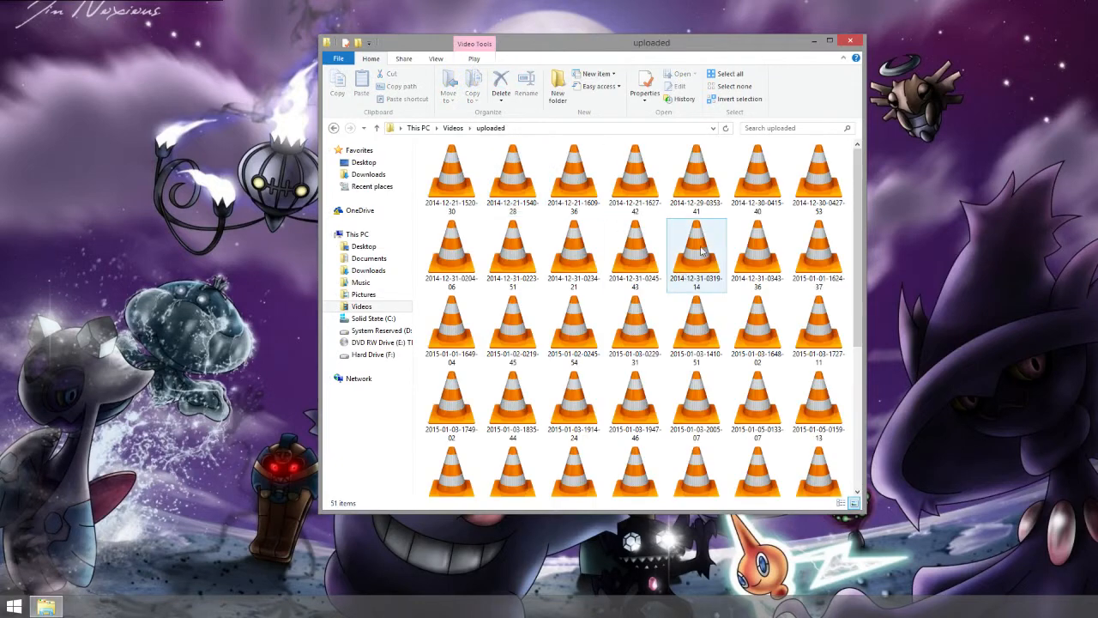
{"action": "key", "text": "super+Up"}
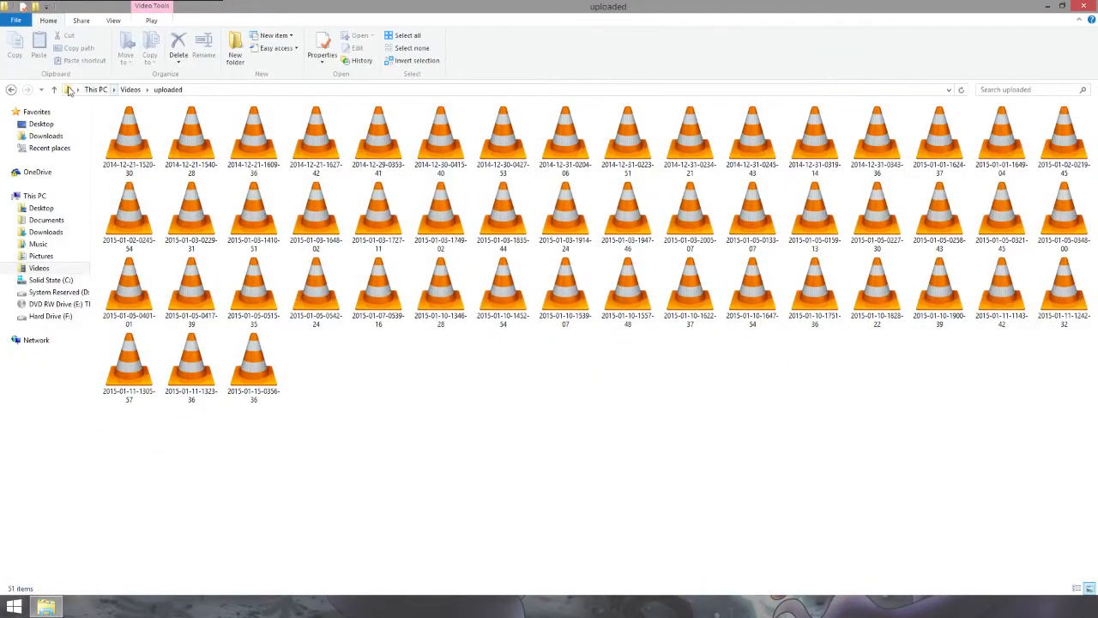
{"action": "left_click", "coordinate": [127, 90]}
{"action": "left_click_drag", "start_coordinate": [717, 160], "coordinate": [244, 170]}
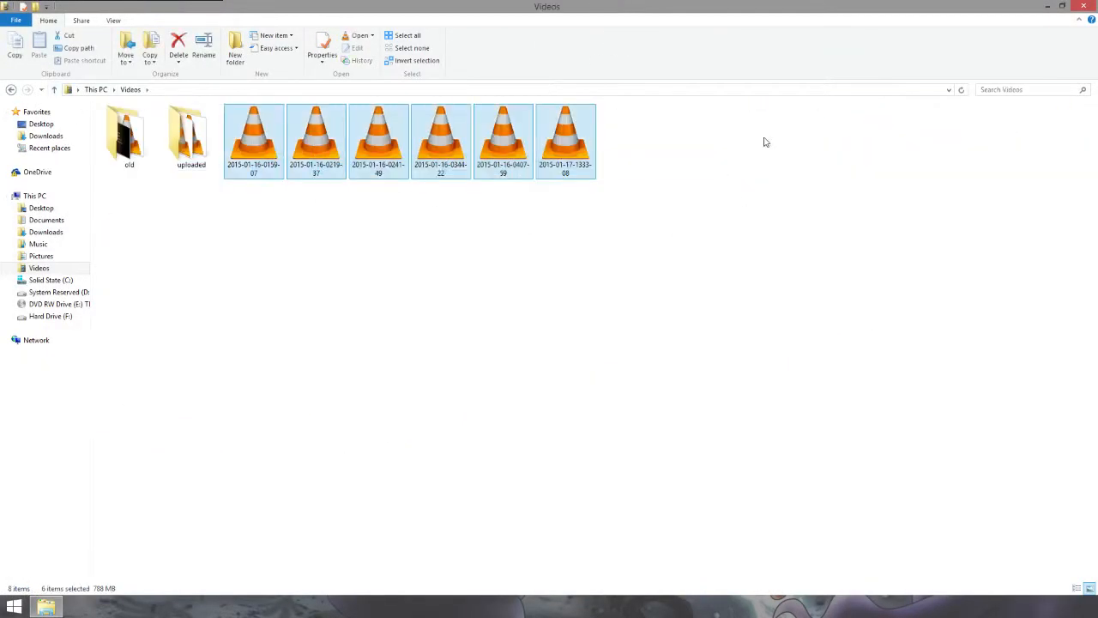
{"action": "left_click", "coordinate": [990, 160]}
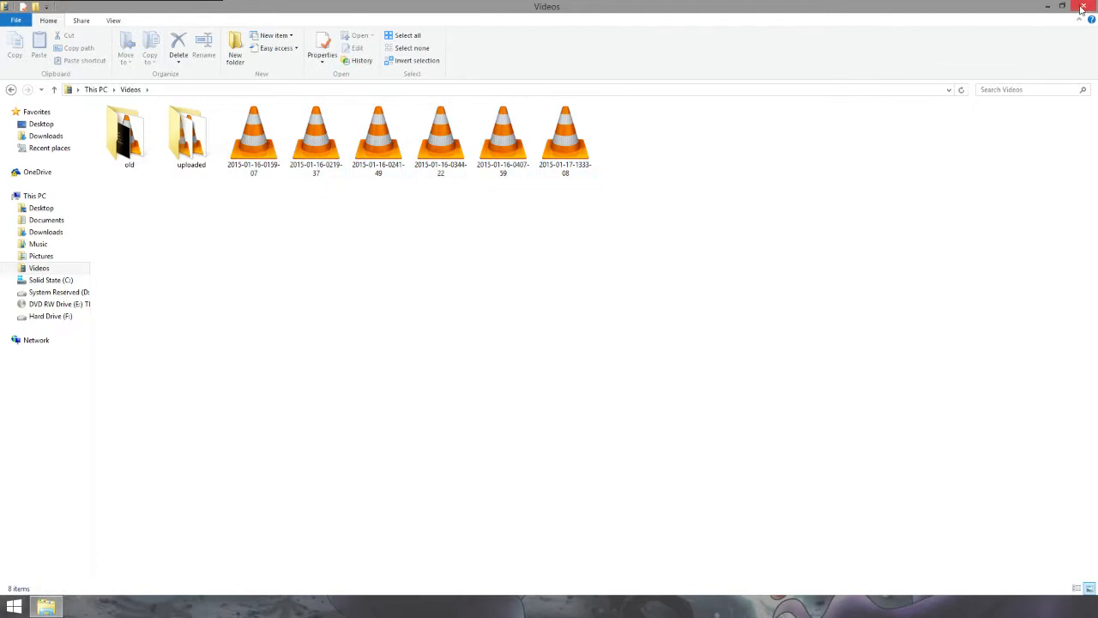
{"action": "left_click", "coordinate": [1083, 7]}
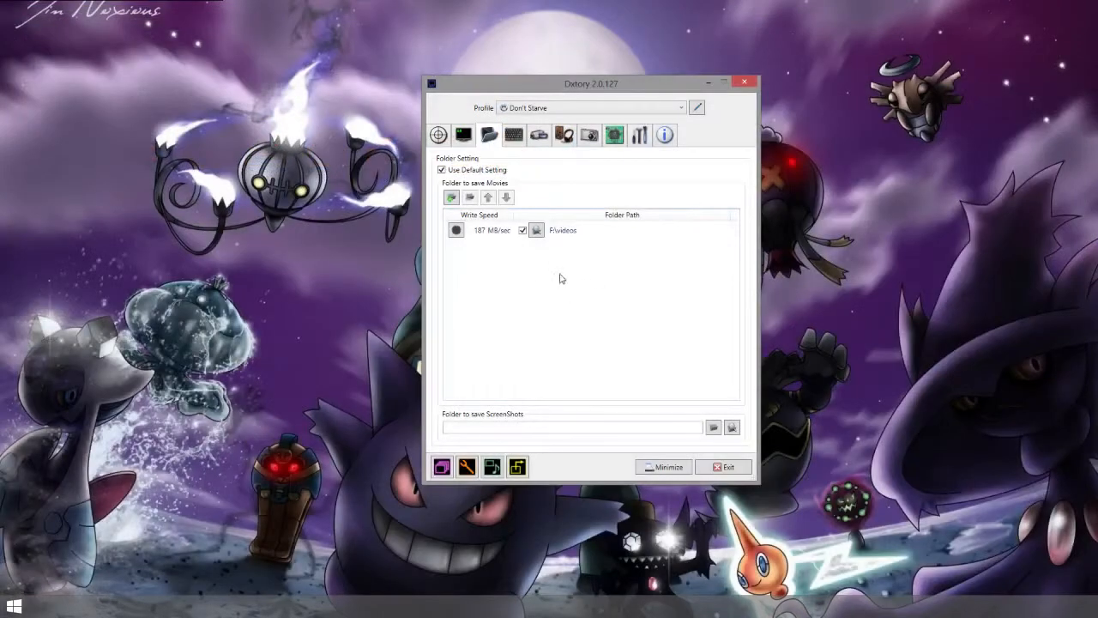
View the write-speed benchmark dialog for F:\videos without running it, and the hotkey settings.
{"action": "left_click", "coordinate": [457, 230]}
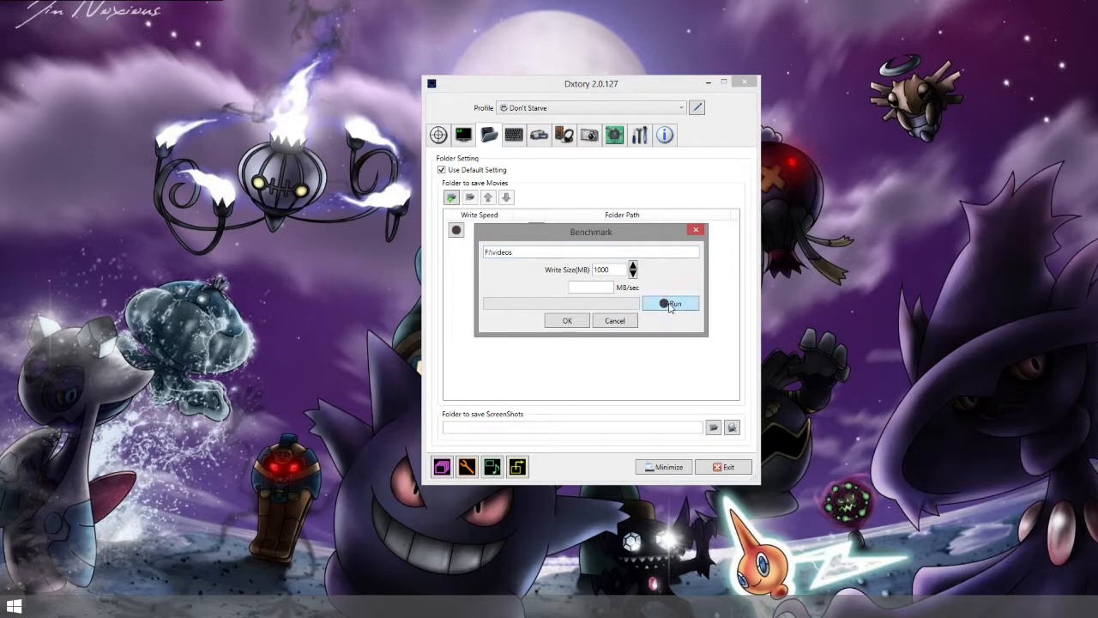
{"action": "left_click", "coordinate": [623, 325]}
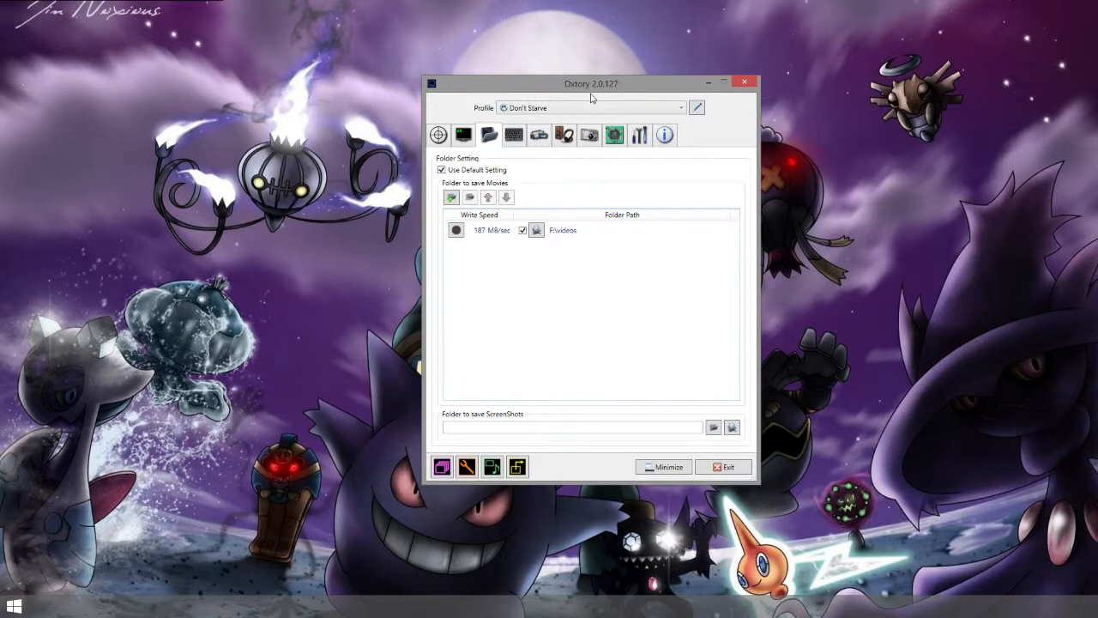
{"action": "left_click", "coordinate": [515, 139]}
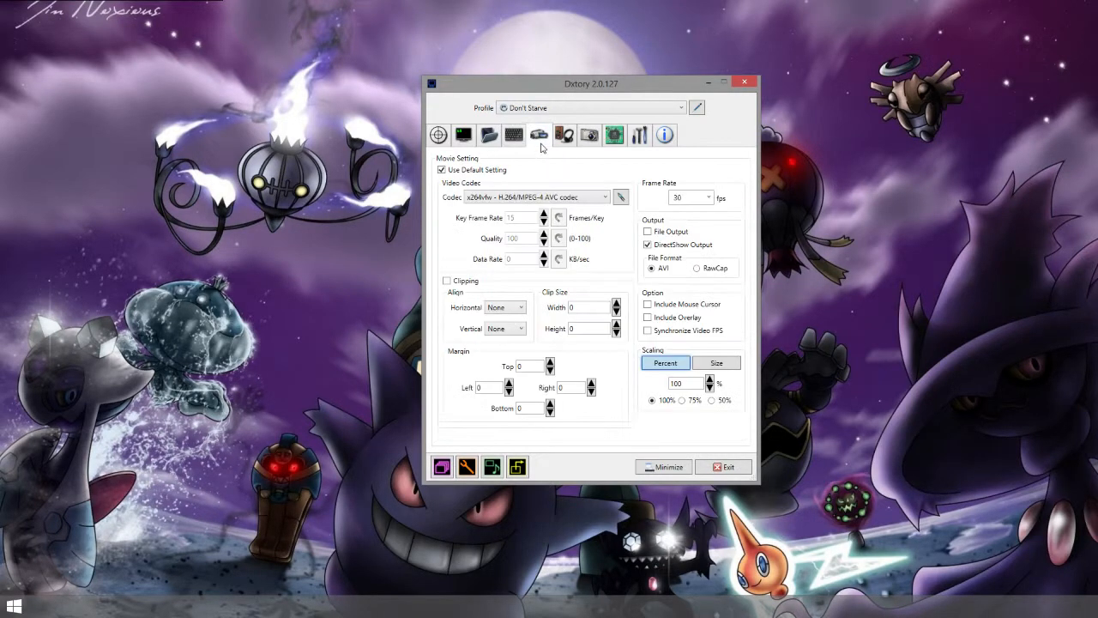
Examine the available frame rates and video codecs in the movie settings.
{"action": "left_click", "coordinate": [540, 139]}
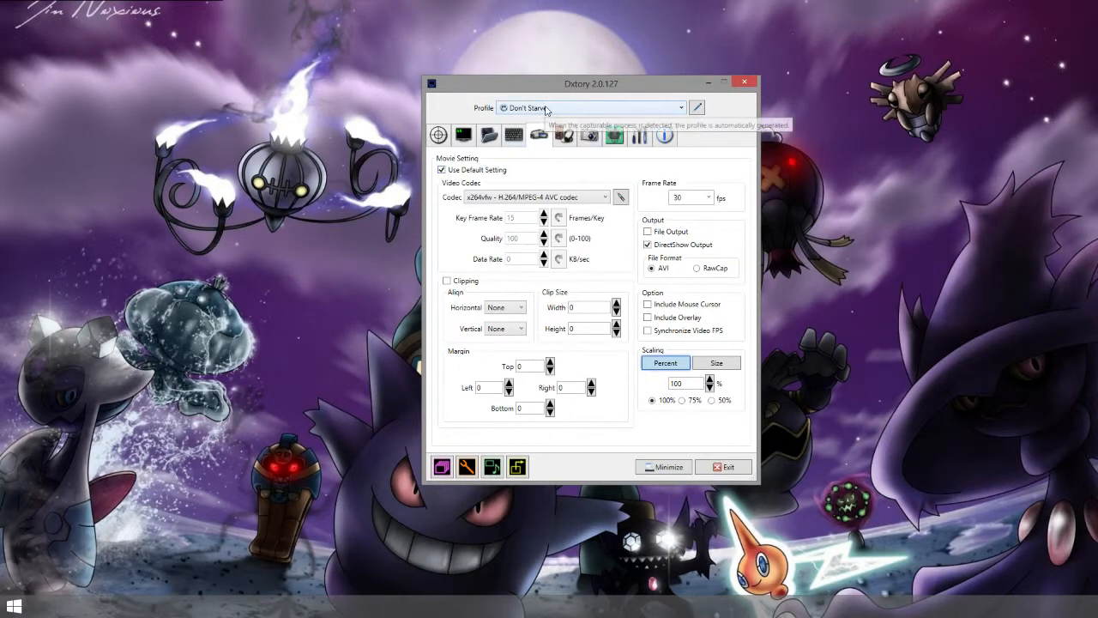
{"action": "left_click", "coordinate": [709, 198]}
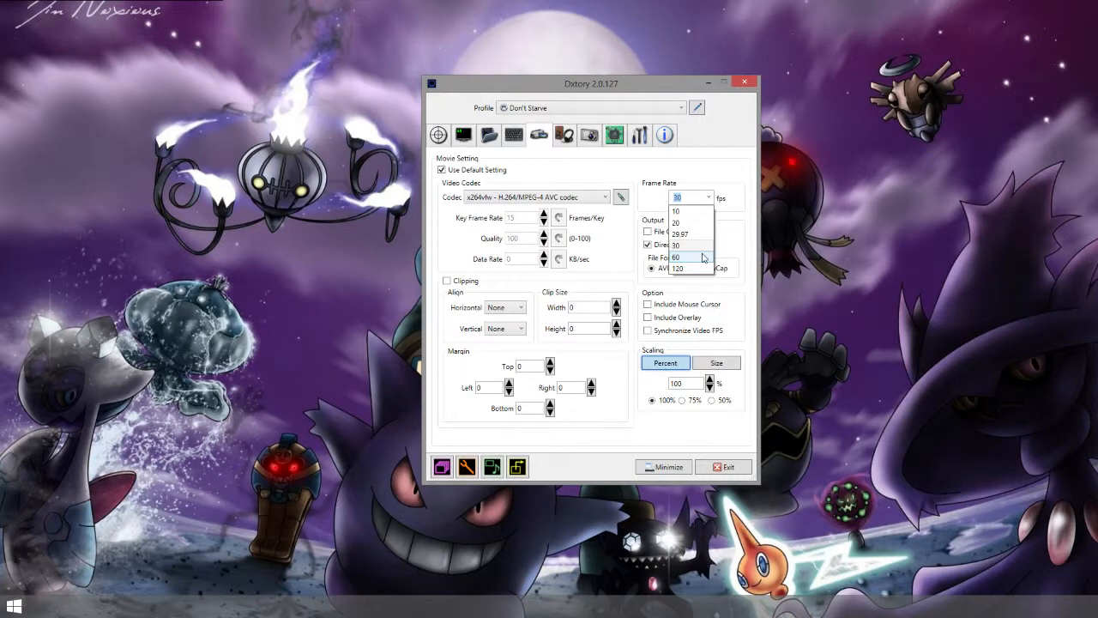
{"action": "left_click", "coordinate": [683, 196]}
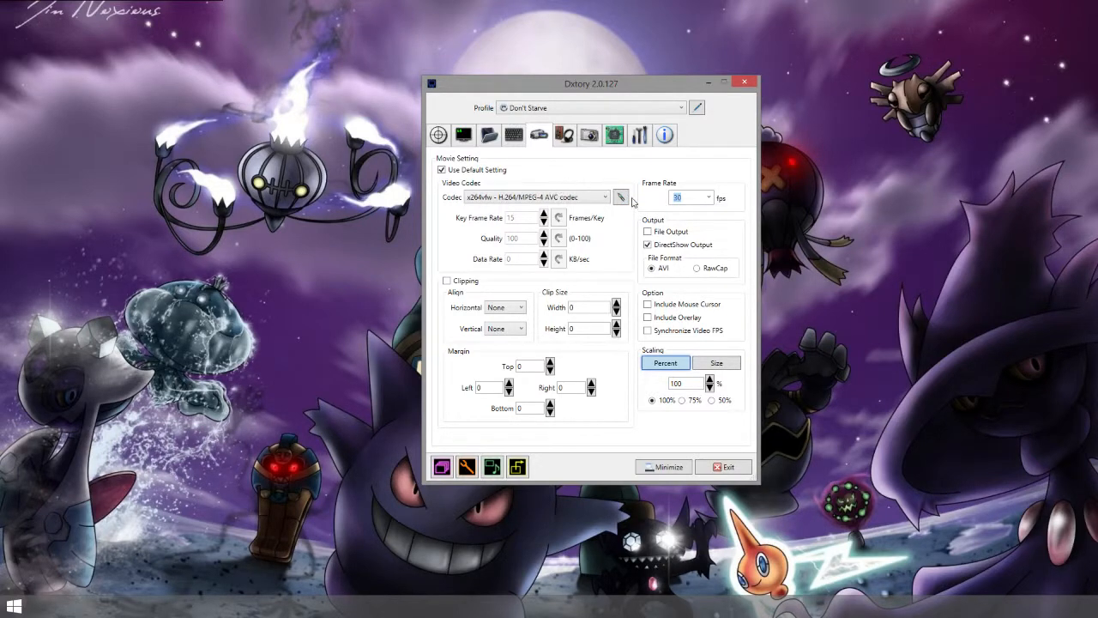
{"action": "left_click", "coordinate": [583, 197]}
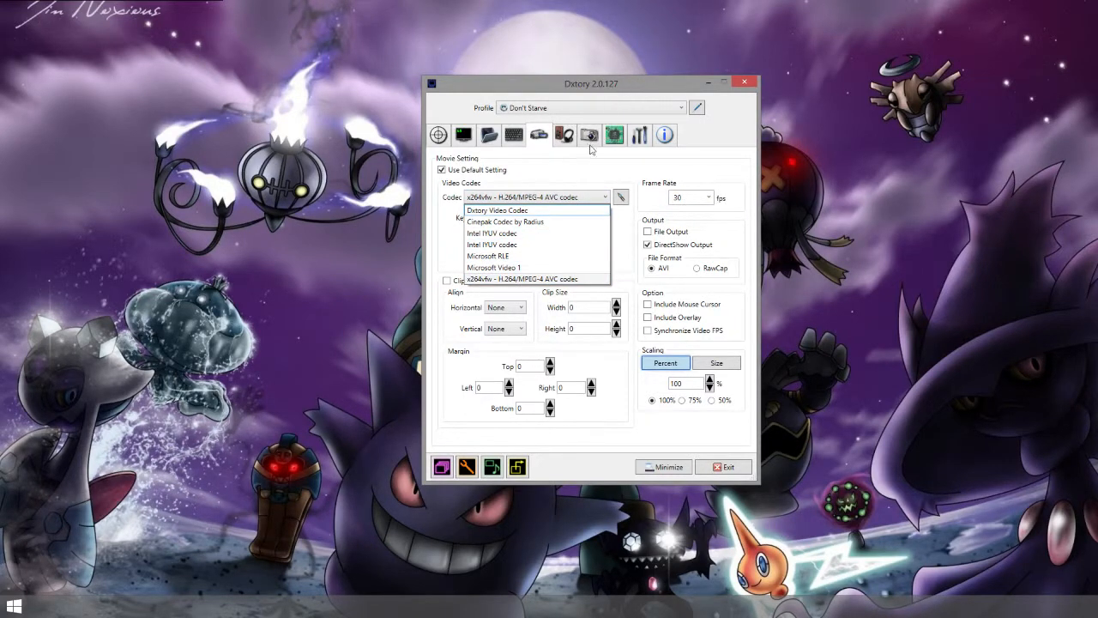
Open the configuration of the x264vfw video codec and look through the available encoding presets.
{"action": "left_click", "coordinate": [620, 199]}
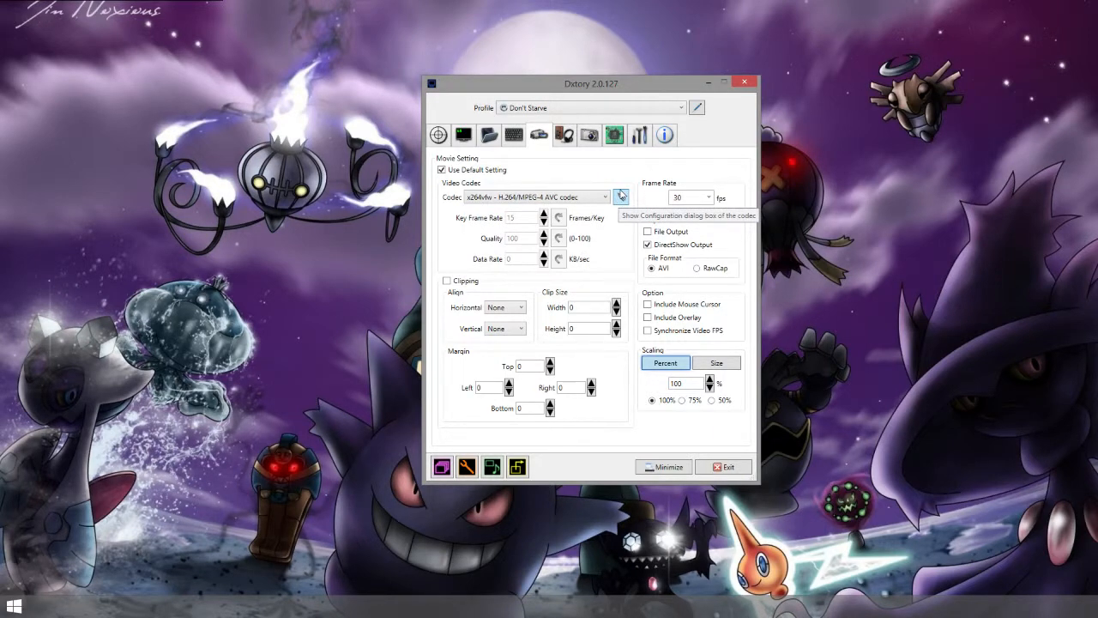
{"action": "left_click", "coordinate": [621, 196]}
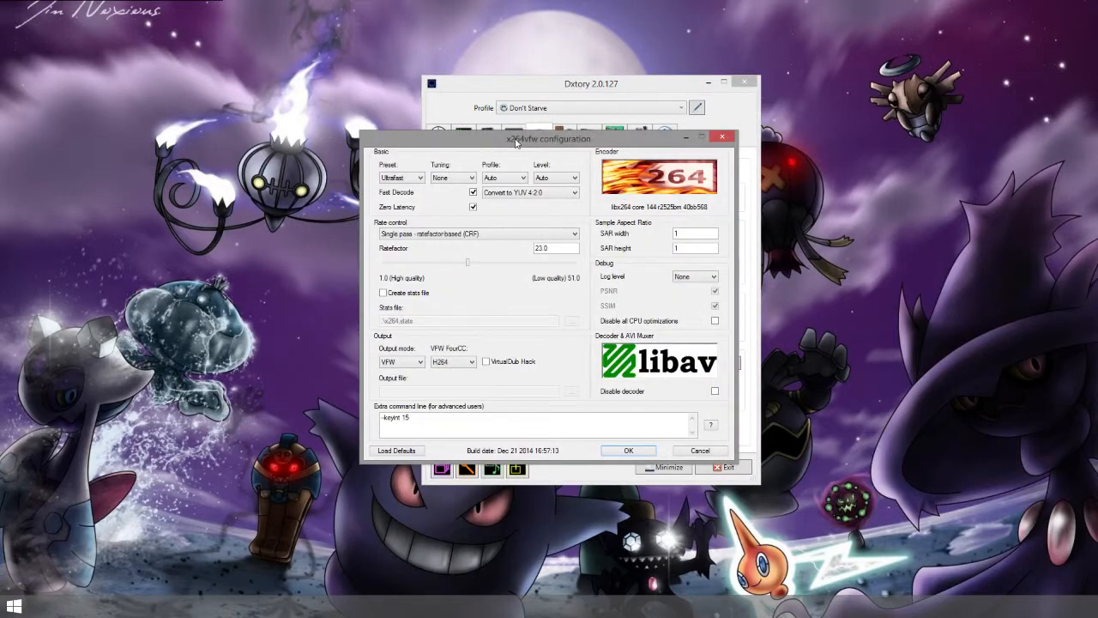
{"action": "left_click_drag", "start_coordinate": [465, 119], "coordinate": [578, 87]}
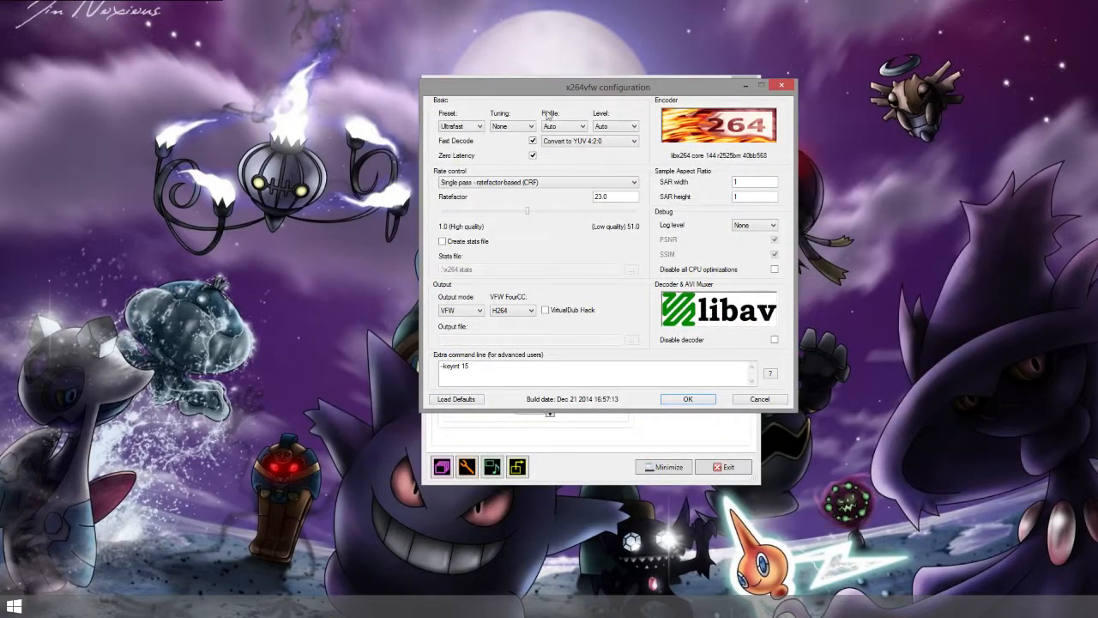
{"action": "left_click", "coordinate": [464, 127]}
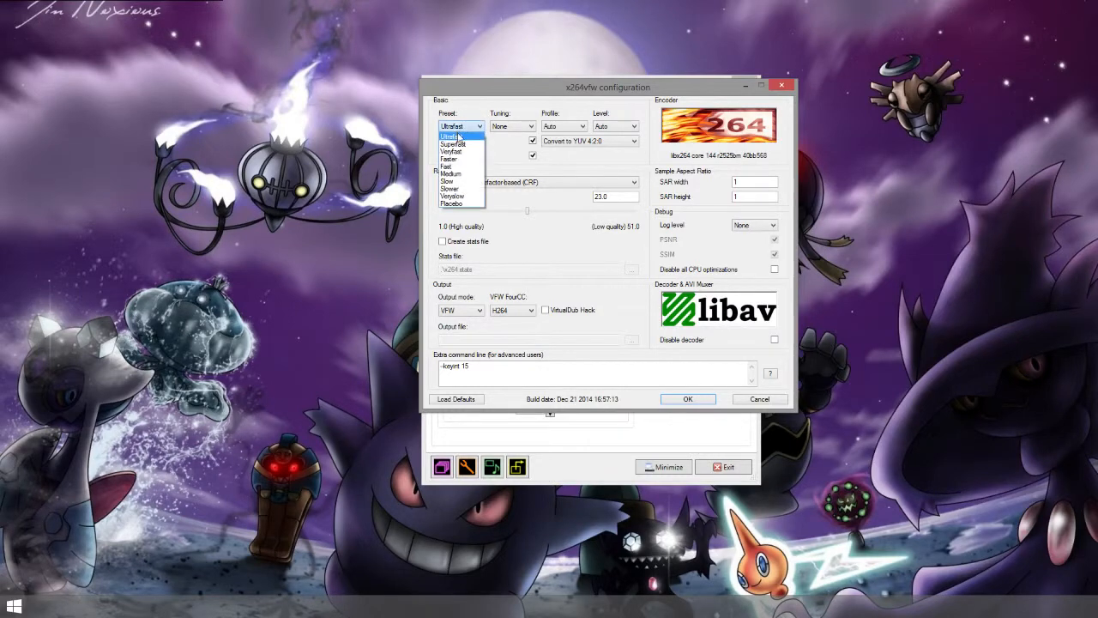
{"action": "left_click", "coordinate": [490, 101]}
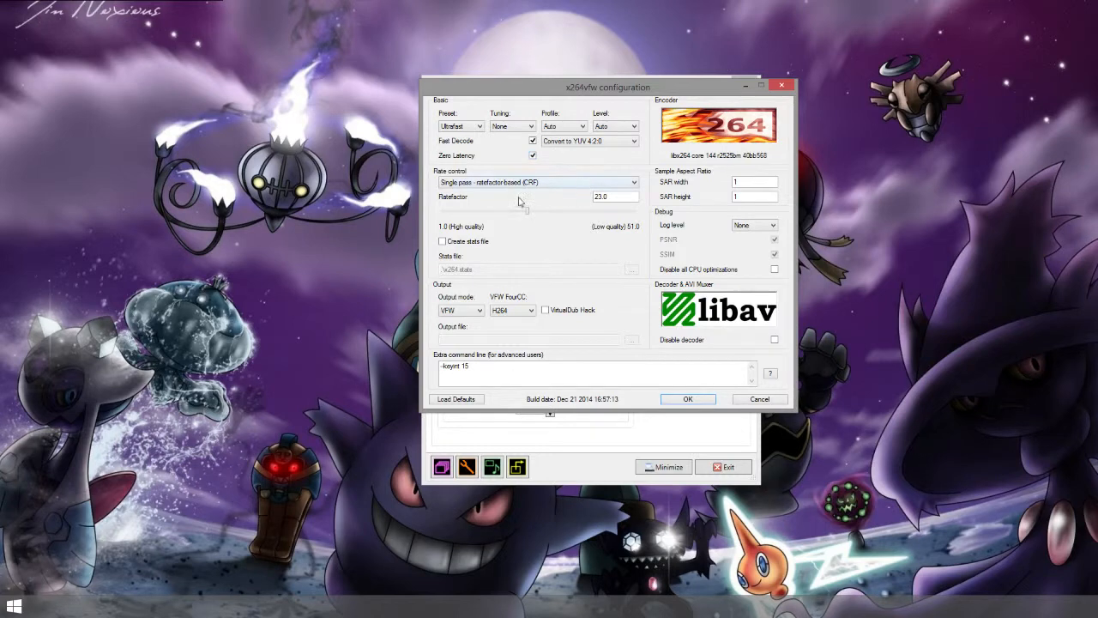
Inspect the ratefactor value and the available log levels in the x264vfw configuration.
{"action": "left_click", "coordinate": [622, 196]}
{"action": "left_click", "coordinate": [760, 225]}
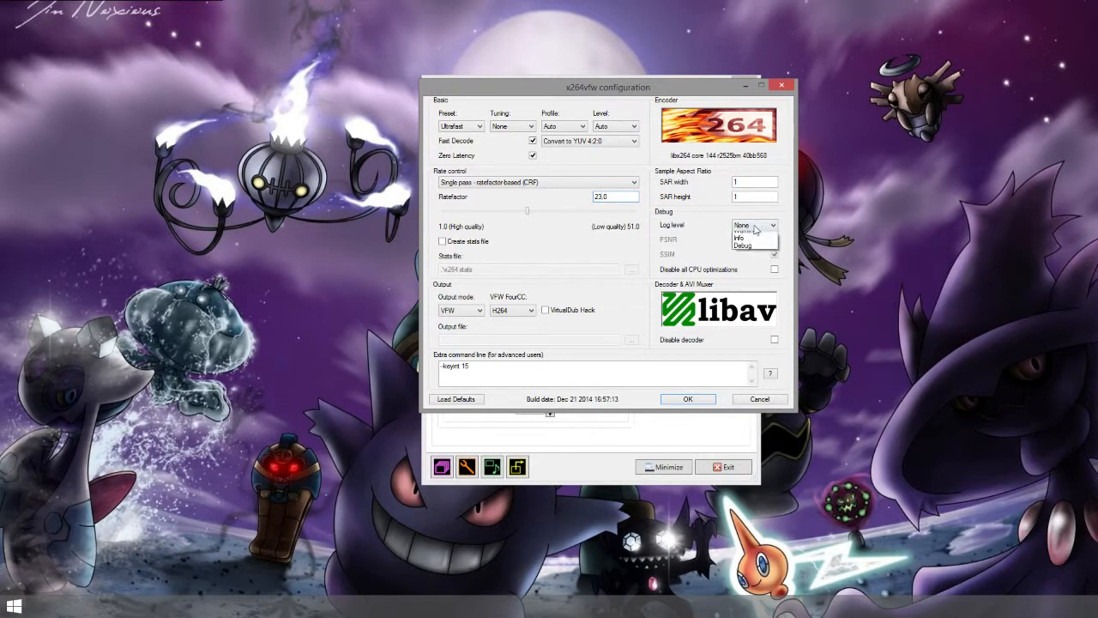
{"action": "left_click", "coordinate": [756, 227]}
{"action": "left_click", "coordinate": [756, 226]}
{"action": "left_click", "coordinate": [758, 226]}
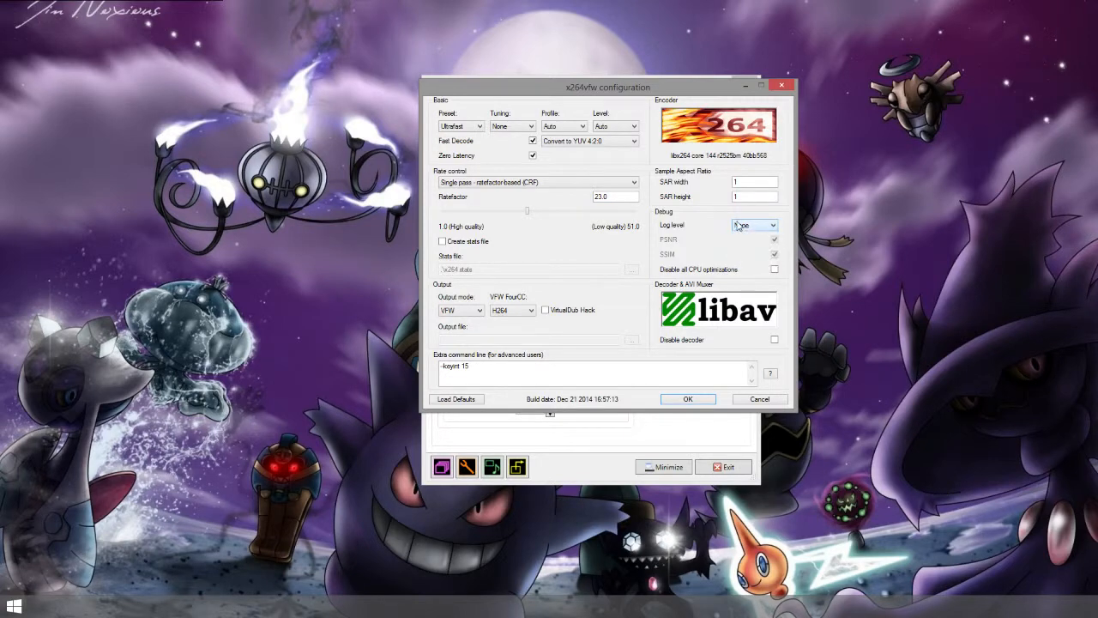
Look through the output mode and VFW FourCC choices of the x264vfw codec.
{"action": "left_click", "coordinate": [468, 310]}
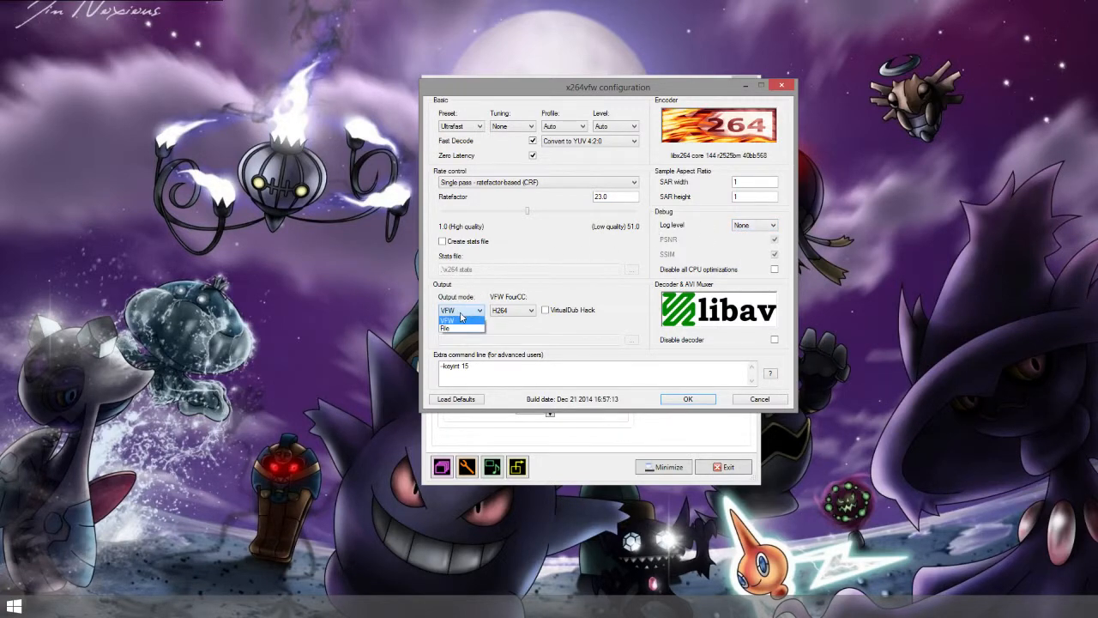
{"action": "left_click", "coordinate": [515, 309]}
{"action": "left_click", "coordinate": [514, 310]}
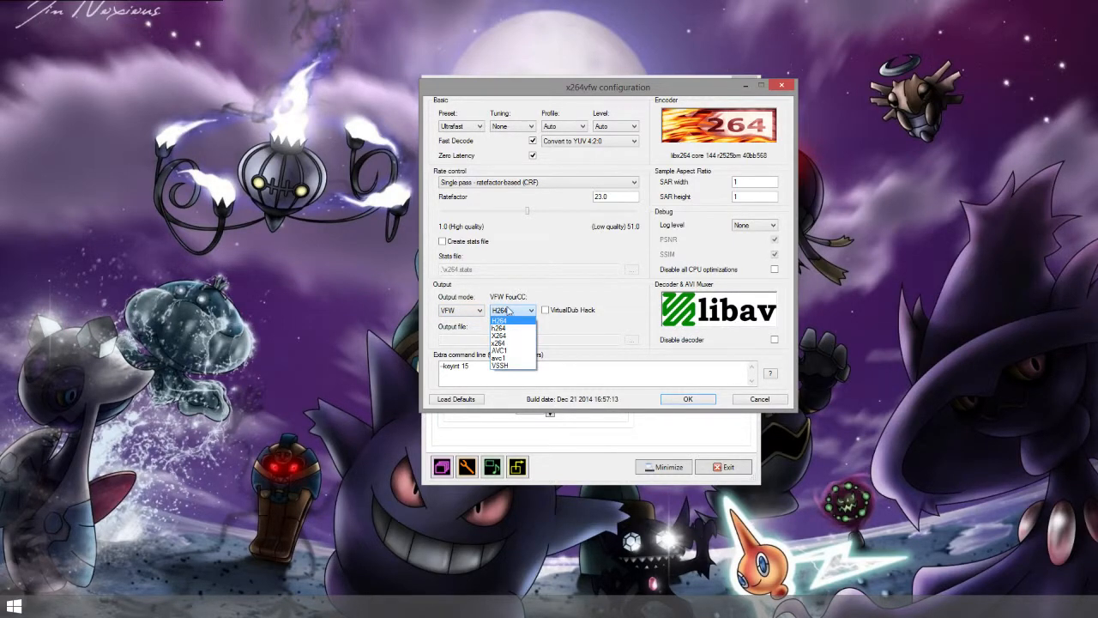
{"action": "left_click", "coordinate": [532, 297]}
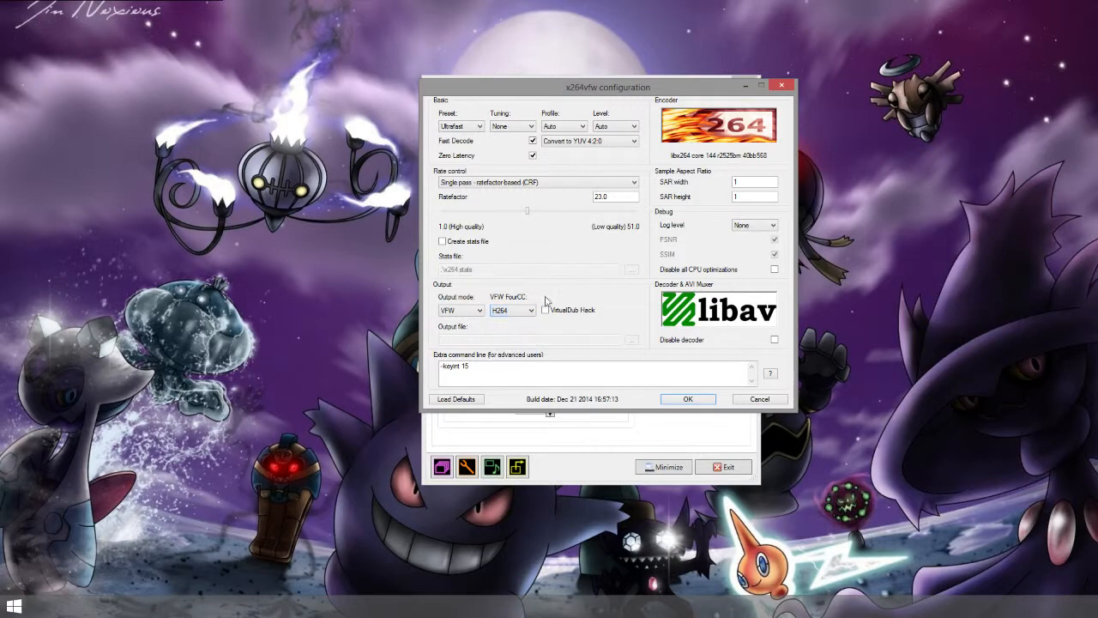
Highlight the keyint entry in the codec's extra command line and accept the x264vfw configuration.
{"action": "left_click_drag", "start_coordinate": [514, 369], "coordinate": [421, 359]}
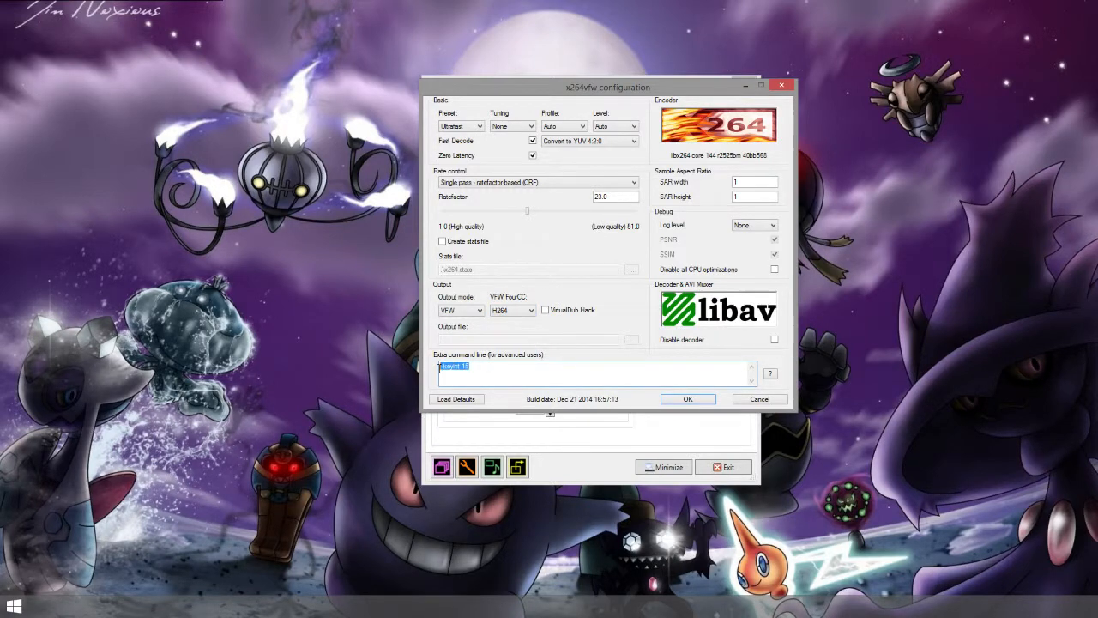
{"action": "left_click", "coordinate": [486, 367]}
{"action": "mouse_move", "coordinate": [470, 368]}
{"action": "left_mouse_down"}
{"action": "mouse_move", "coordinate": [433, 367]}
{"action": "mouse_move", "coordinate": [455, 366]}
{"action": "left_mouse_up"}
{"action": "left_click", "coordinate": [476, 371]}
{"action": "left_click_drag", "start_coordinate": [470, 367], "coordinate": [436, 367]}
{"action": "left_click", "coordinate": [479, 367]}
{"action": "left_click", "coordinate": [479, 372]}
{"action": "left_click", "coordinate": [687, 403]}
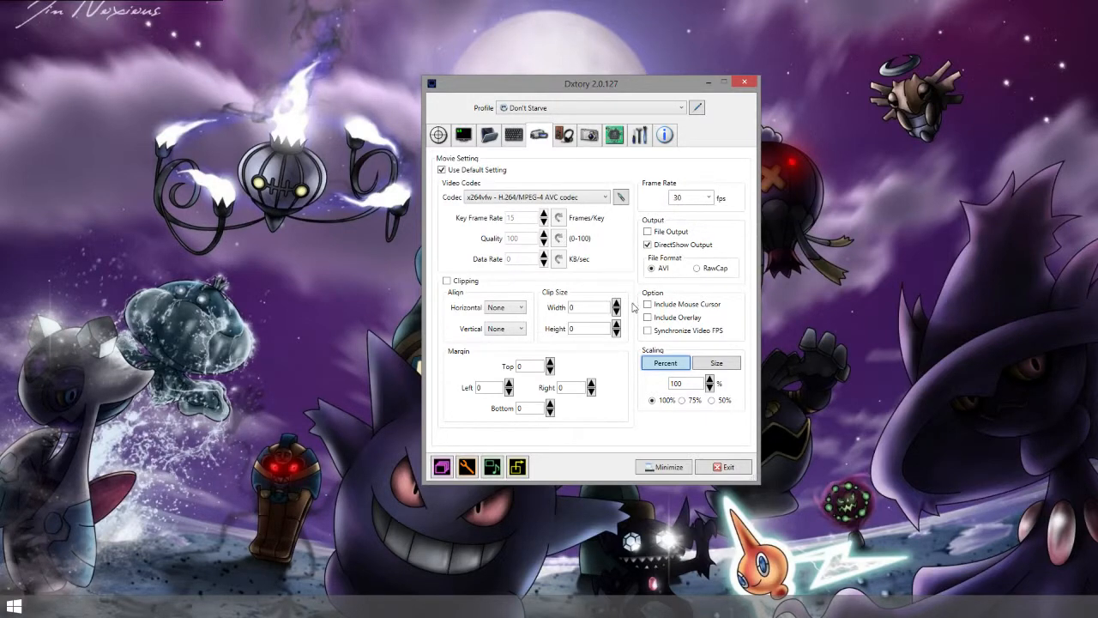
{"action": "left_click", "coordinate": [691, 383]}
{"action": "left_click_drag", "start_coordinate": [5, 3], "coordinate": [683, 5]}
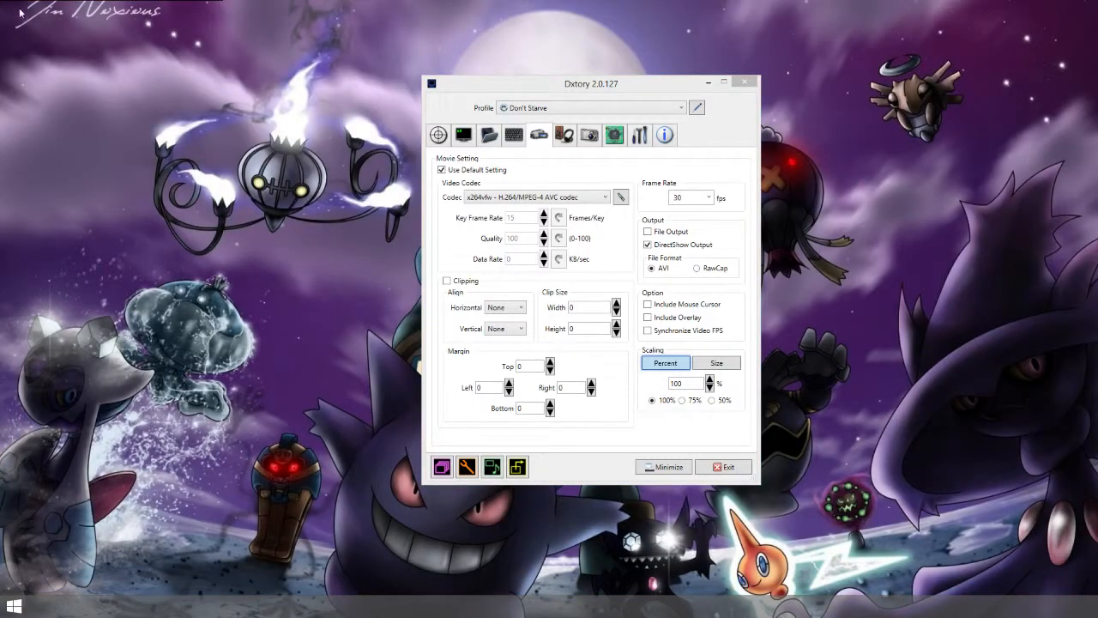
{"action": "left_click_drag", "start_coordinate": [4, 3], "coordinate": [1095, 596]}
{"action": "left_click_drag", "start_coordinate": [5, 3], "coordinate": [1095, 595]}
{"action": "left_click_drag", "start_coordinate": [3, 4], "coordinate": [1096, 597]}
{"action": "mouse_move", "coordinate": [660, 84]}
{"action": "left_mouse_down"}
{"action": "mouse_move", "coordinate": [644, 89]}
{"action": "mouse_move", "coordinate": [657, 89]}
{"action": "left_mouse_up"}
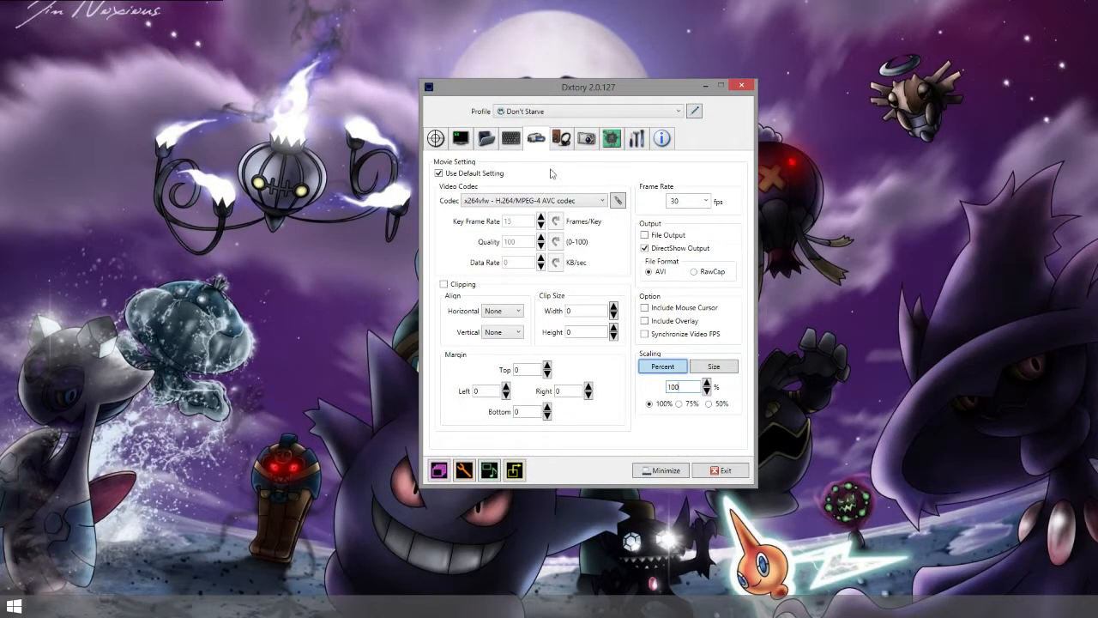
Open the audio settings, look through the recording devices and choose Speakers High Definition Audio Device.
{"action": "left_click", "coordinate": [560, 143]}
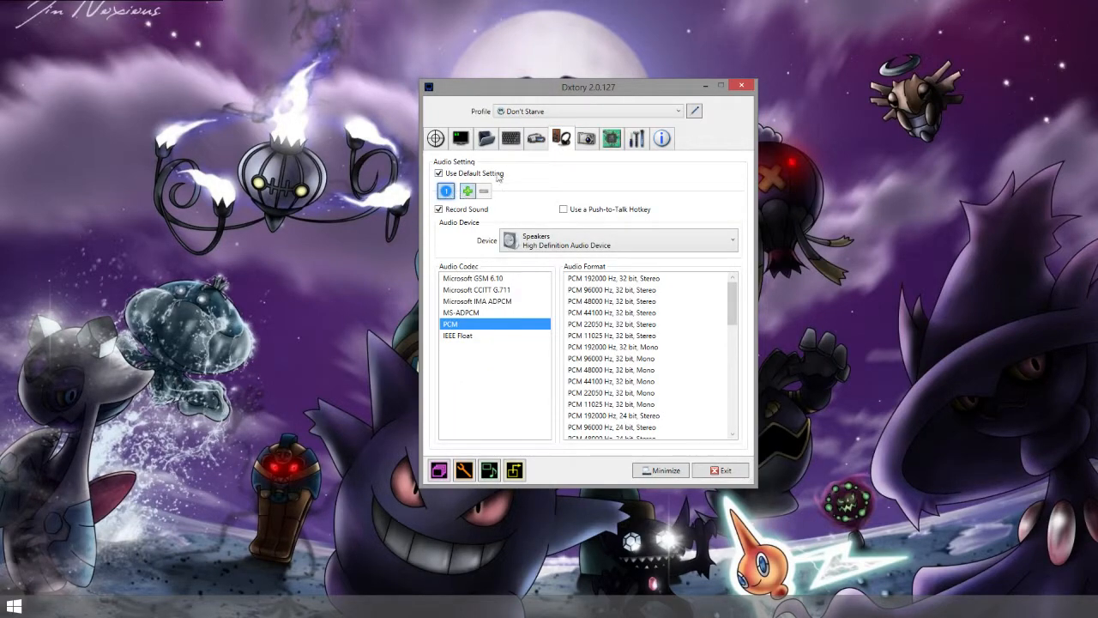
{"action": "left_click_drag", "start_coordinate": [560, 91], "coordinate": [583, 83]}
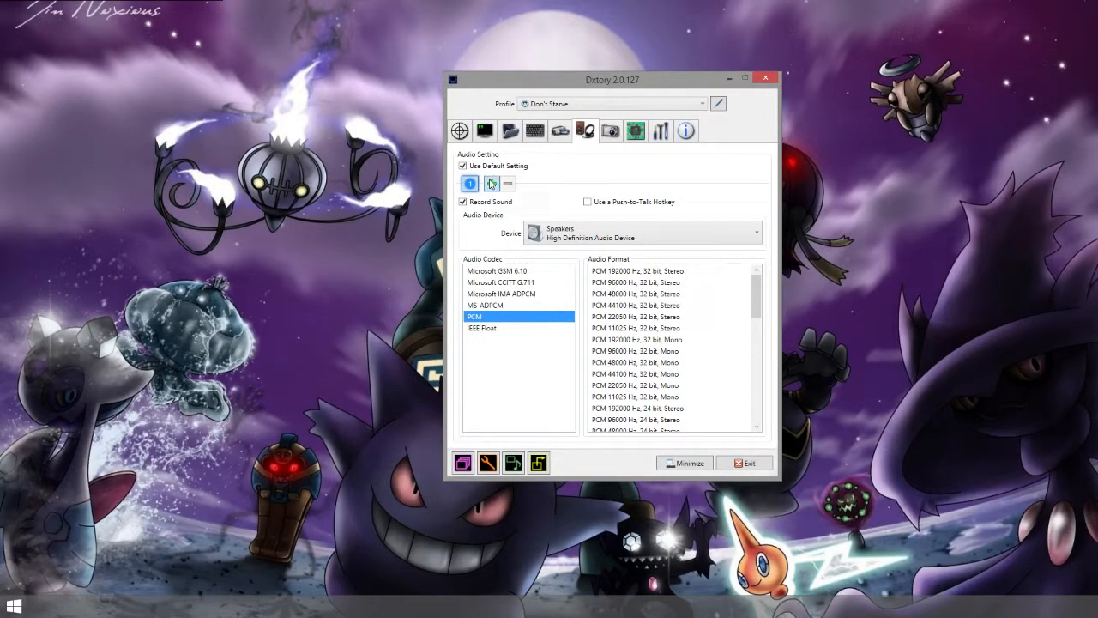
{"action": "left_click", "coordinate": [562, 237]}
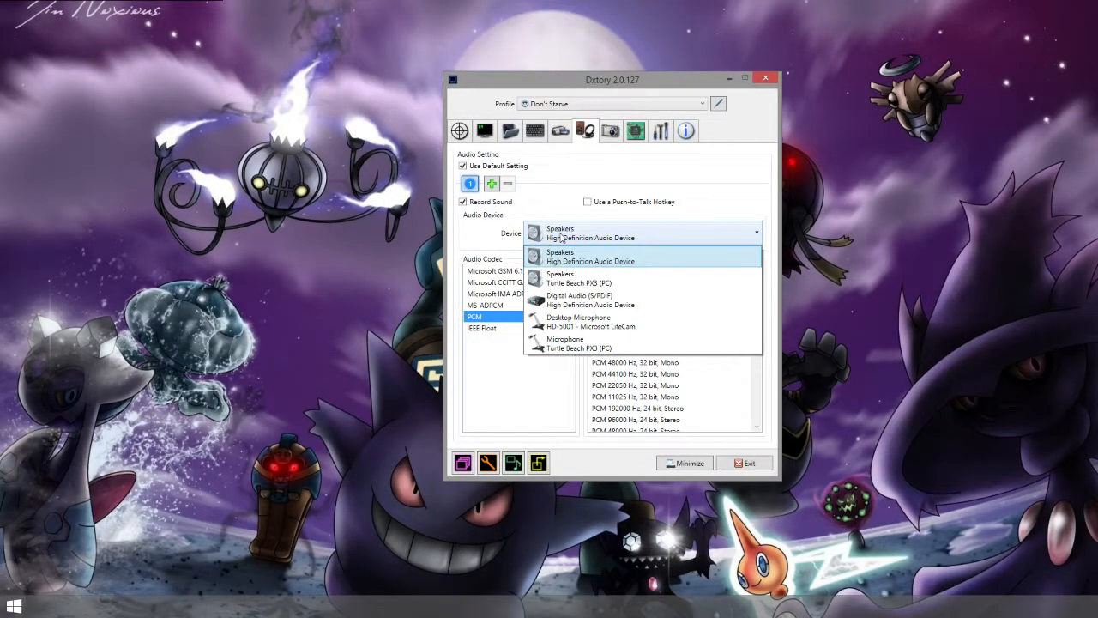
{"action": "left_click", "coordinate": [562, 237]}
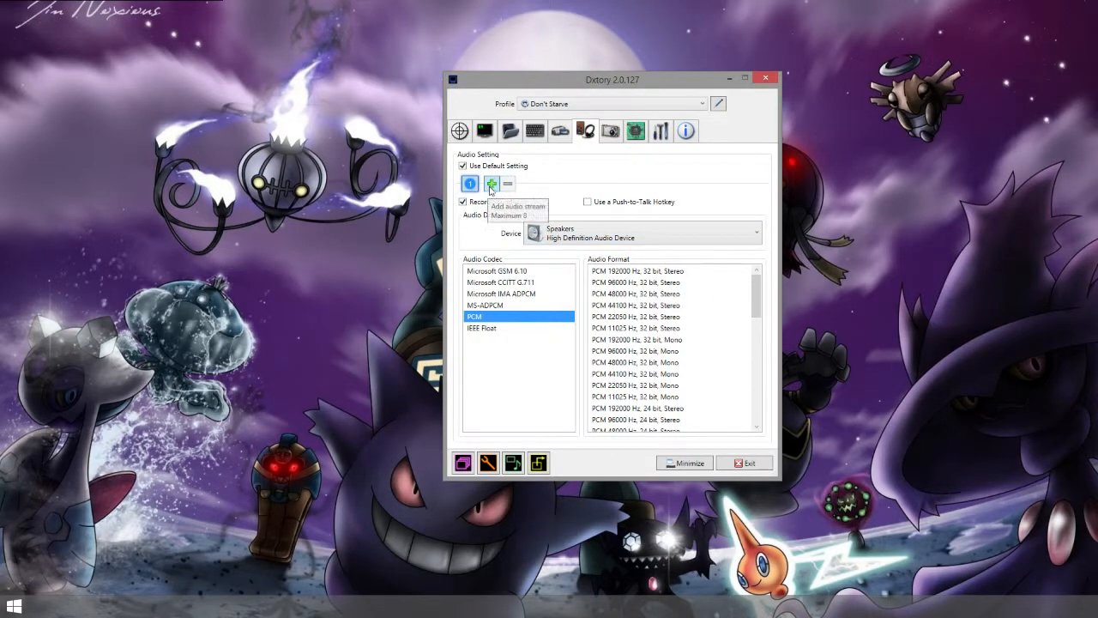
{"action": "left_click", "coordinate": [552, 228]}
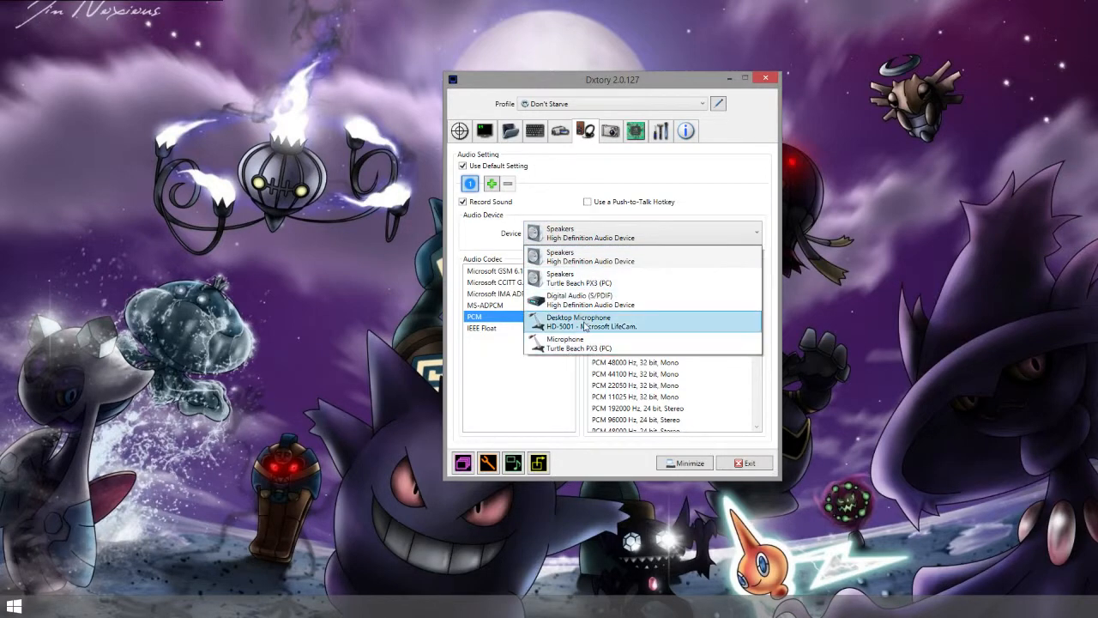
{"action": "left_click", "coordinate": [558, 249]}
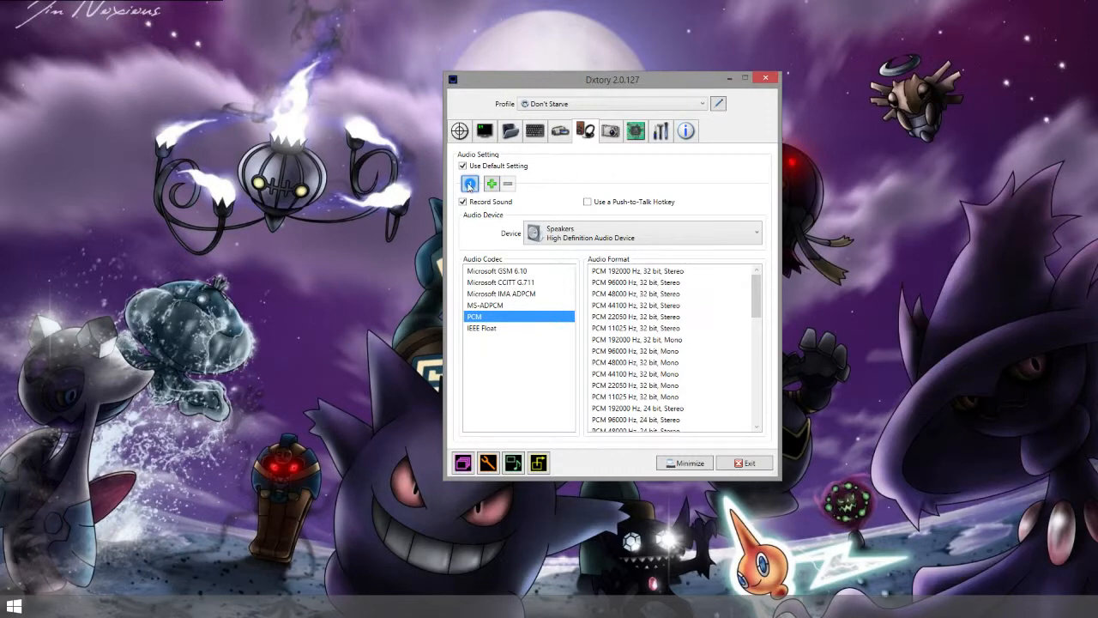
Select PCM 44100 Hz, 16 bit, Stereo as the audio format for the PCM codec.
{"action": "scroll", "coordinate": [719, 344], "scroll_direction": "down", "scroll_amount": 6}
{"action": "left_click", "coordinate": [723, 363]}
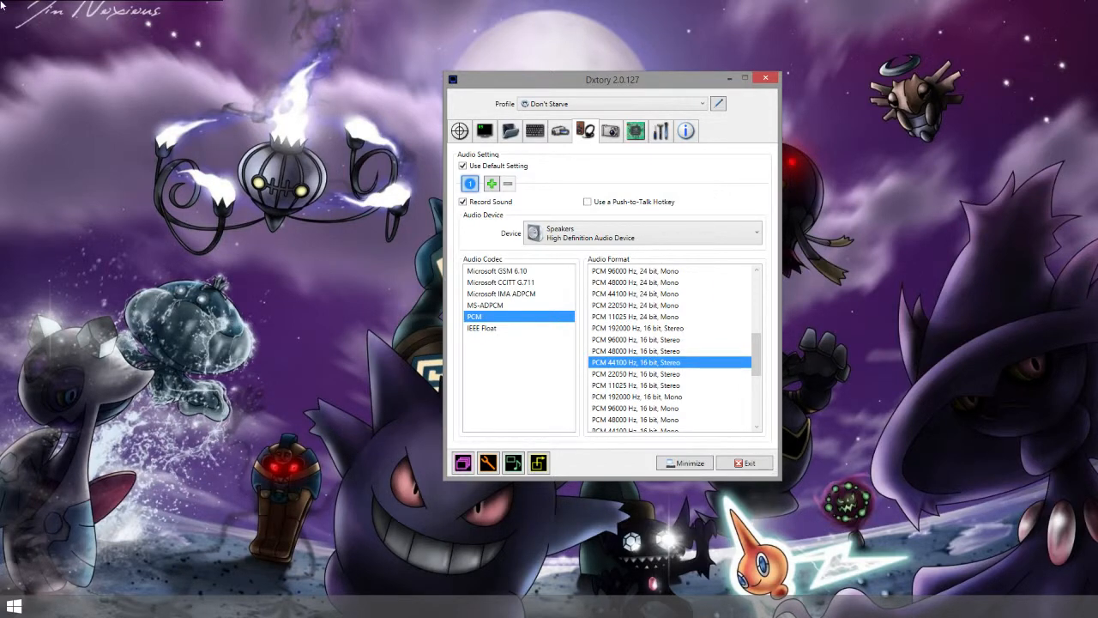
{"action": "left_click_drag", "start_coordinate": [755, 346], "coordinate": [756, 359]}
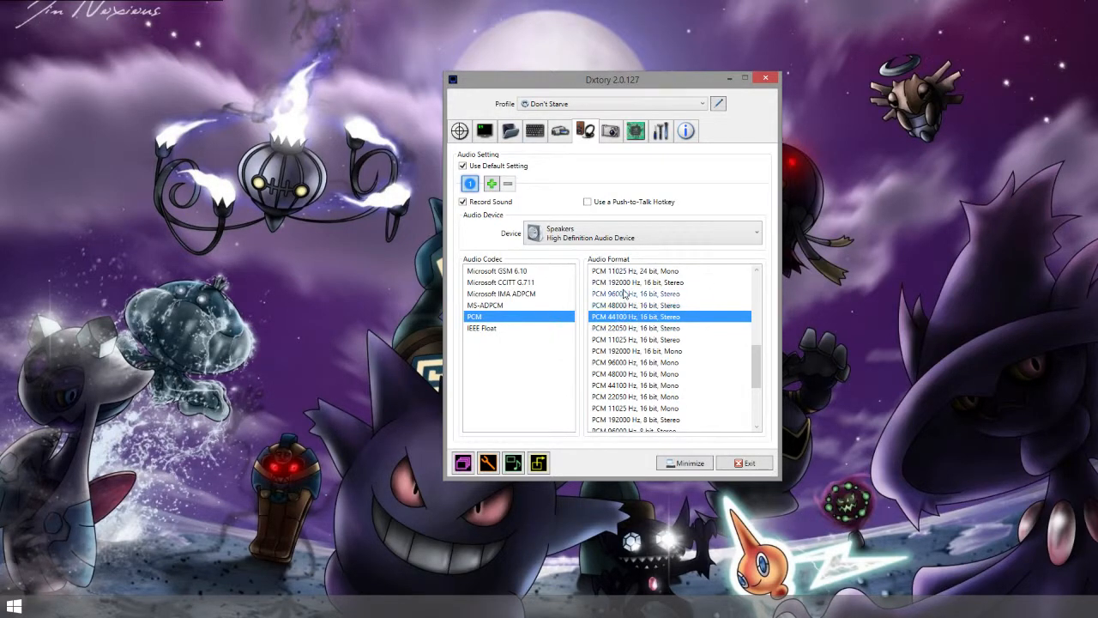
View the screenshot settings, and in the advanced settings enable Use Default Setting with 4 processing threads.
{"action": "left_click", "coordinate": [609, 141]}
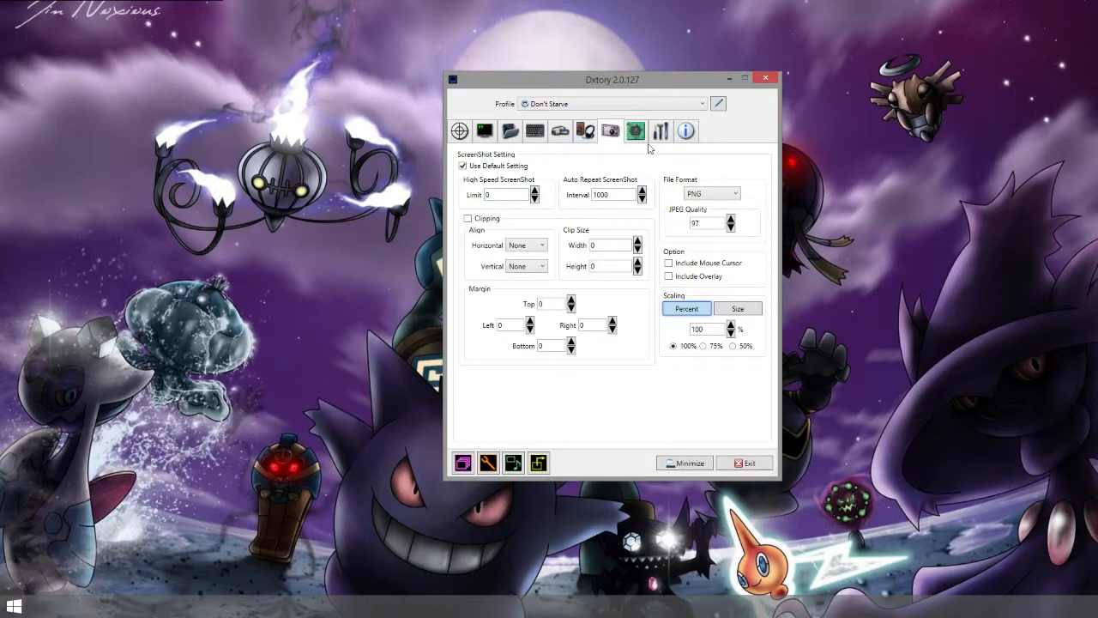
{"action": "left_click", "coordinate": [637, 134]}
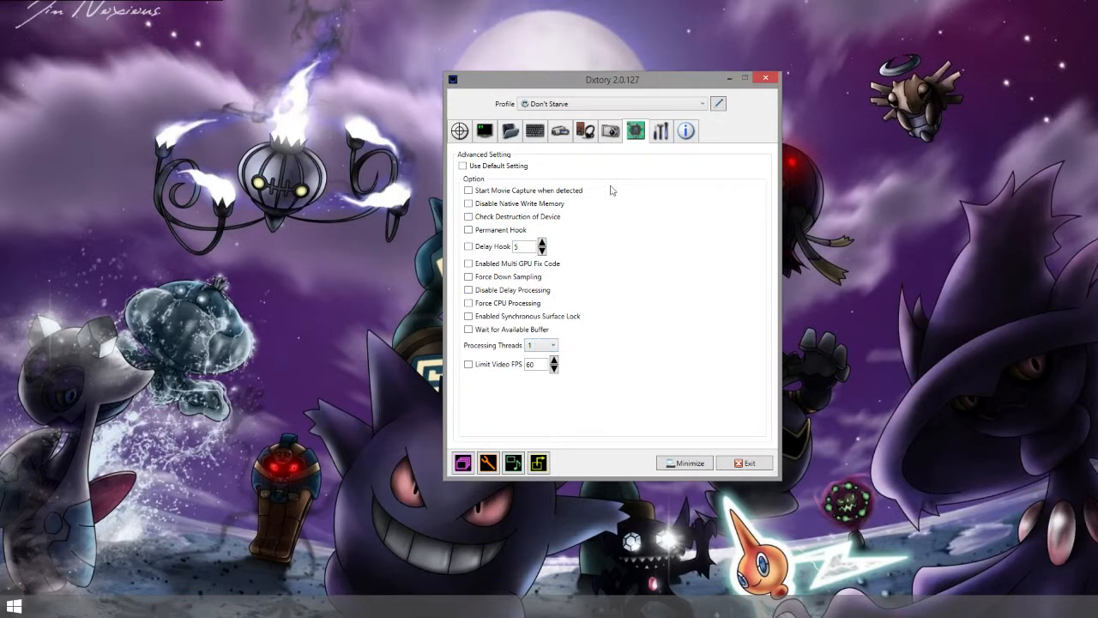
{"action": "left_click_drag", "start_coordinate": [611, 87], "coordinate": [579, 100]}
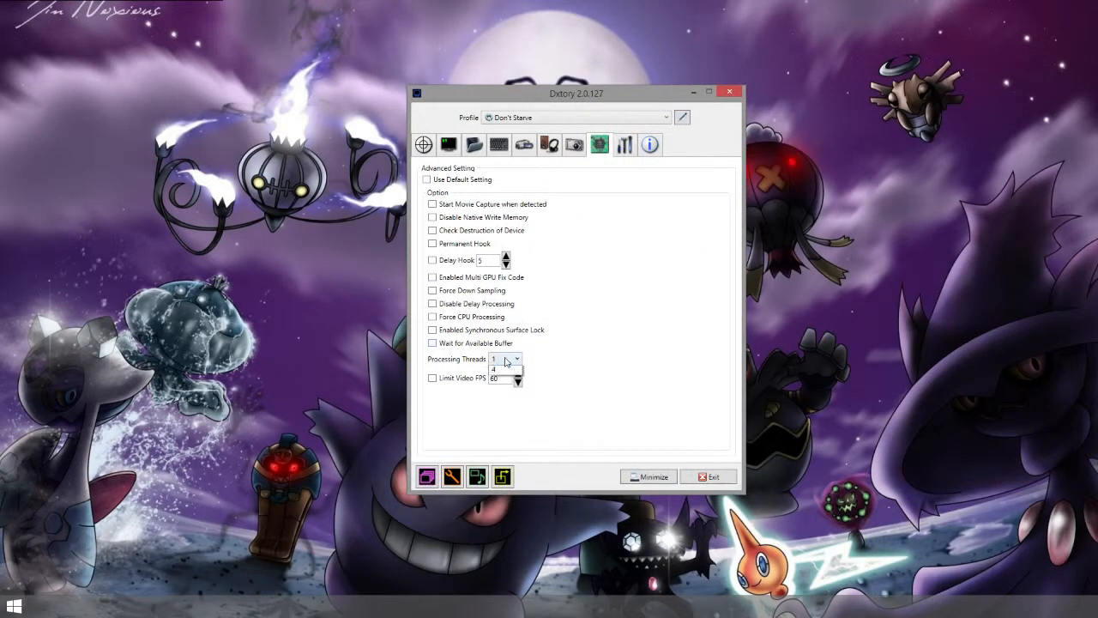
{"action": "left_click", "coordinate": [506, 359]}
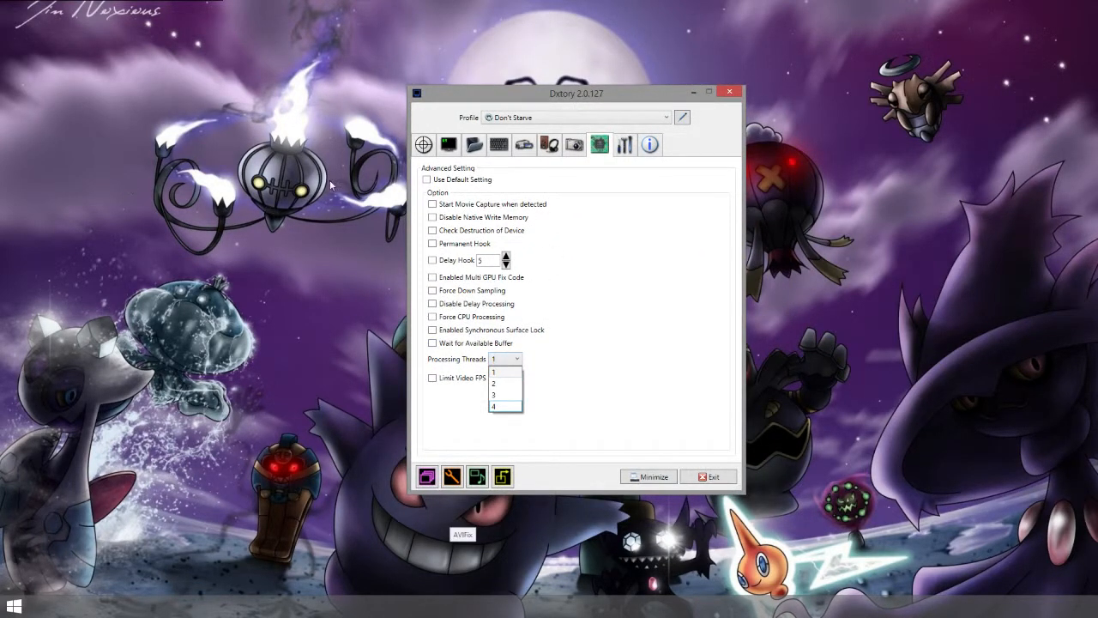
{"action": "left_click", "coordinate": [427, 179]}
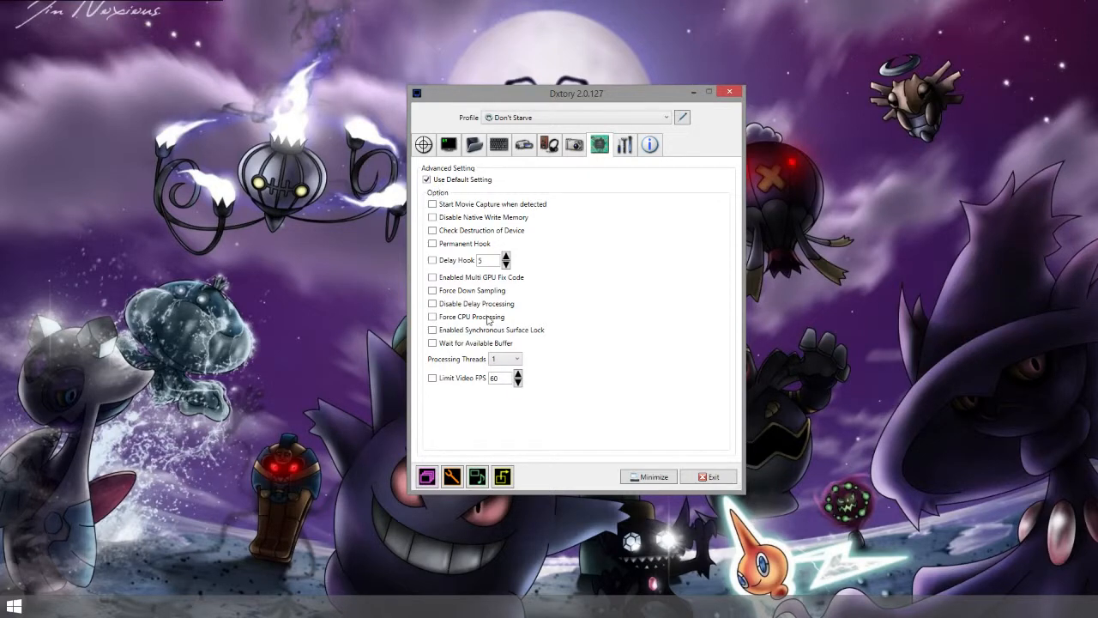
{"action": "left_click", "coordinate": [505, 361]}
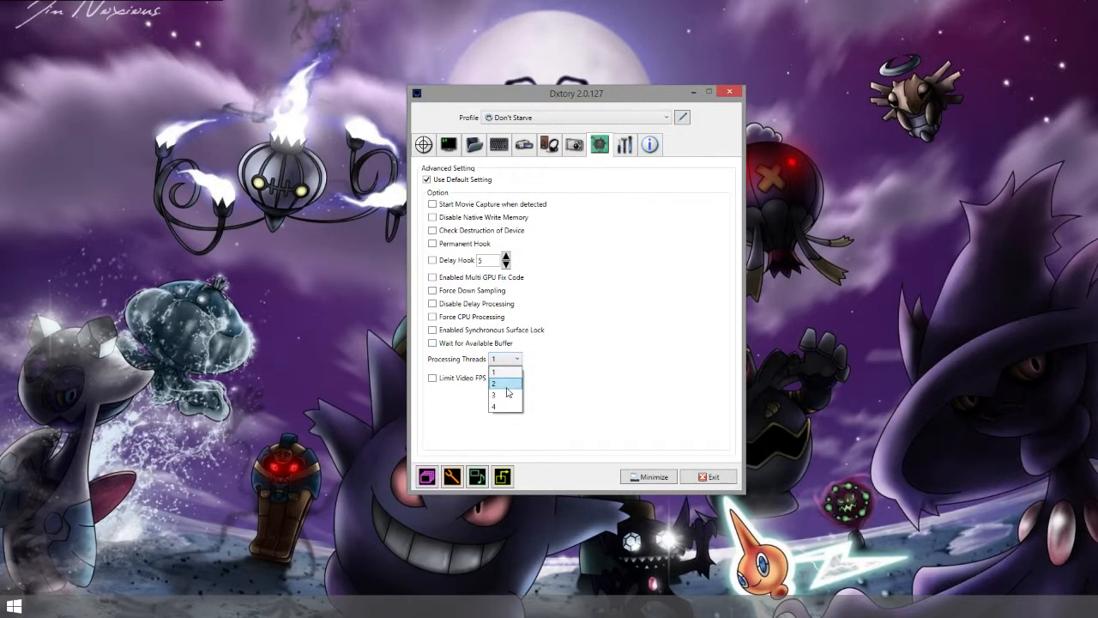
{"action": "left_click", "coordinate": [507, 405]}
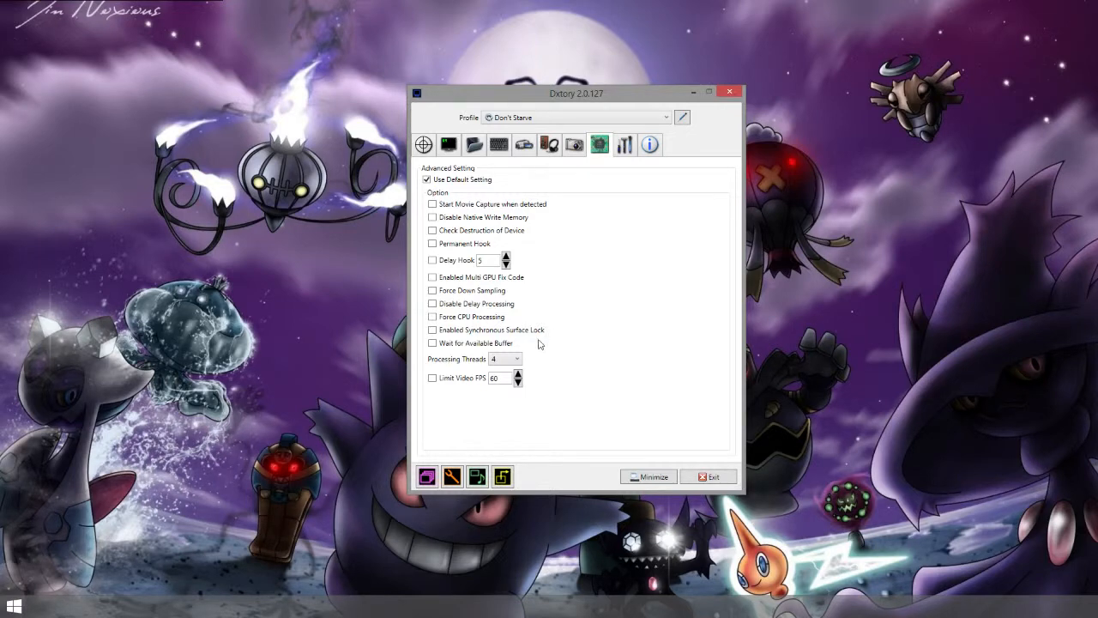
Review the available processing thread counts in the advanced settings and keep 4 selected.
{"action": "left_click", "coordinate": [506, 358]}
{"action": "left_click", "coordinate": [530, 355]}
{"action": "left_click", "coordinate": [507, 359]}
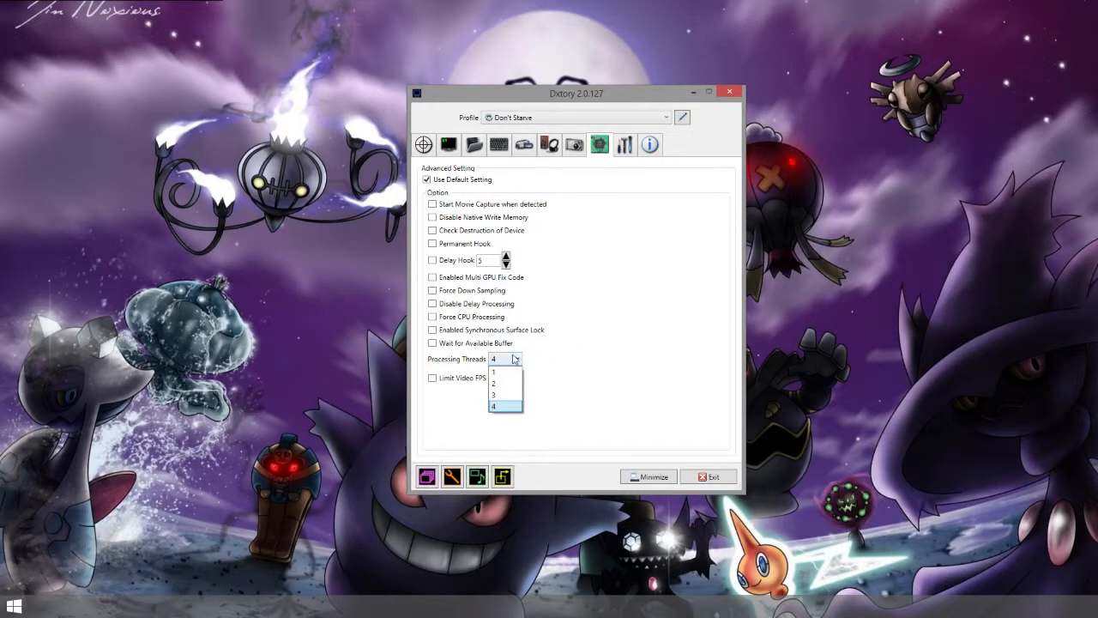
{"action": "left_click", "coordinate": [513, 361]}
{"action": "left_click", "coordinate": [513, 360]}
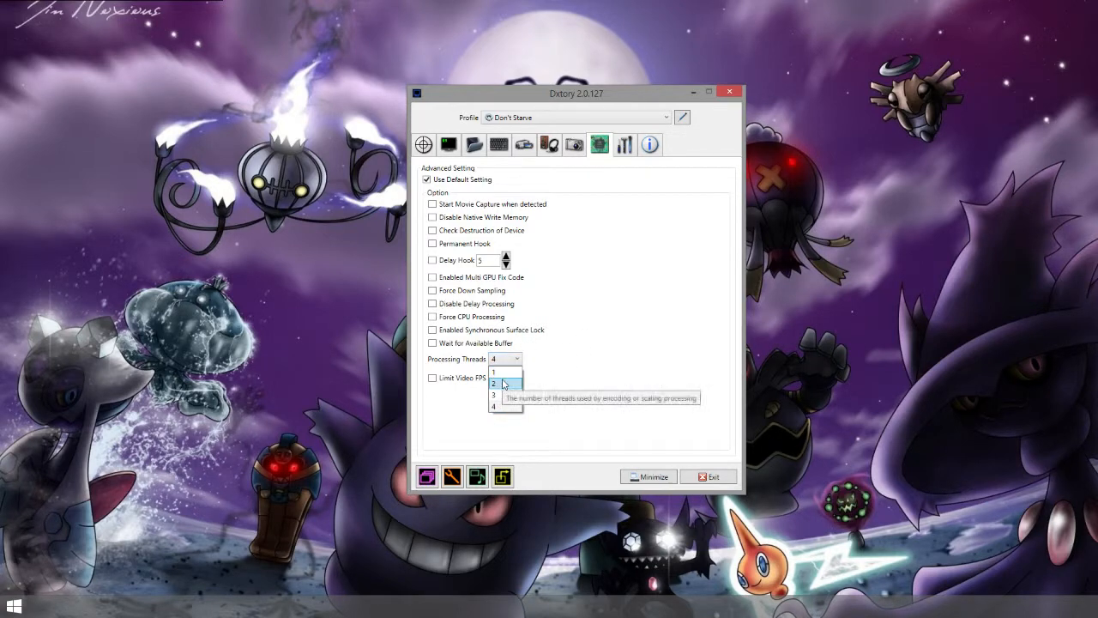
{"action": "left_click", "coordinate": [553, 365]}
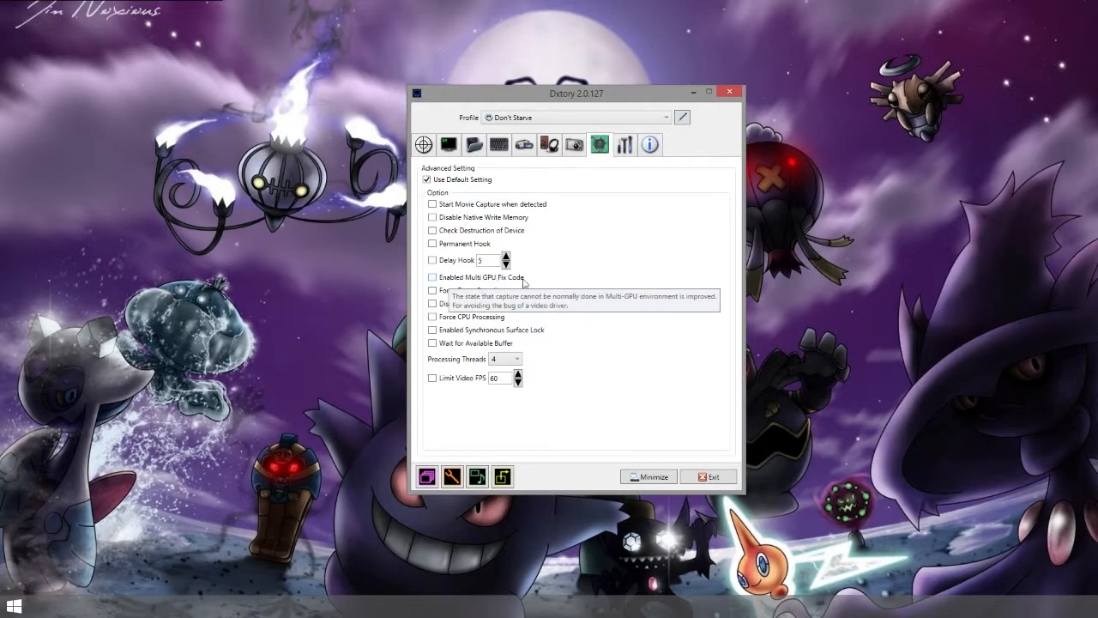
View the global settings and the license information page.
{"action": "mouse_move", "coordinate": [482, 285]}
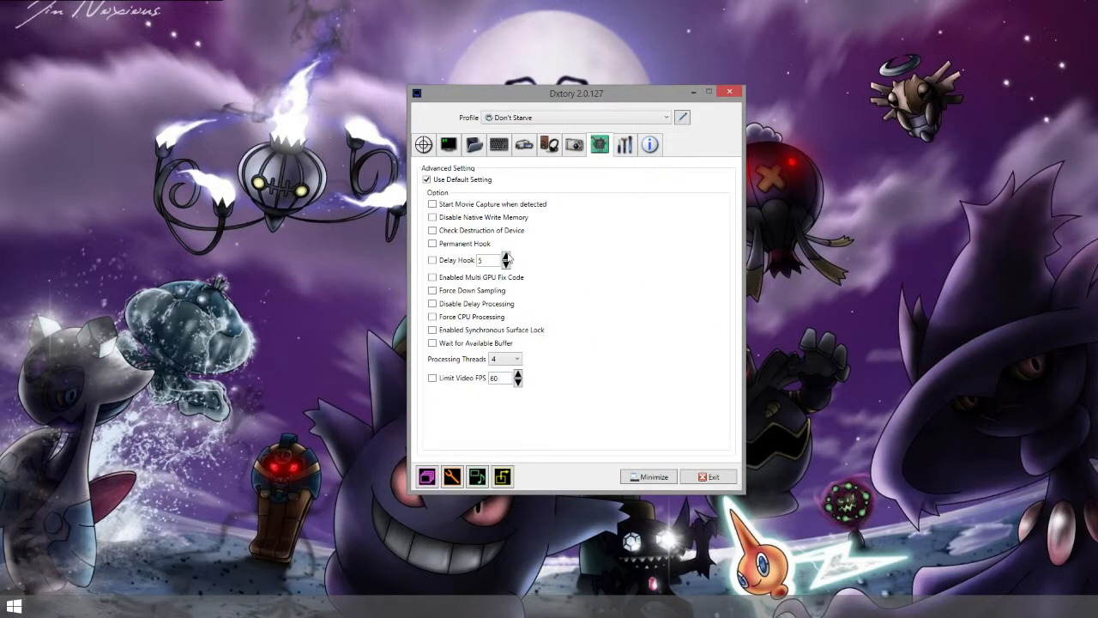
{"action": "left_click", "coordinate": [634, 147]}
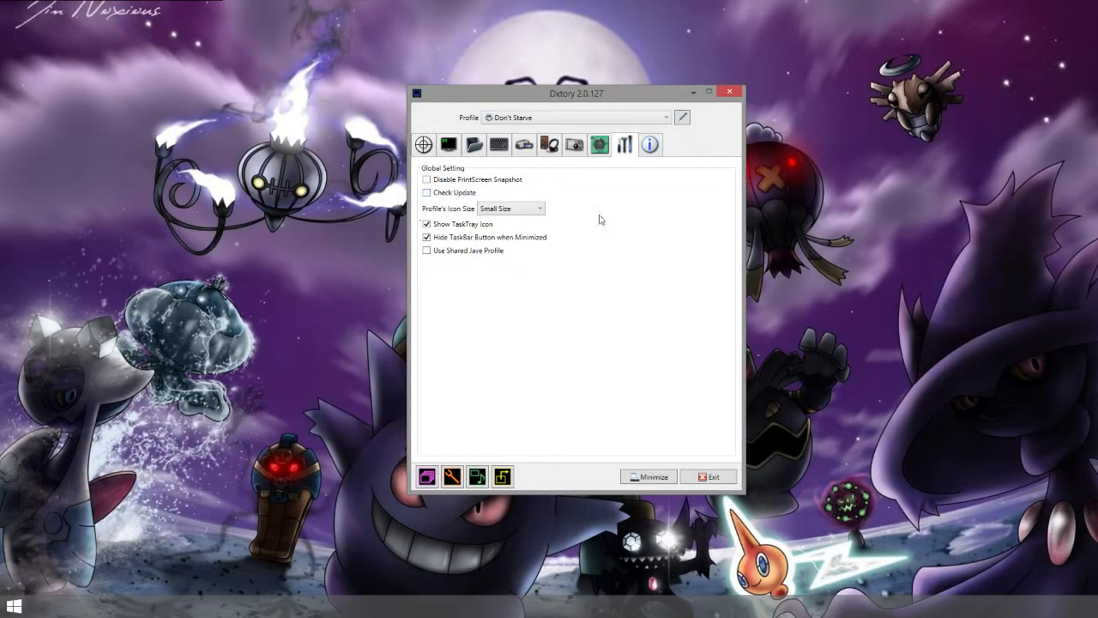
{"action": "left_click", "coordinate": [649, 146]}
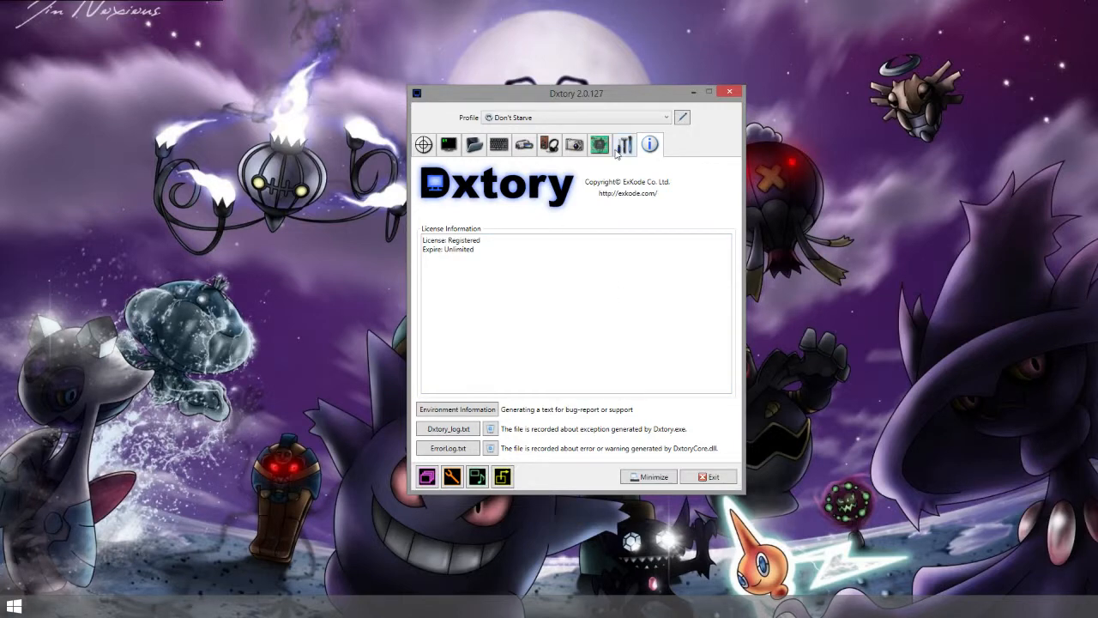
Return to Dxtory's target information page and place its window beside the OBS window.
{"action": "left_click", "coordinate": [574, 145]}
{"action": "left_click", "coordinate": [448, 145]}
{"action": "left_click", "coordinate": [423, 145]}
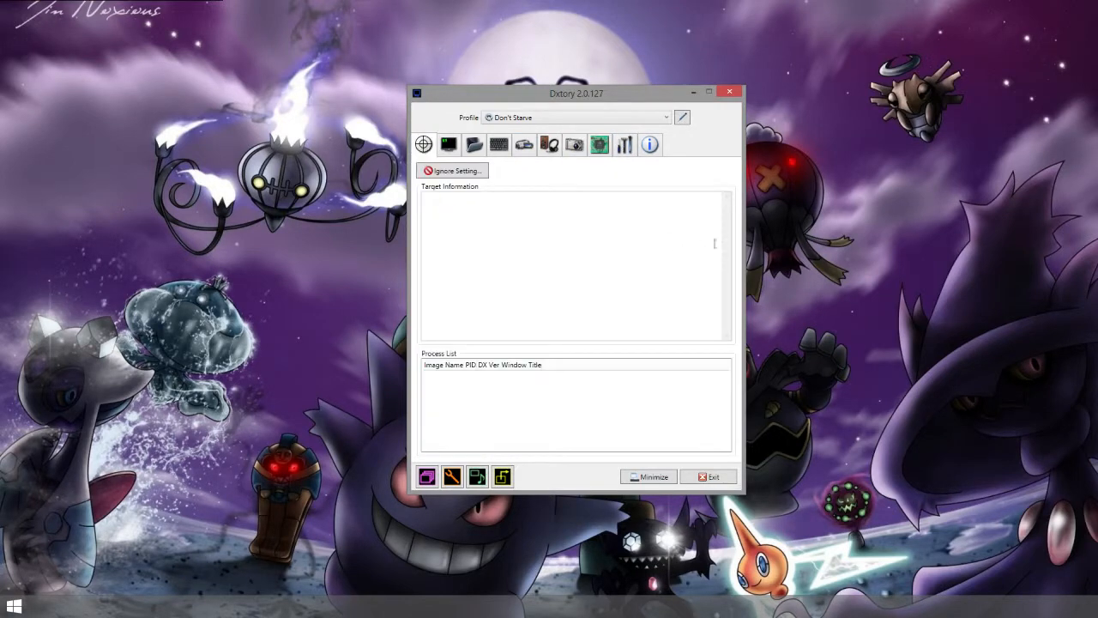
{"action": "left_click_drag", "start_coordinate": [595, 95], "coordinate": [853, 71]}
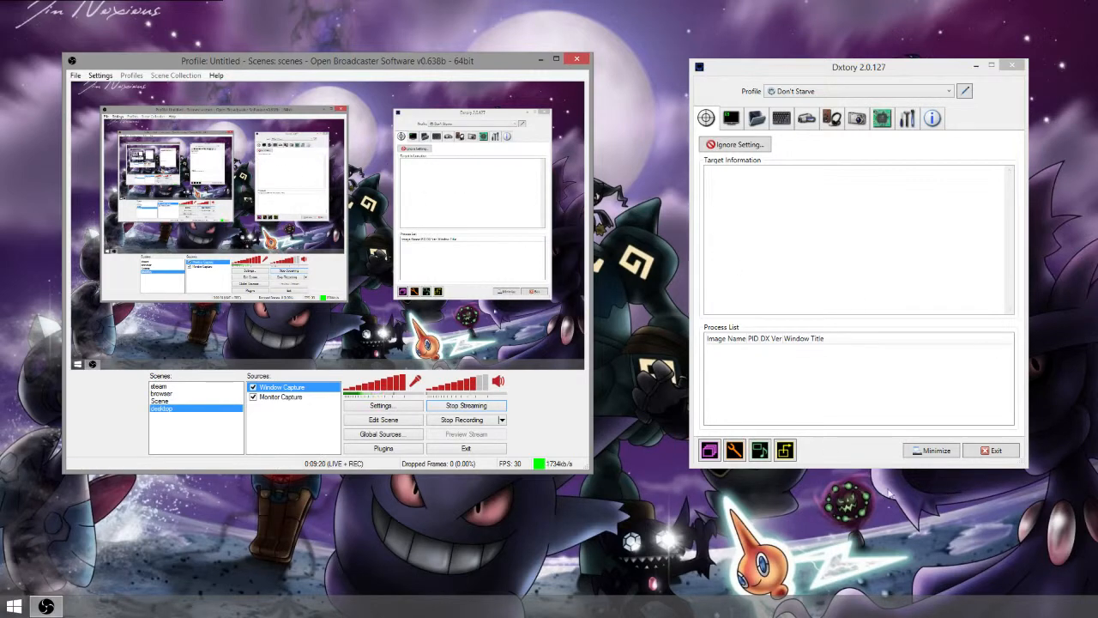
{"action": "left_click", "coordinate": [780, 247]}
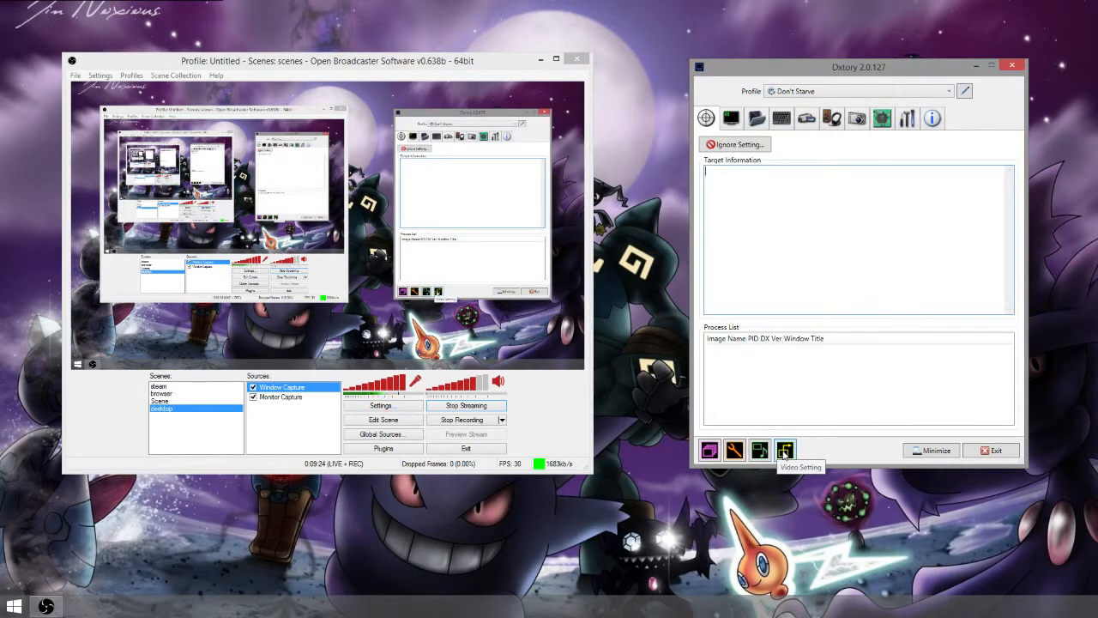
Review the resolution presets, width and height for Output1 in Dxtory's Video Setting dialog, closing it without changes.
{"action": "left_click", "coordinate": [784, 449]}
{"action": "left_click_drag", "start_coordinate": [543, 193], "coordinate": [851, 189]}
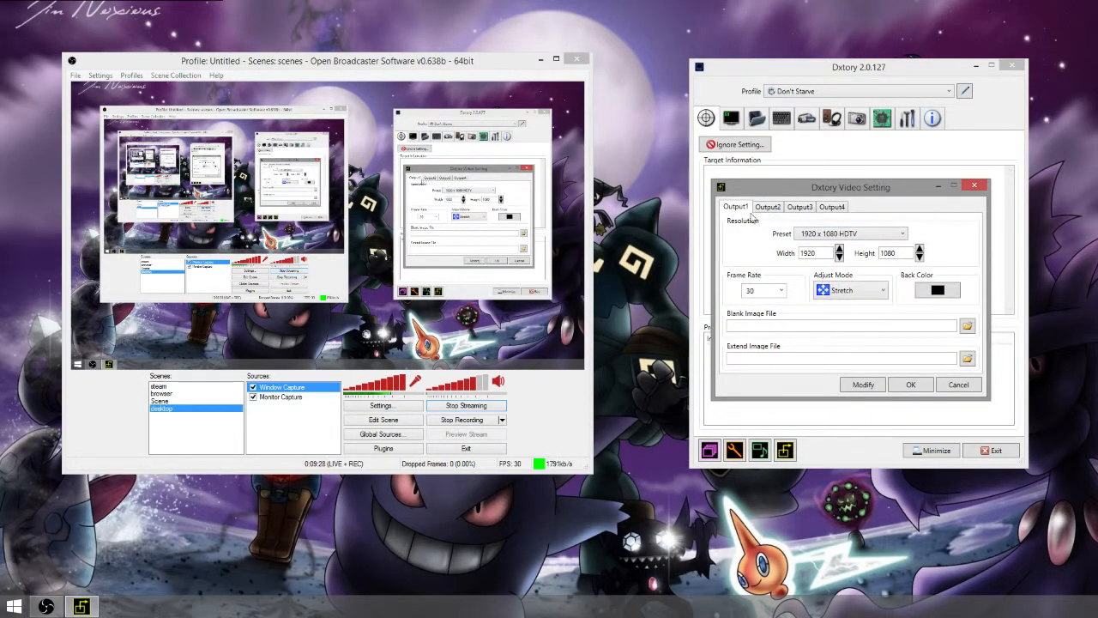
{"action": "left_click", "coordinate": [849, 234]}
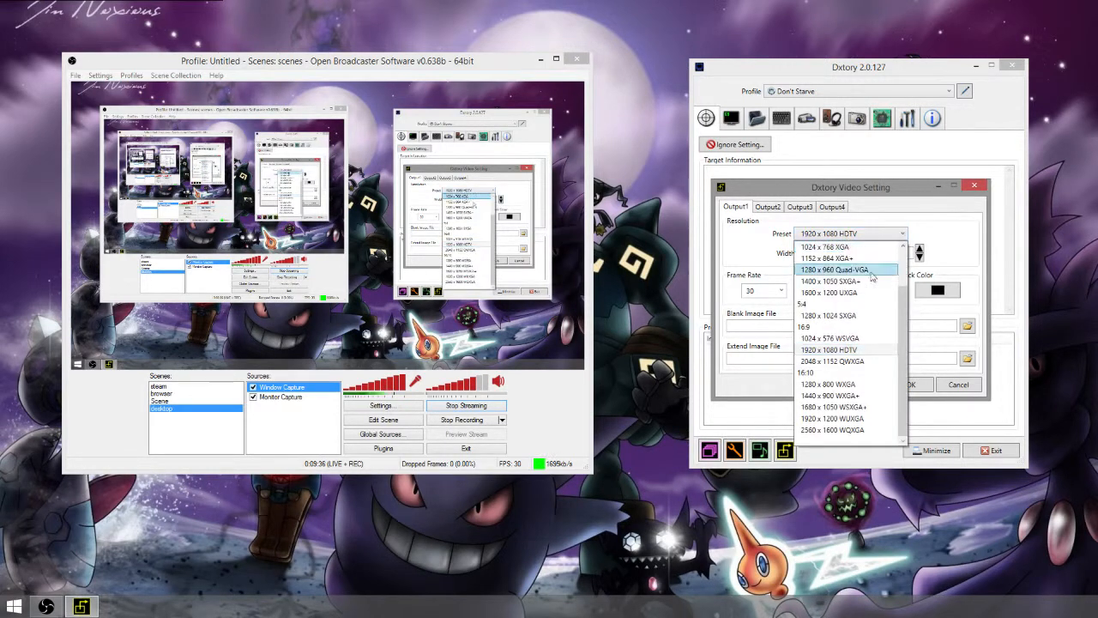
{"action": "left_click", "coordinate": [831, 236]}
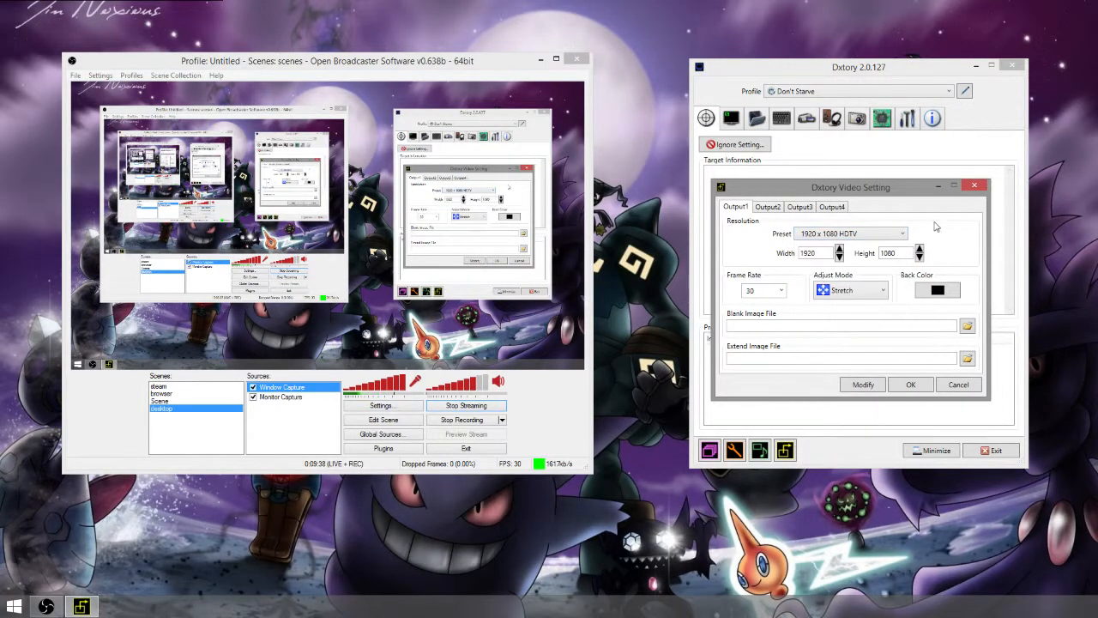
{"action": "left_click", "coordinate": [830, 236]}
{"action": "scroll", "coordinate": [884, 304], "scroll_direction": "down", "scroll_amount": 2}
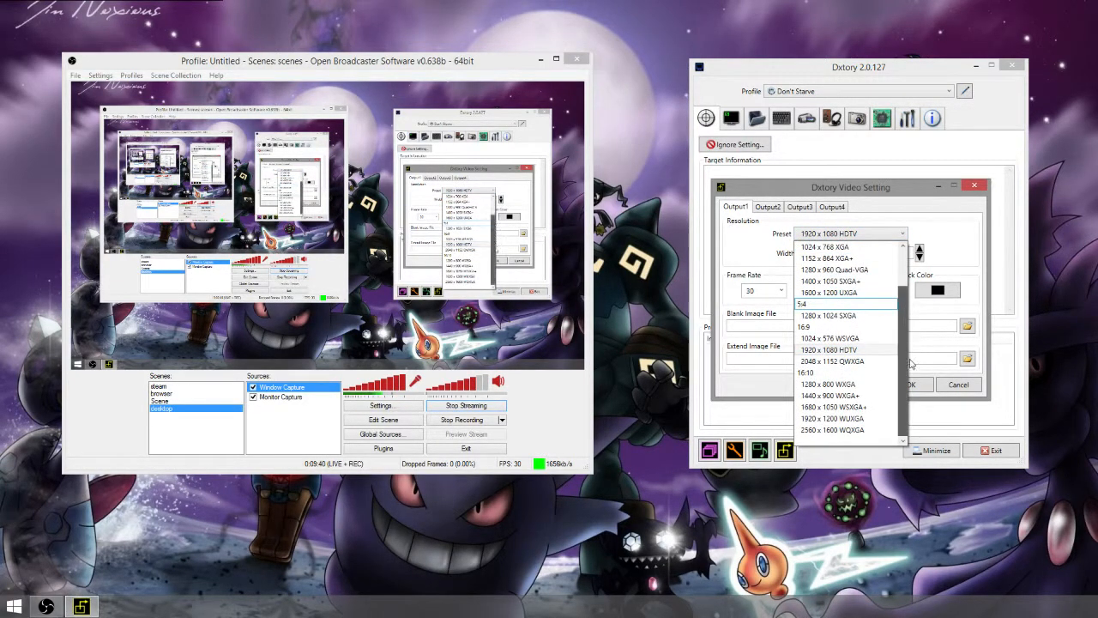
{"action": "left_click", "coordinate": [914, 294]}
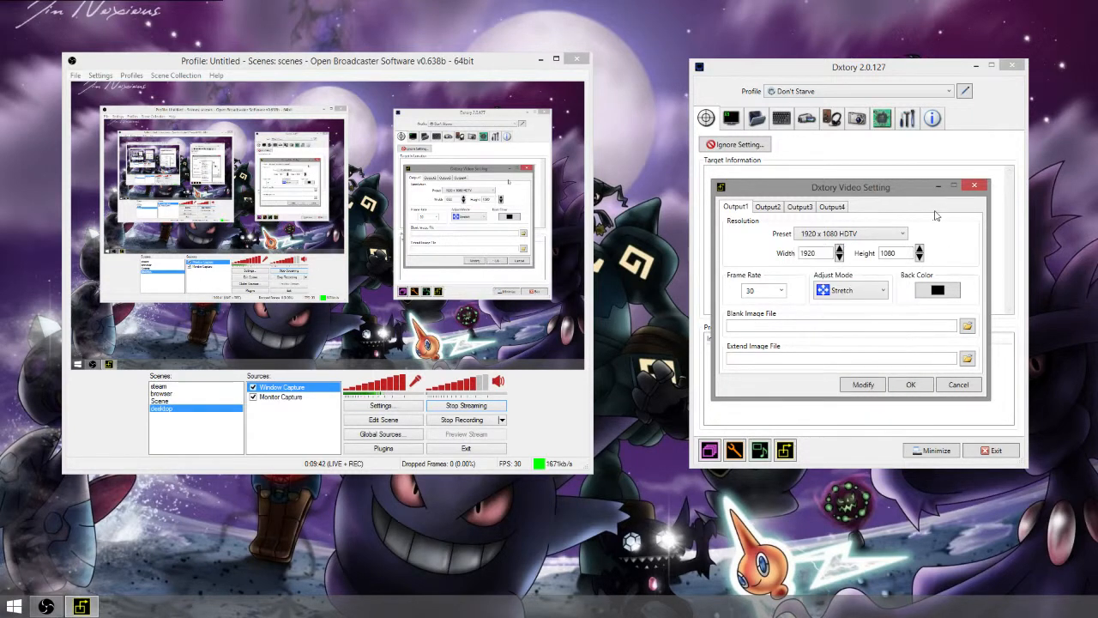
{"action": "left_click", "coordinate": [820, 252]}
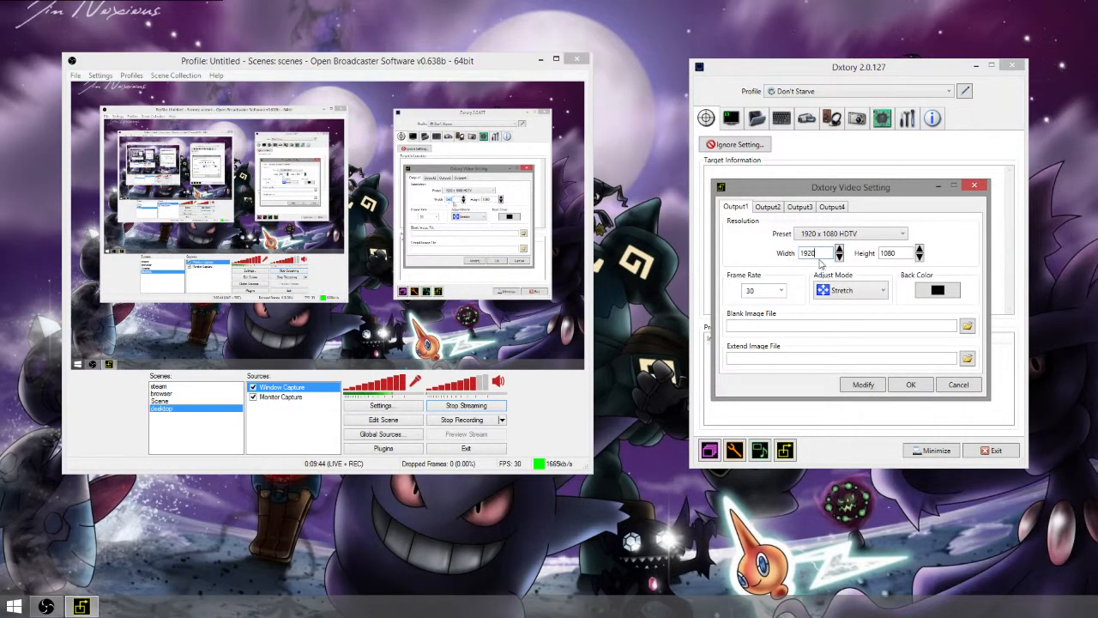
{"action": "double_click", "coordinate": [900, 254]}
{"action": "left_click", "coordinate": [955, 386]}
In OBS, begin adding a Video Capture Device source, examine the available capture devices, and close the device selection without adding one.
{"action": "left_click_drag", "start_coordinate": [846, 73], "coordinate": [829, 77]}
{"action": "left_click_drag", "start_coordinate": [357, 66], "coordinate": [373, 73]}
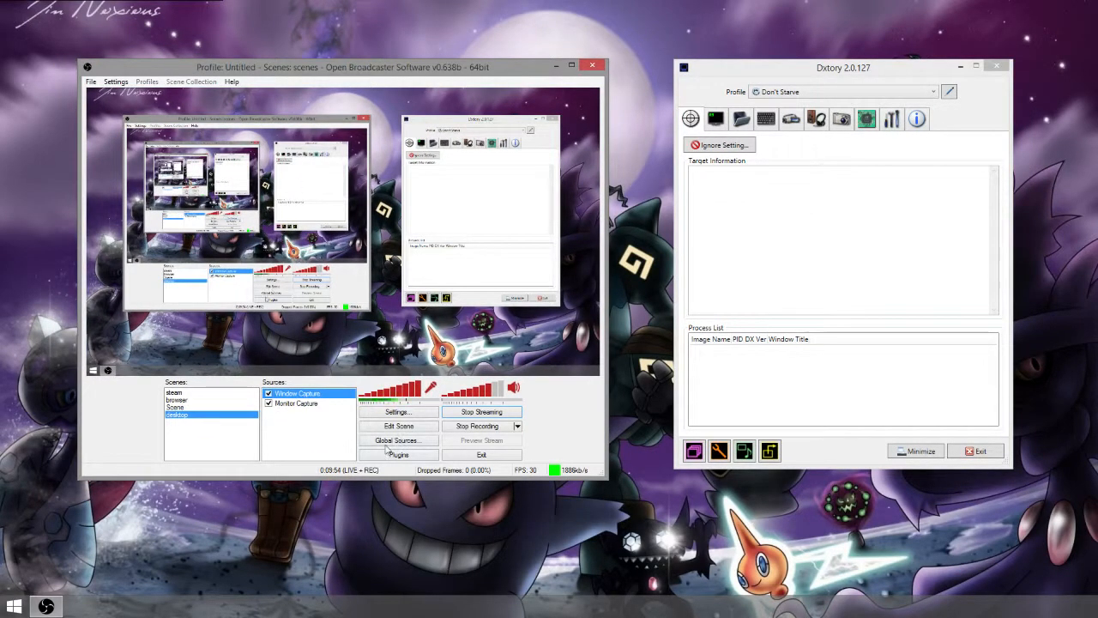
{"action": "right_click", "coordinate": [318, 435]}
{"action": "mouse_move", "coordinate": [343, 441]}
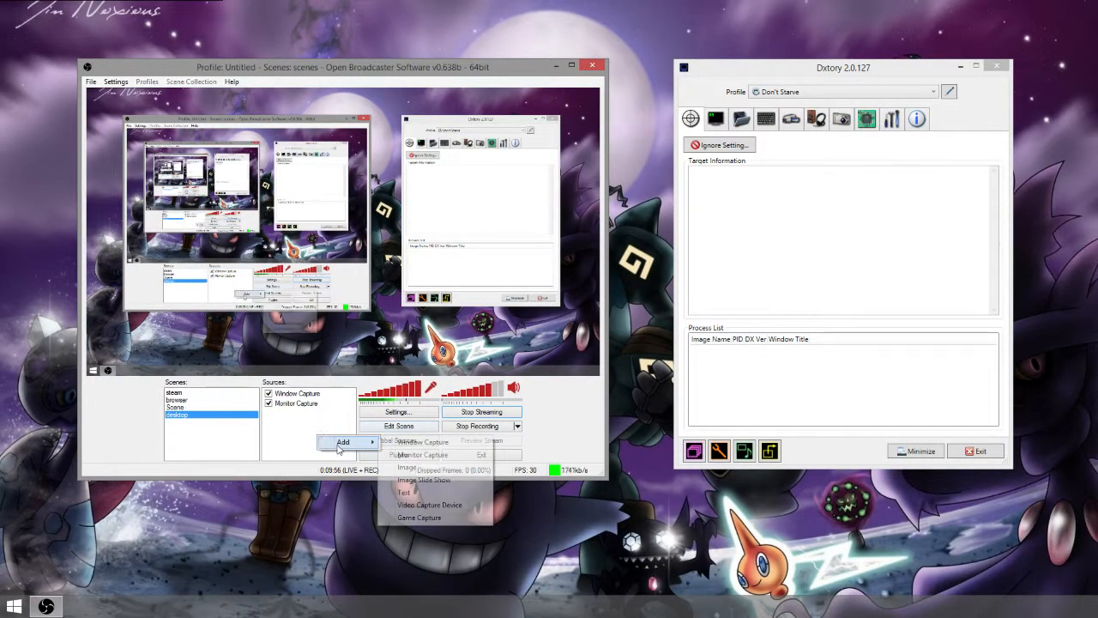
{"action": "left_click", "coordinate": [424, 506]}
{"action": "left_click", "coordinate": [575, 315]}
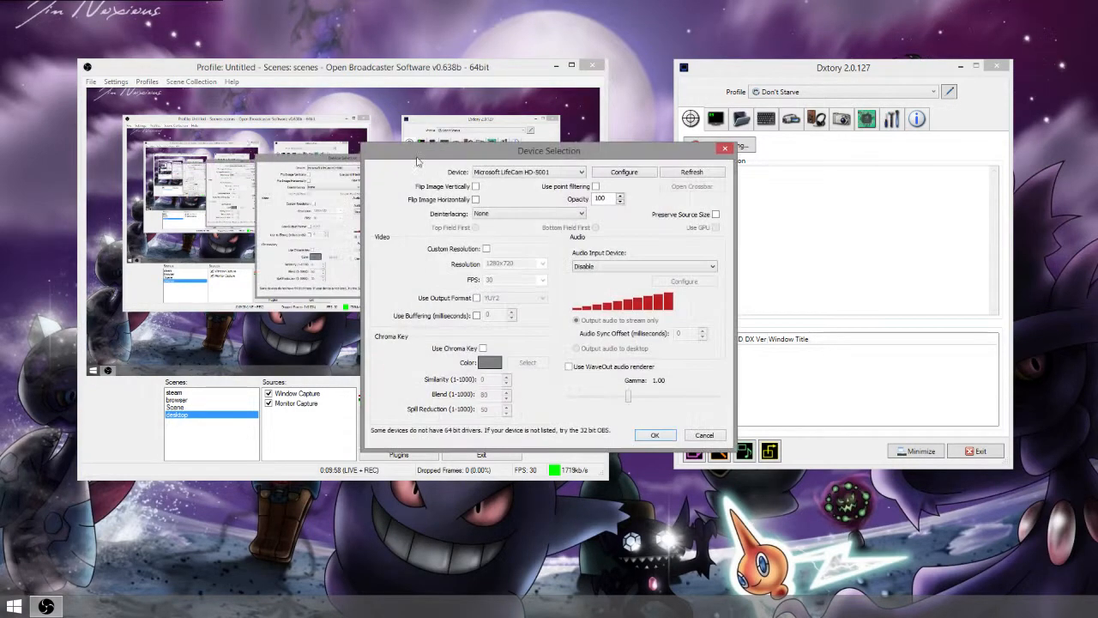
{"action": "left_click", "coordinate": [515, 172]}
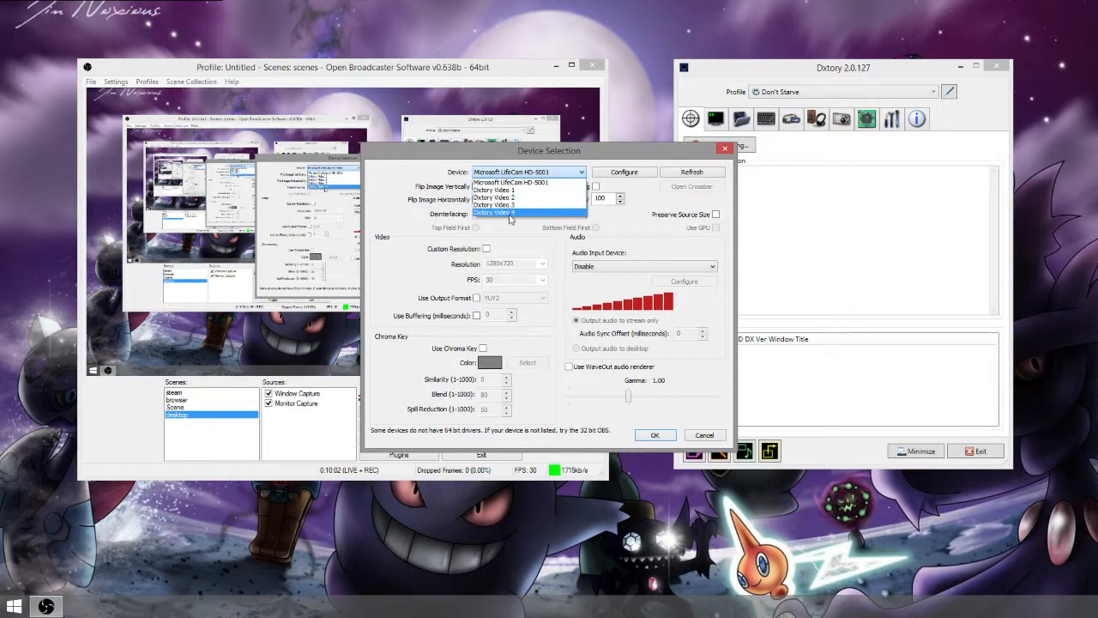
{"action": "left_click", "coordinate": [520, 238]}
{"action": "left_click", "coordinate": [575, 172]}
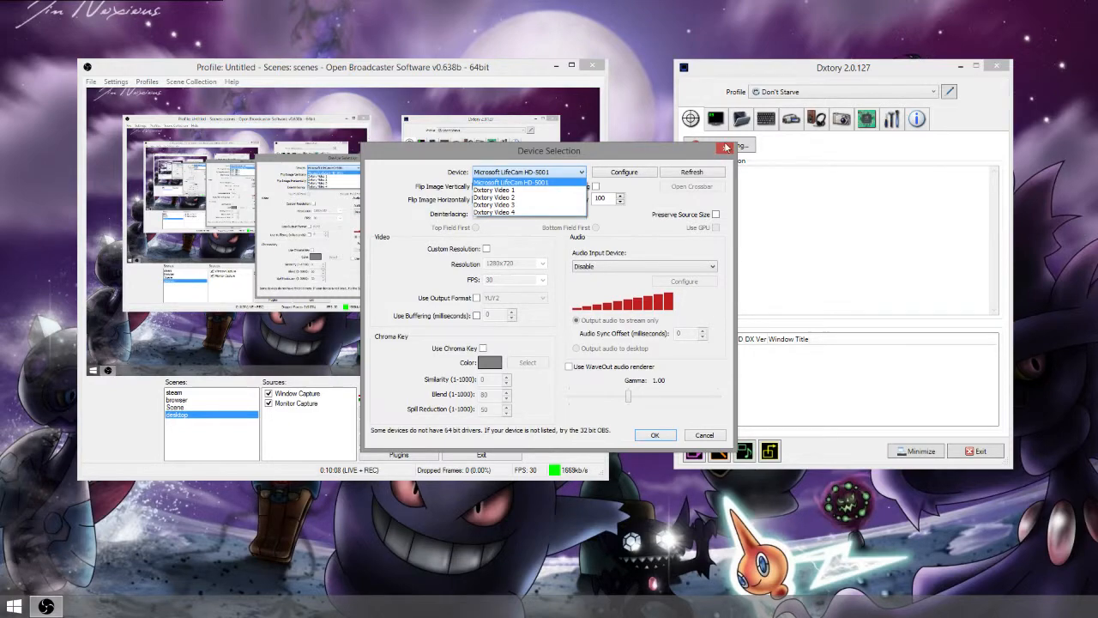
{"action": "left_click", "coordinate": [725, 151]}
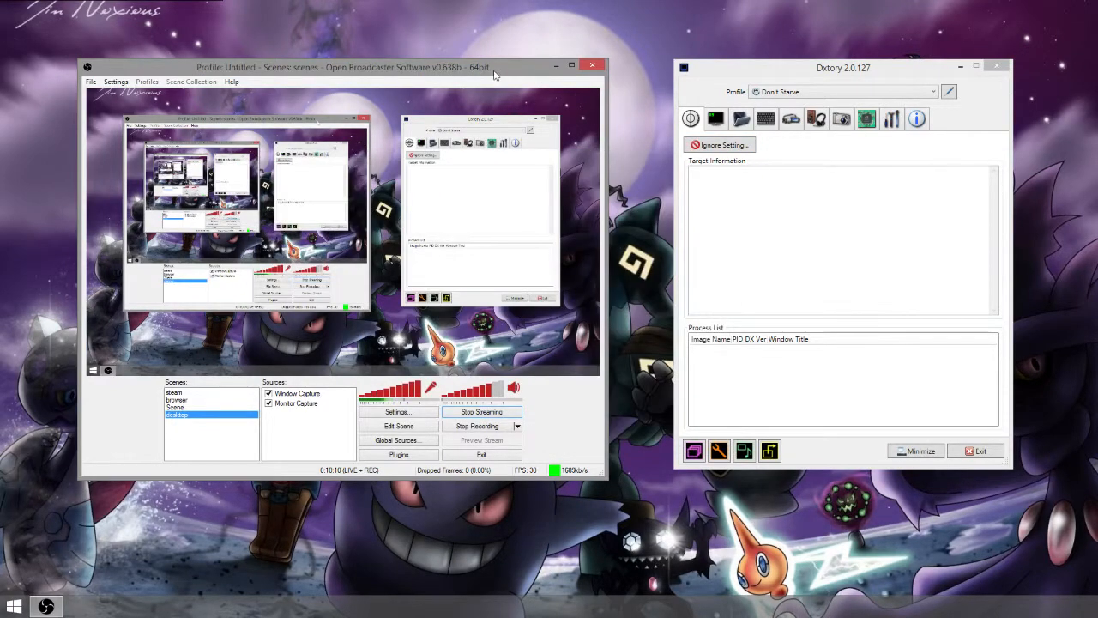
{"action": "left_click_drag", "start_coordinate": [492, 69], "coordinate": [541, 69]}
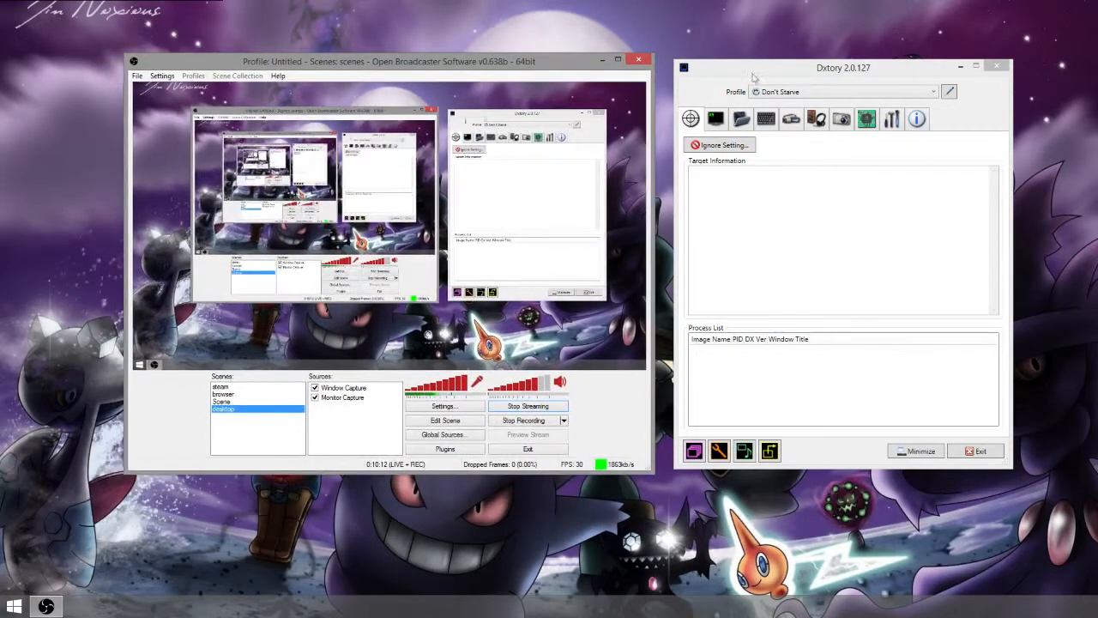
{"action": "mouse_move", "coordinate": [796, 67]}
{"action": "left_mouse_down"}
{"action": "mouse_move", "coordinate": [815, 62]}
{"action": "mouse_move", "coordinate": [779, 59]}
{"action": "mouse_move", "coordinate": [785, 68]}
{"action": "left_mouse_up"}
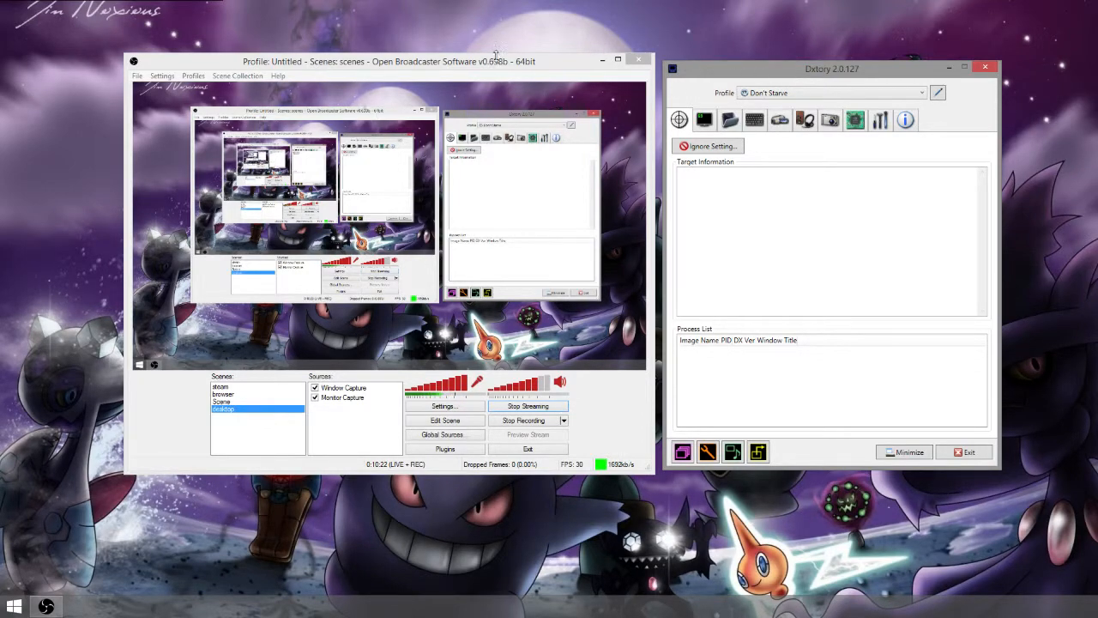
{"action": "left_click_drag", "start_coordinate": [495, 55], "coordinate": [500, 58]}
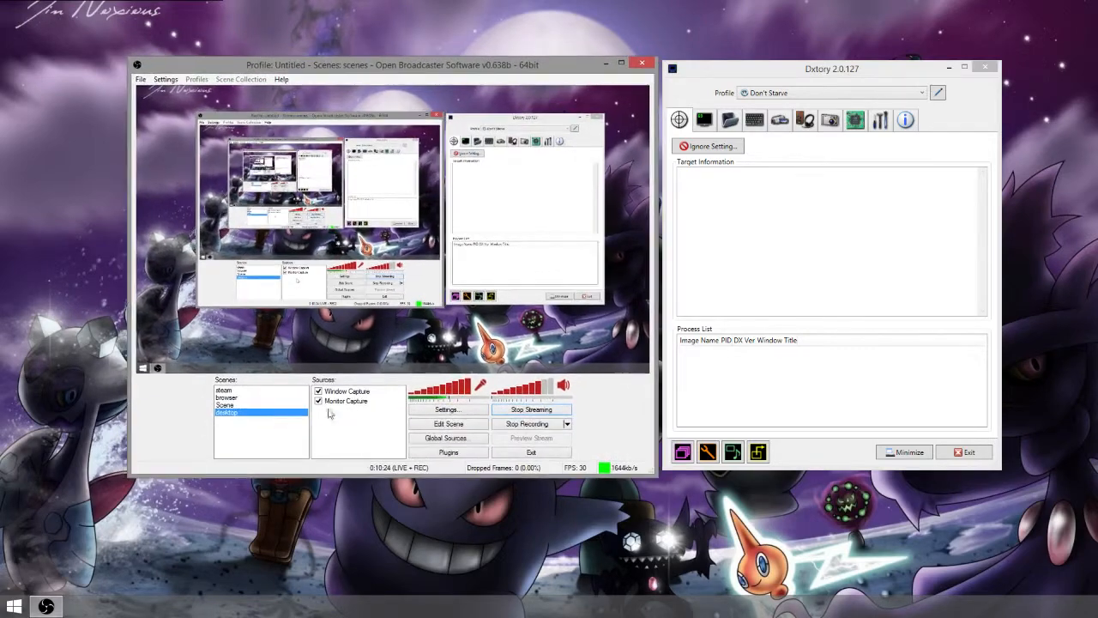
{"action": "left_click_drag", "start_coordinate": [468, 70], "coordinate": [472, 72]}
Add an Image source to the desktop scene using the run_eevee picture from the Gifs folder in Pictures.
{"action": "right_click", "coordinate": [361, 402]}
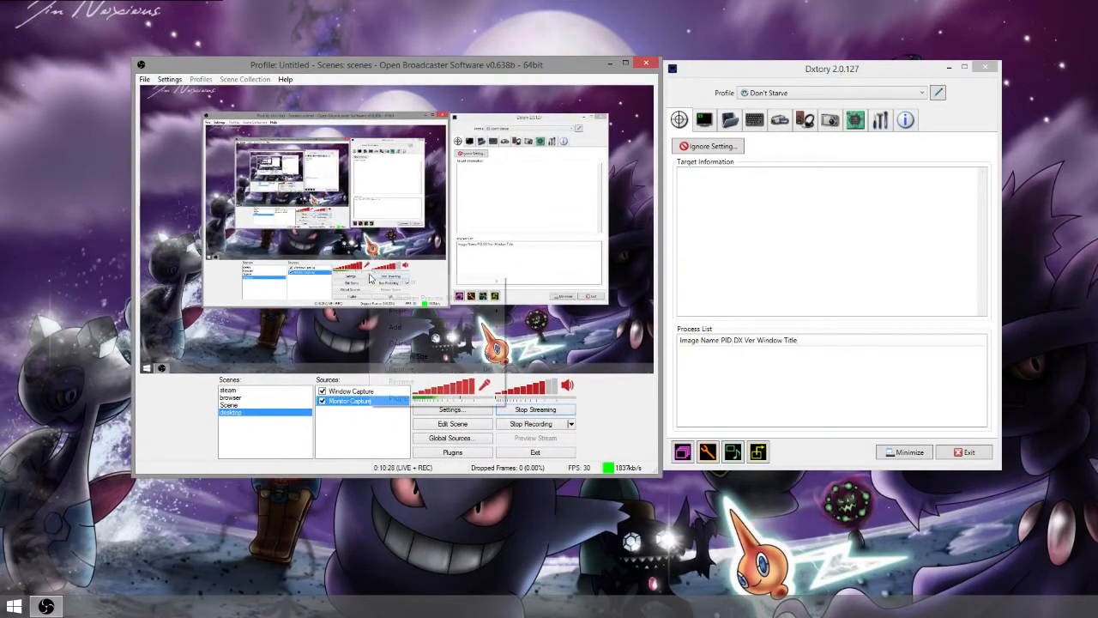
{"action": "left_click", "coordinate": [345, 432]}
{"action": "right_click", "coordinate": [345, 432]}
{"action": "mouse_move", "coordinate": [377, 439]}
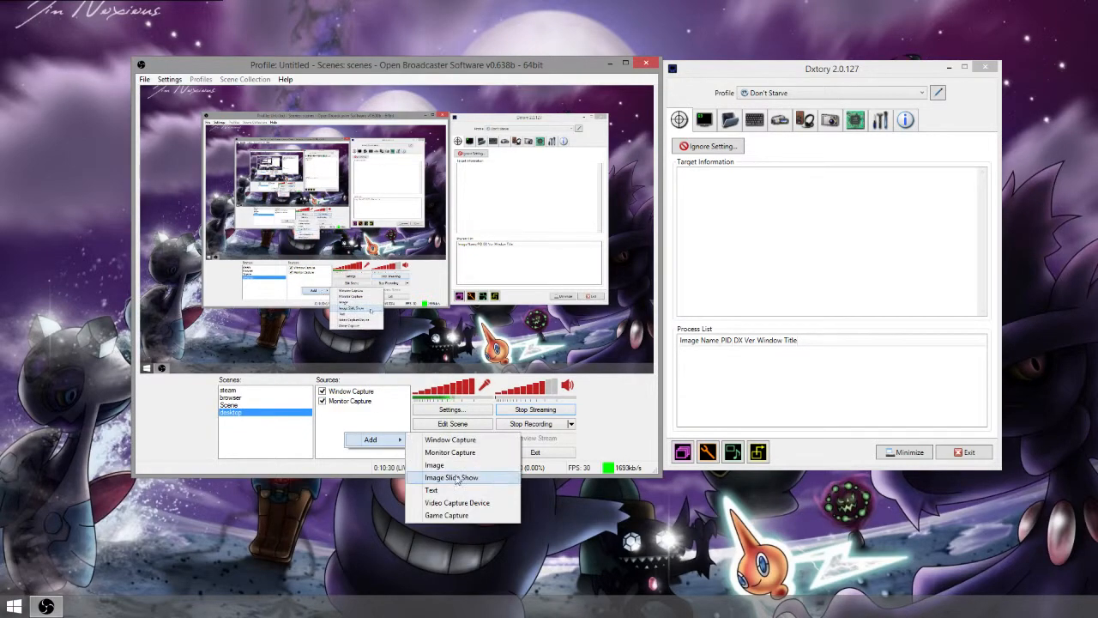
{"action": "left_click", "coordinate": [434, 465]}
{"action": "key", "text": "Return"}
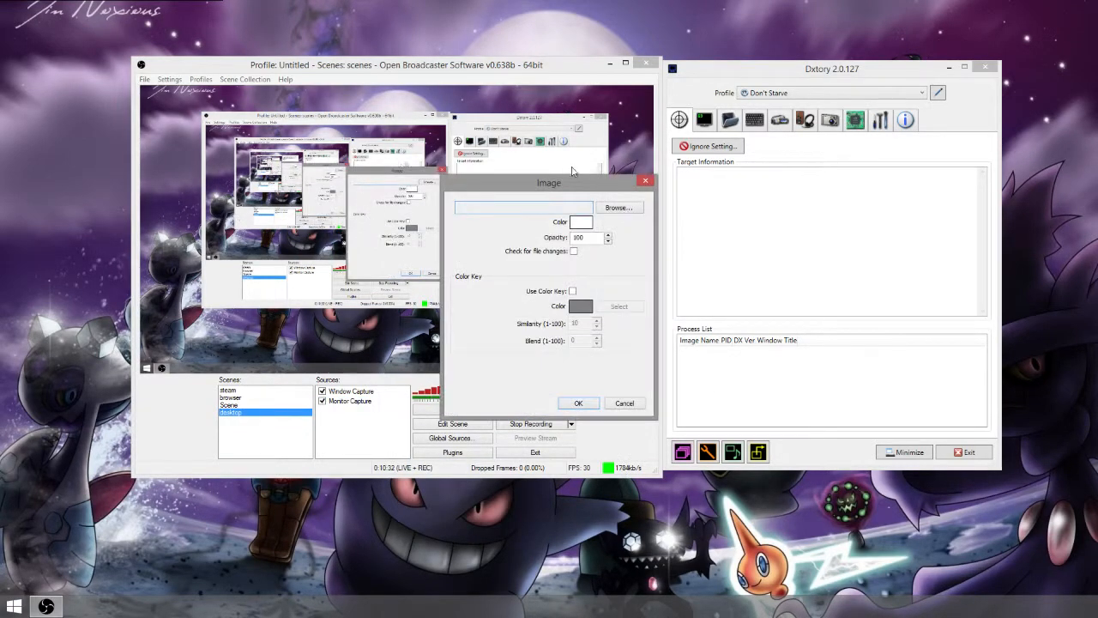
{"action": "left_click", "coordinate": [618, 208]}
{"action": "left_click", "coordinate": [503, 386]}
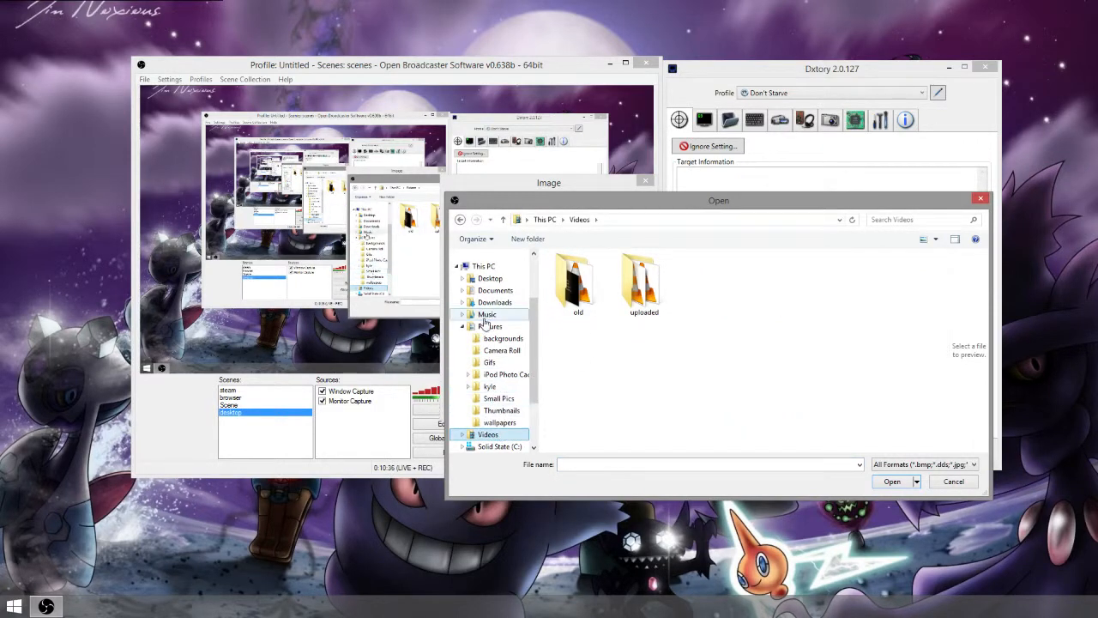
{"action": "left_click", "coordinate": [487, 325]}
{"action": "double_click", "coordinate": [721, 304]}
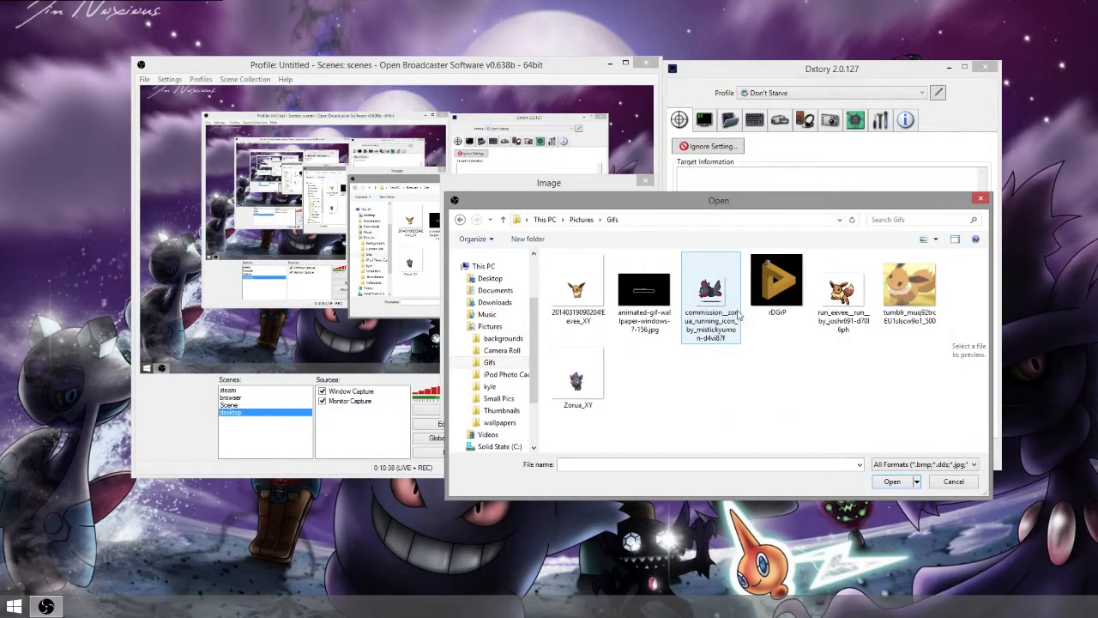
{"action": "double_click", "coordinate": [843, 292]}
{"action": "left_click", "coordinate": [571, 399]}
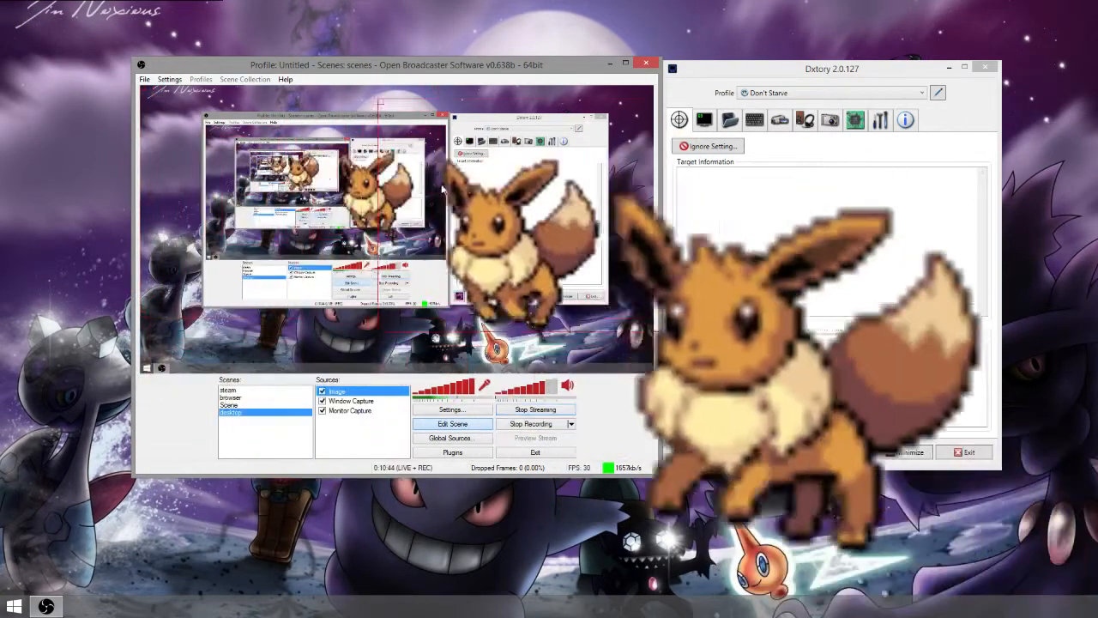
Remove the Image source from the desktop scene.
{"action": "right_click", "coordinate": [345, 396]}
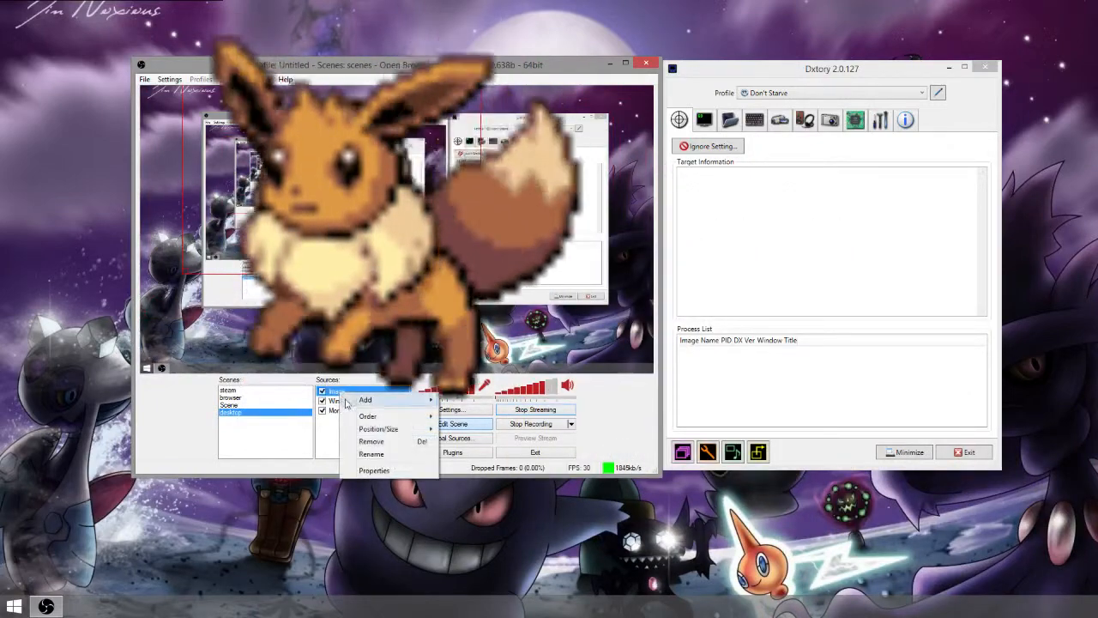
{"action": "left_click", "coordinate": [371, 441]}
{"action": "left_click", "coordinate": [565, 346]}
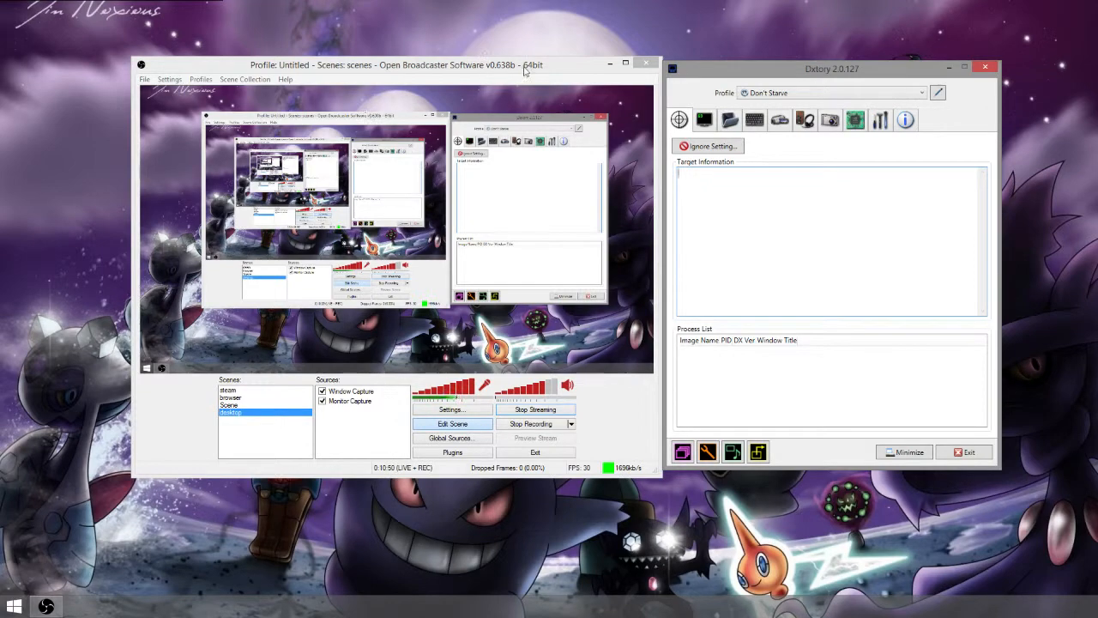
Open the OBS settings and place the dialog beside the Dxtory window.
{"action": "left_click", "coordinate": [451, 411]}
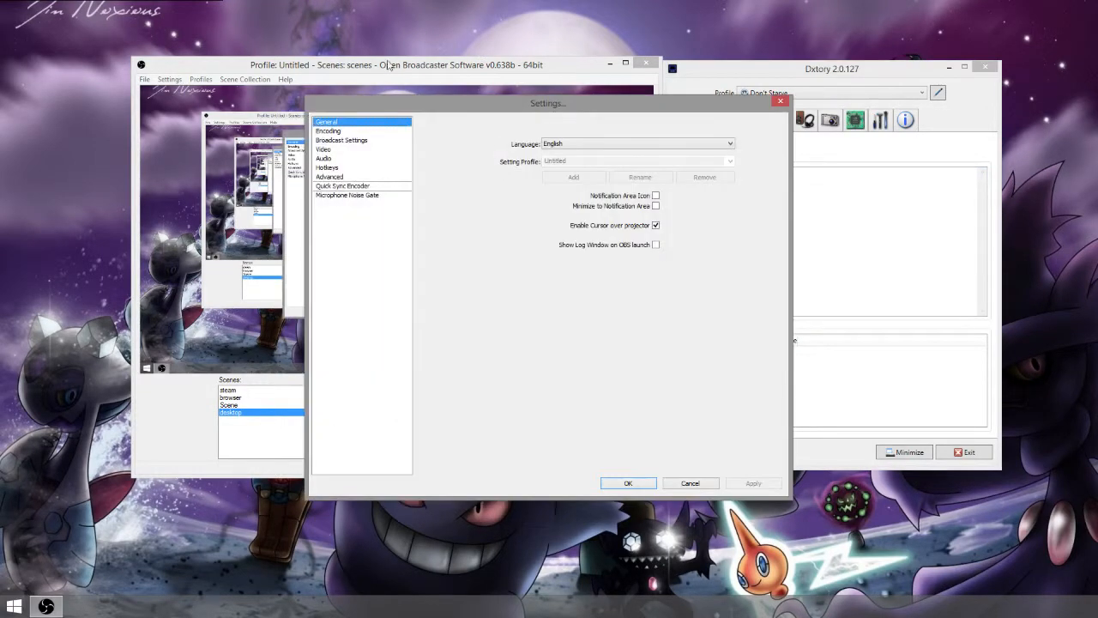
{"action": "left_click", "coordinate": [388, 67]}
{"action": "left_click_drag", "start_coordinate": [567, 108], "coordinate": [463, 164]}
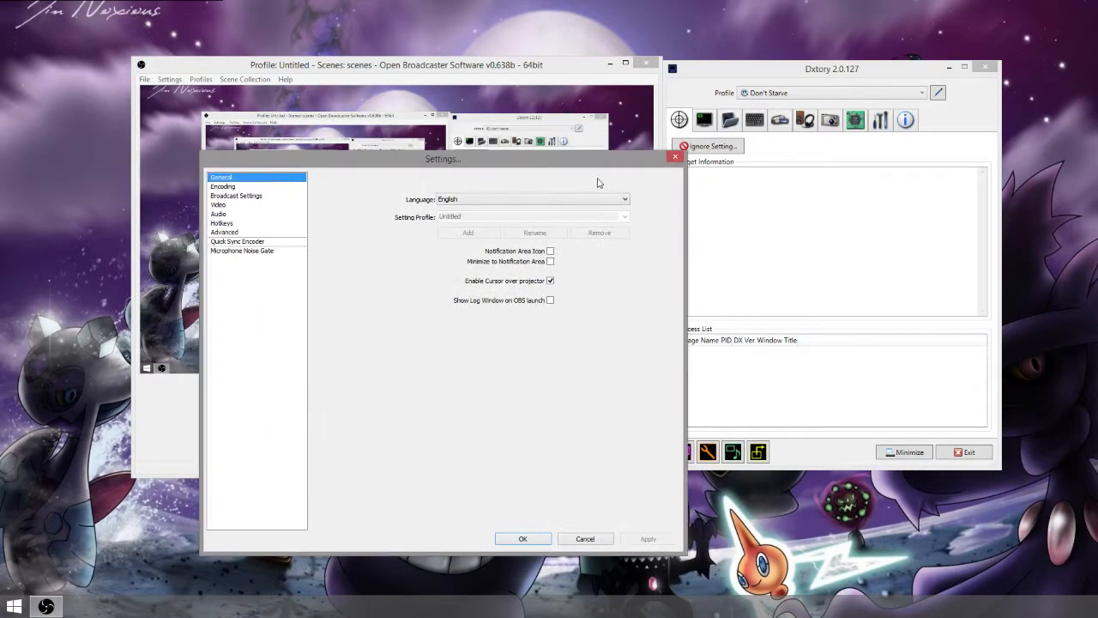
{"action": "left_click", "coordinate": [676, 154]}
{"action": "key", "text": "alt+F4"}
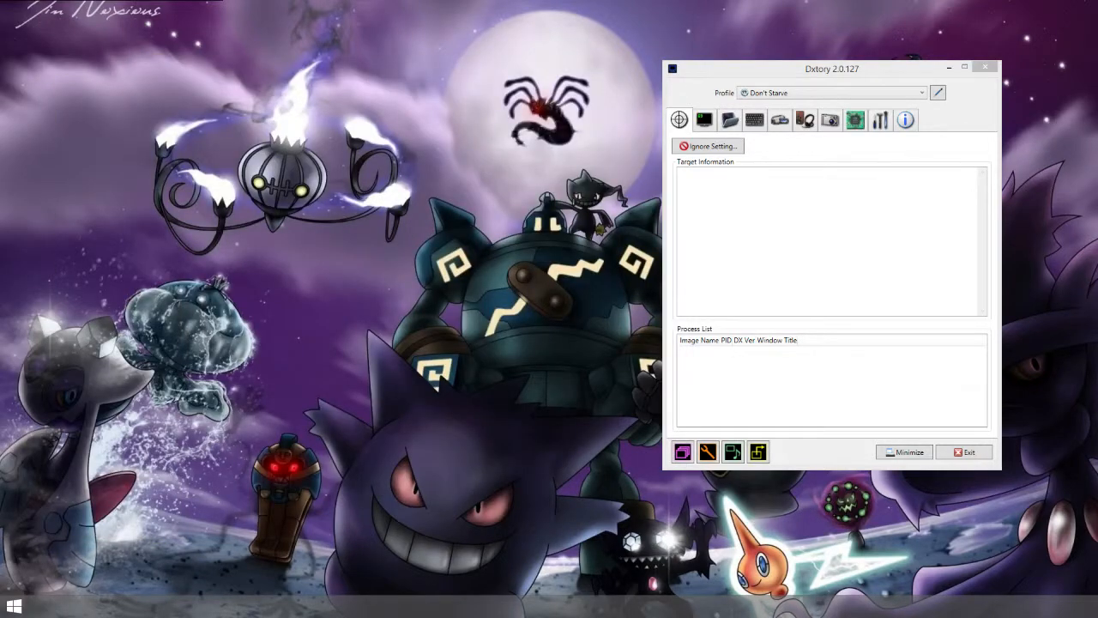
{"action": "left_click_drag", "start_coordinate": [0, 215], "coordinate": [387, 76]}
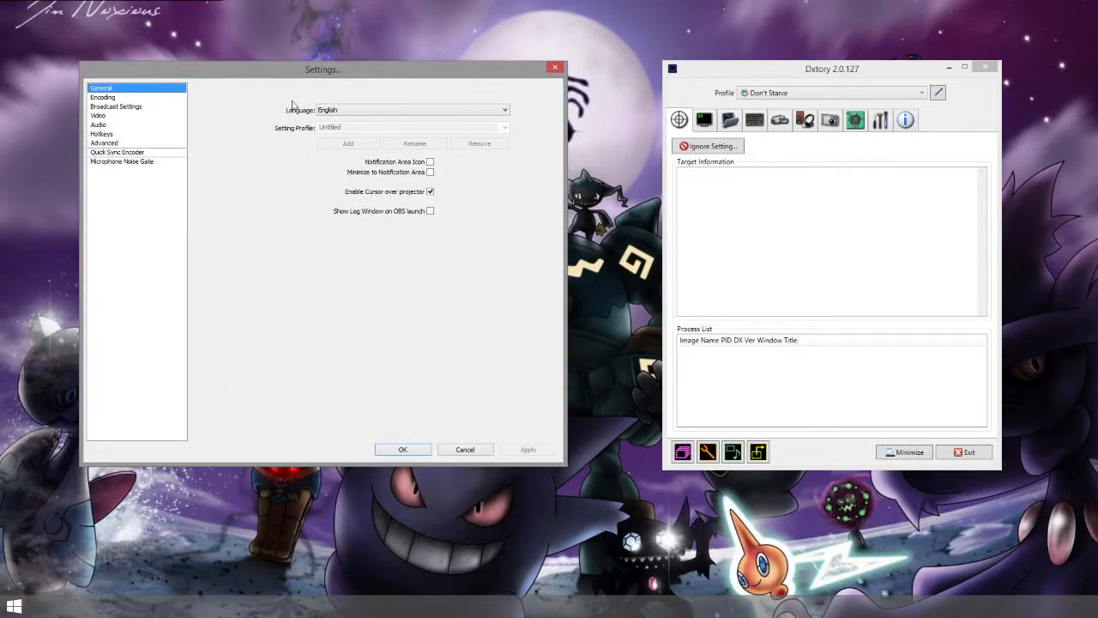
Examine the video encoding settings in OBS, focusing on the maximum bitrate.
{"action": "left_click", "coordinate": [107, 97]}
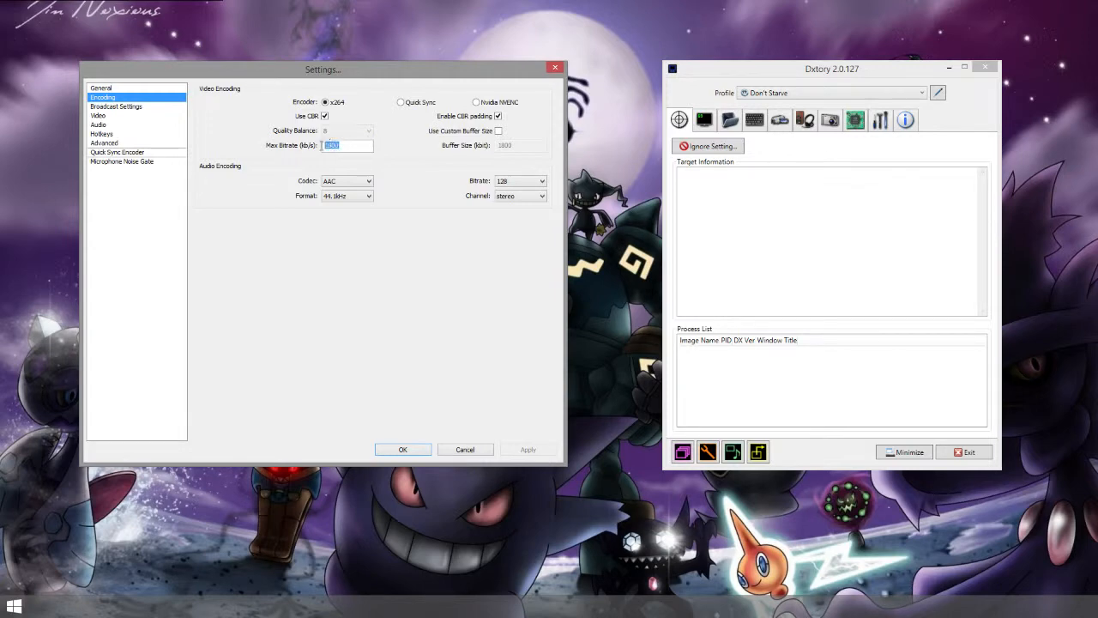
{"action": "left_click_drag", "start_coordinate": [322, 145], "coordinate": [293, 147]}
{"action": "left_click", "coordinate": [325, 144]}
{"action": "left_click", "coordinate": [346, 147]}
{"action": "left_click_drag", "start_coordinate": [400, 74], "coordinate": [488, 72]}
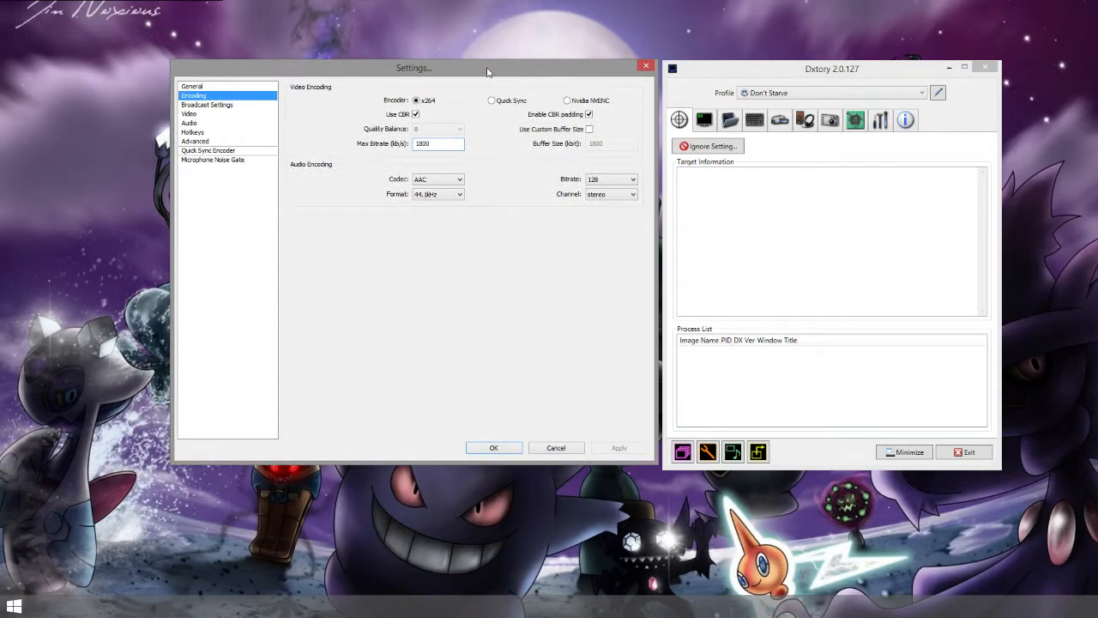
{"action": "left_click_drag", "start_coordinate": [453, 140], "coordinate": [401, 154]}
{"action": "left_click", "coordinate": [452, 146]}
{"action": "left_click_drag", "start_coordinate": [437, 146], "coordinate": [417, 147]}
Examine the audio encoding options in the OBS settings, covering codec, format, bitrate and channel choices.
{"action": "left_click", "coordinate": [443, 179]}
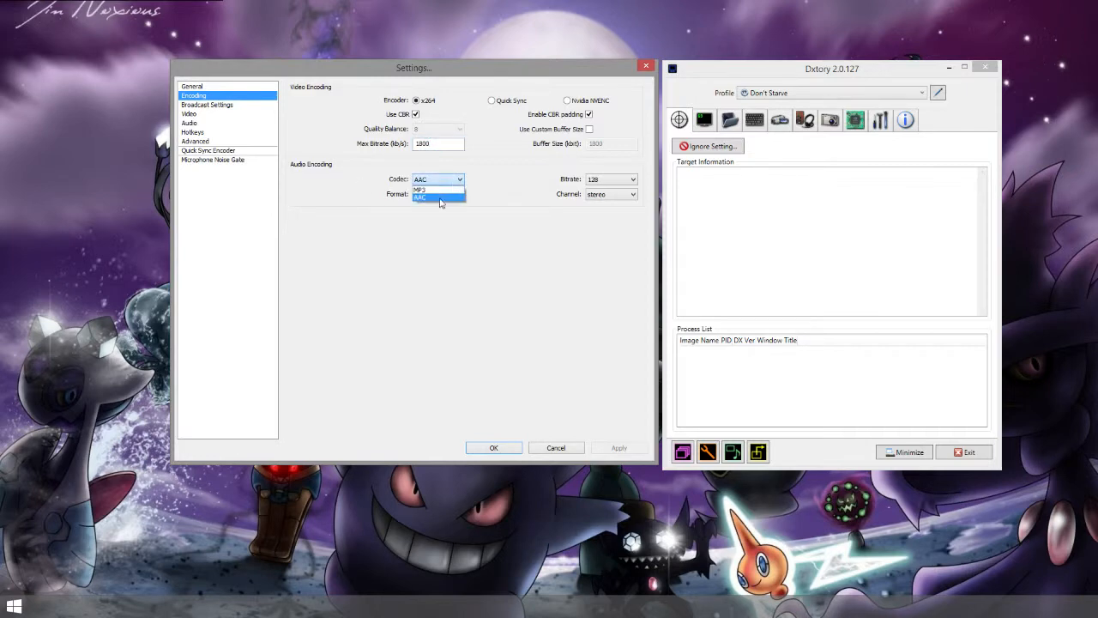
{"action": "left_click", "coordinate": [513, 180]}
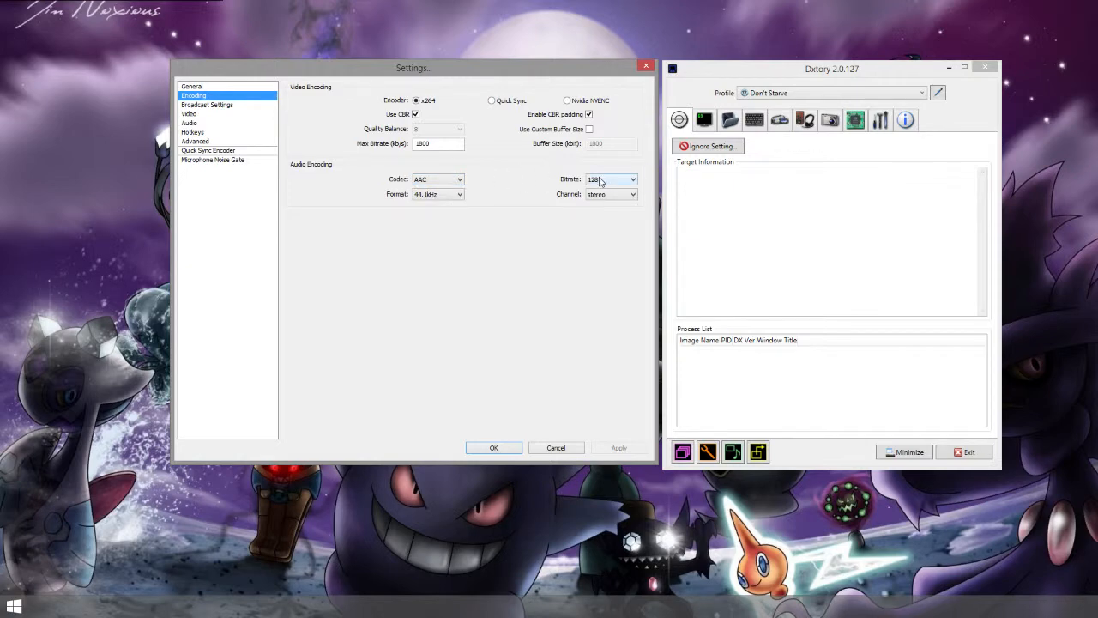
{"action": "left_click", "coordinate": [437, 195]}
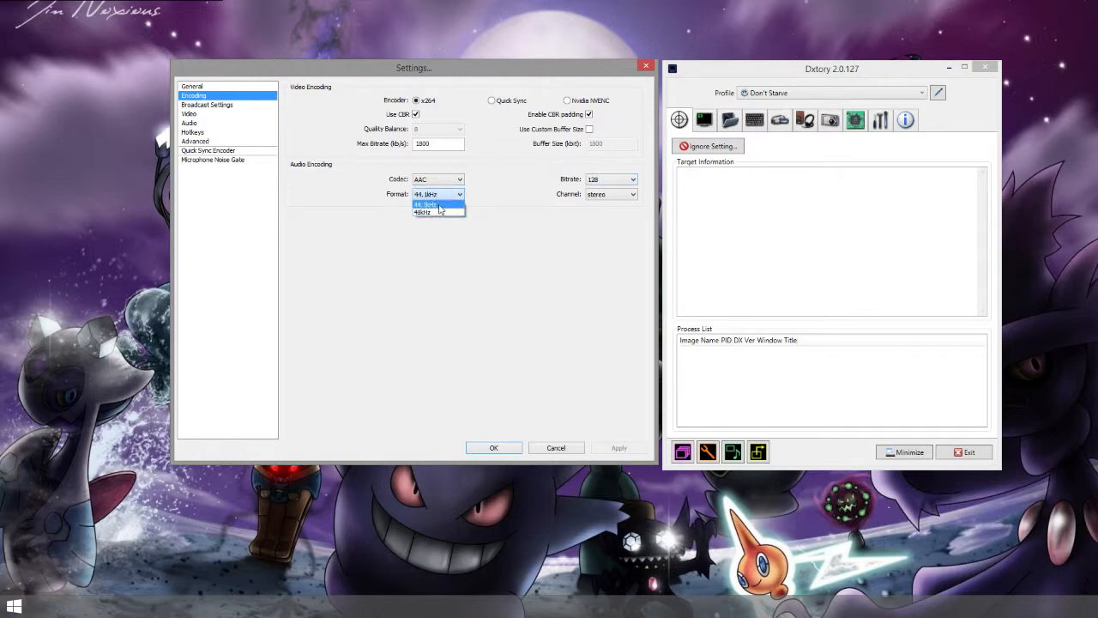
{"action": "left_click", "coordinate": [556, 199]}
{"action": "left_click", "coordinate": [623, 199]}
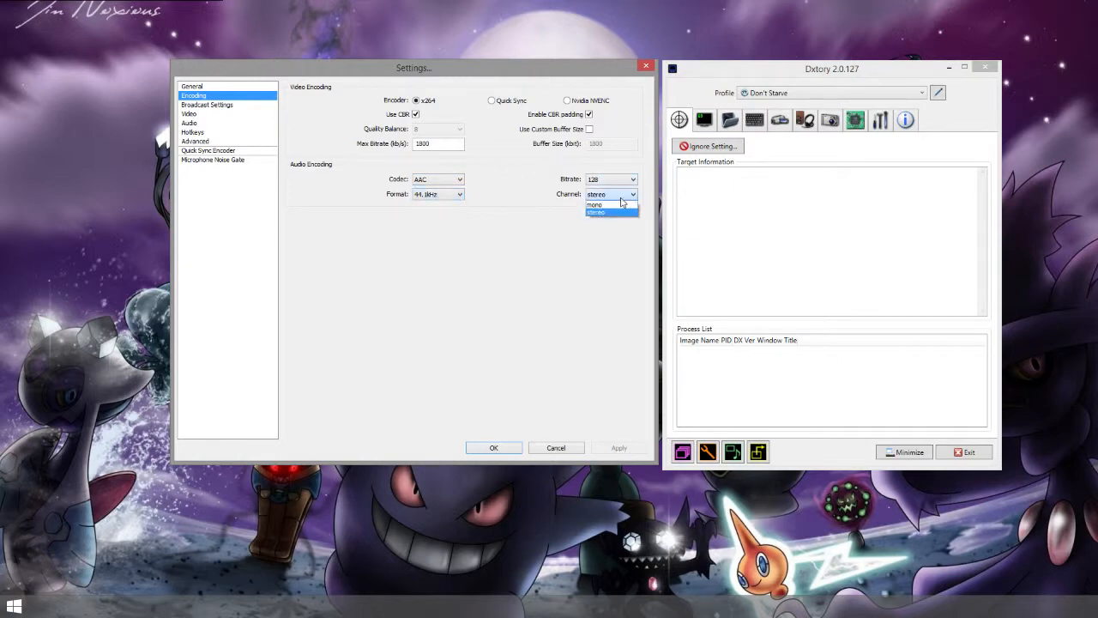
{"action": "left_click", "coordinate": [621, 199]}
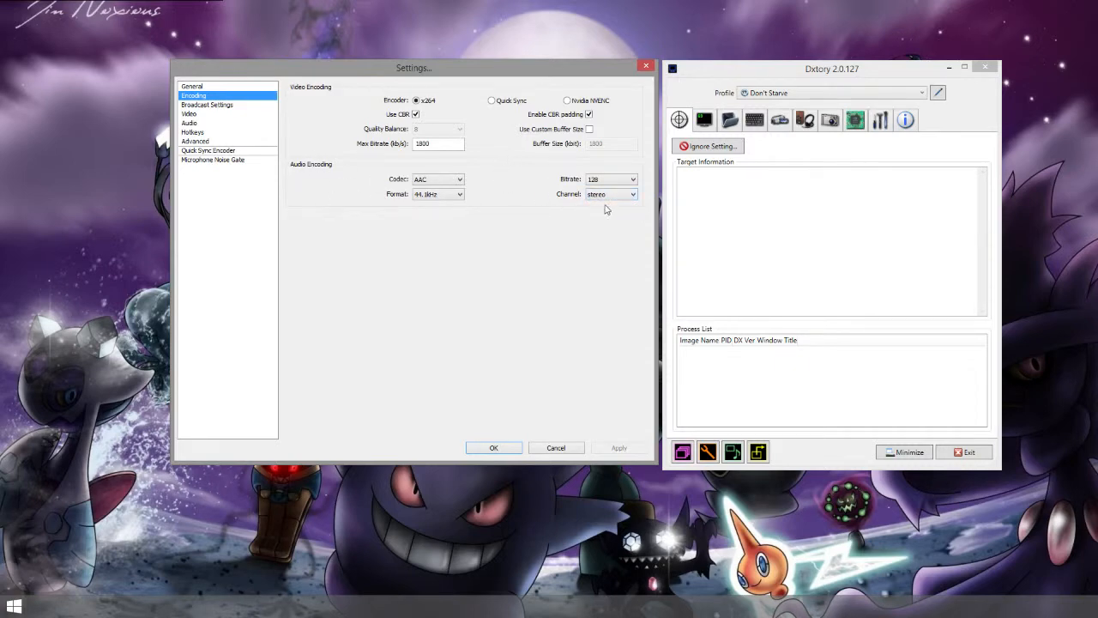
{"action": "left_click", "coordinate": [609, 195]}
{"action": "left_click", "coordinate": [605, 214]}
{"action": "left_click", "coordinate": [415, 113]}
Examine the broadcast settings for the streaming service, the stream key field and the available FMS servers.
{"action": "left_click", "coordinate": [206, 104]}
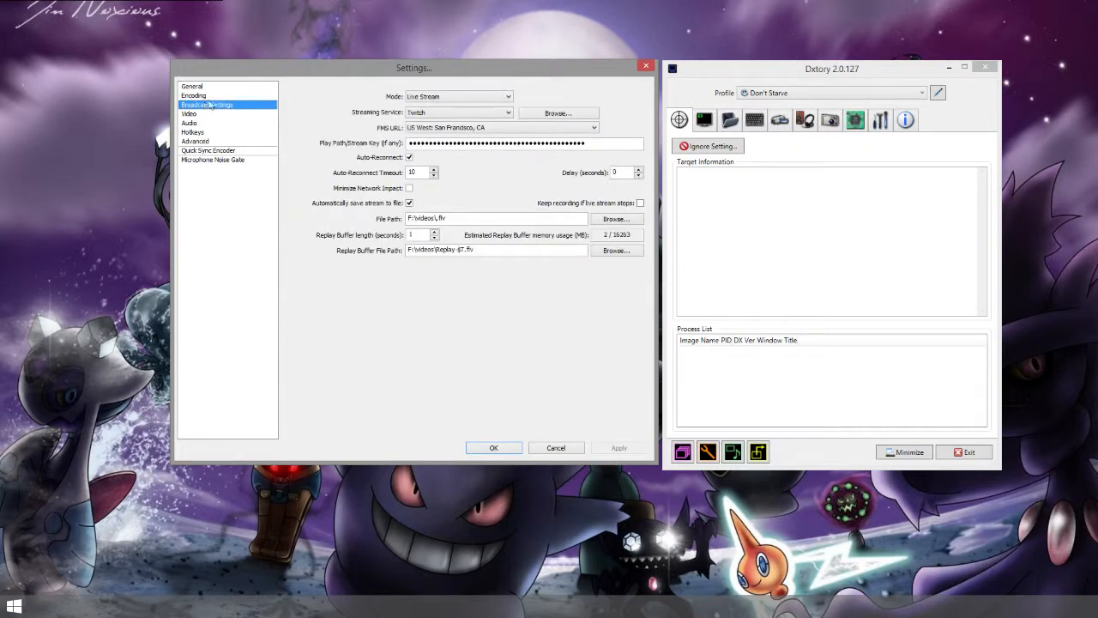
{"action": "left_click", "coordinate": [438, 112]}
{"action": "left_click", "coordinate": [436, 120]}
{"action": "left_click_drag", "start_coordinate": [640, 143], "coordinate": [395, 140]}
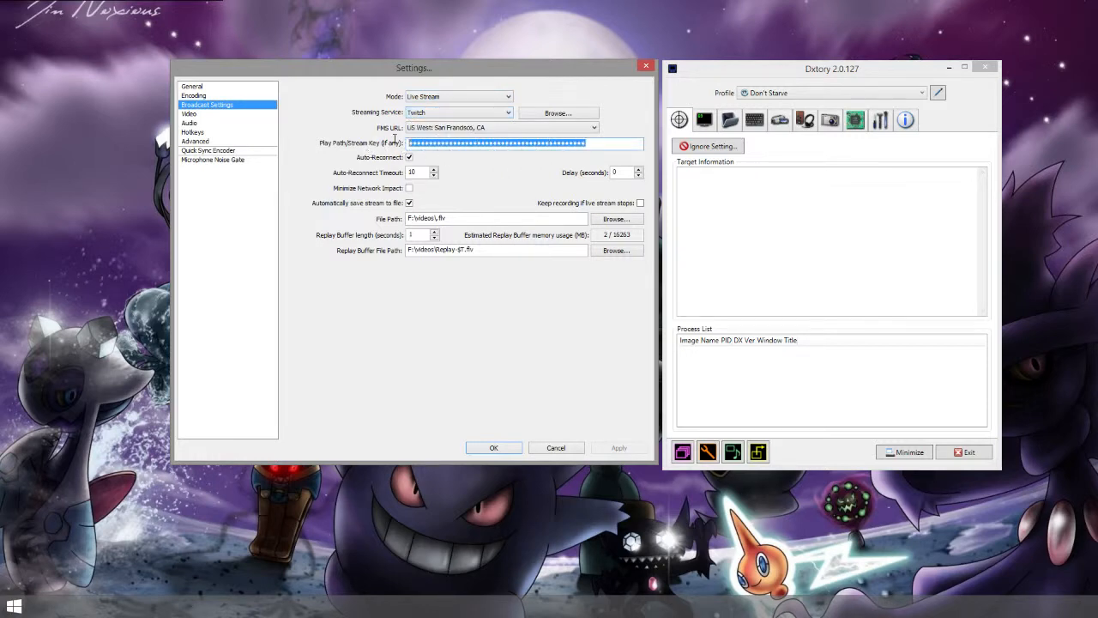
{"action": "left_click", "coordinate": [617, 147]}
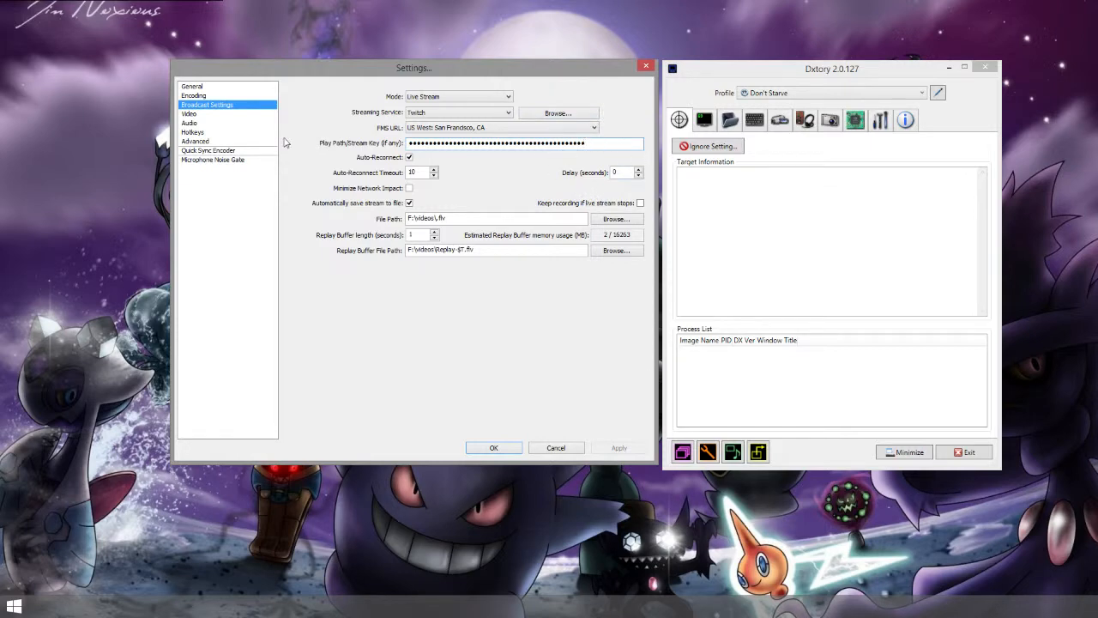
{"action": "left_click_drag", "start_coordinate": [615, 144], "coordinate": [409, 158]}
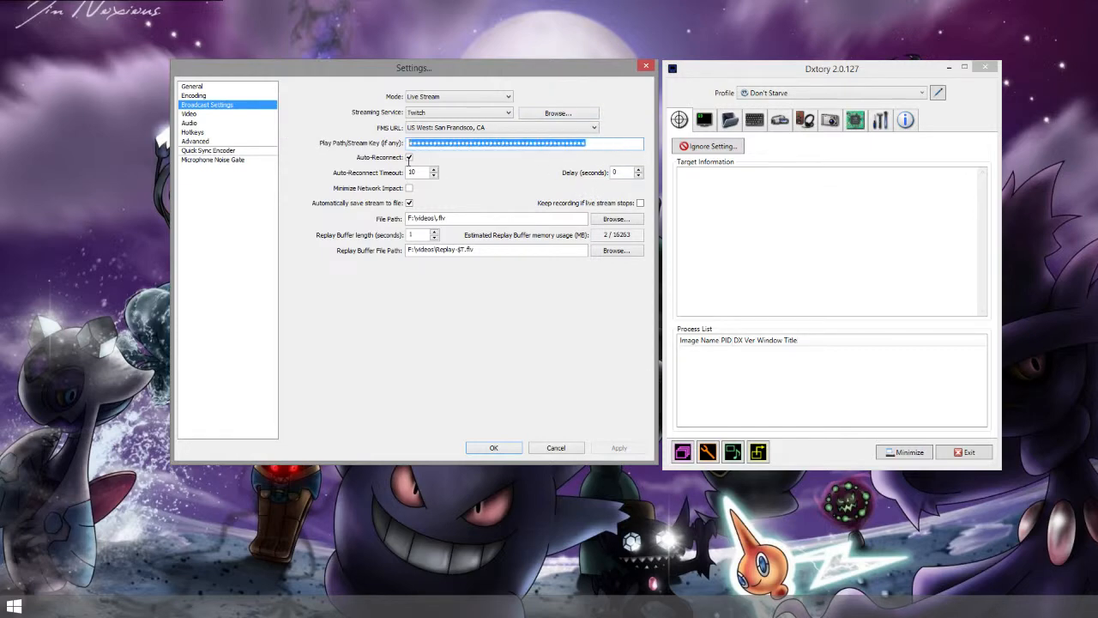
{"action": "left_click", "coordinate": [585, 143]}
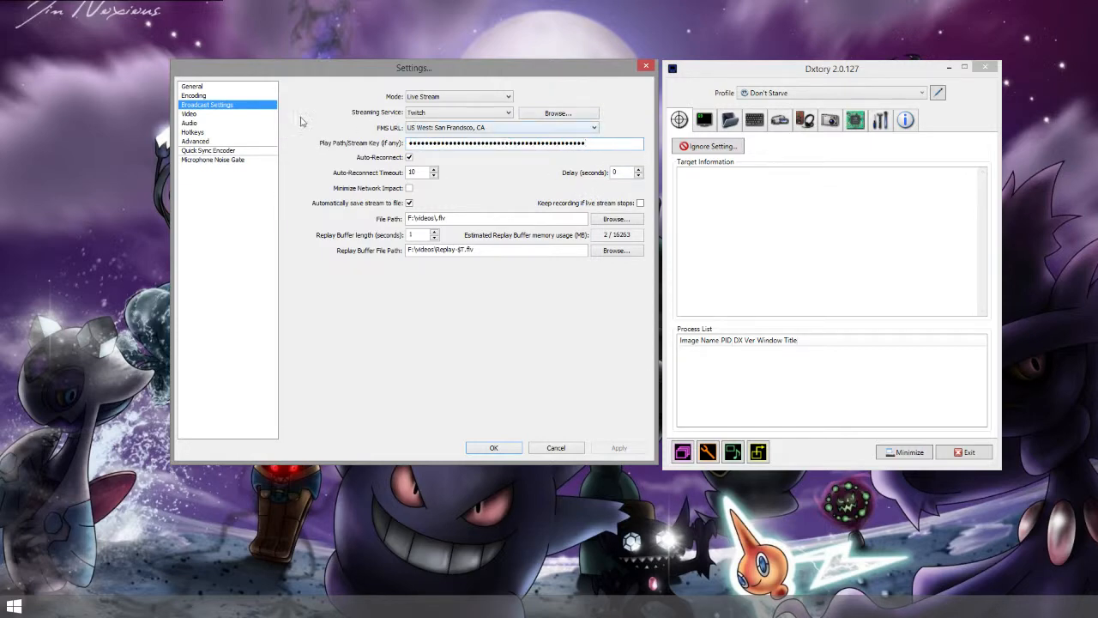
{"action": "left_click", "coordinate": [539, 129]}
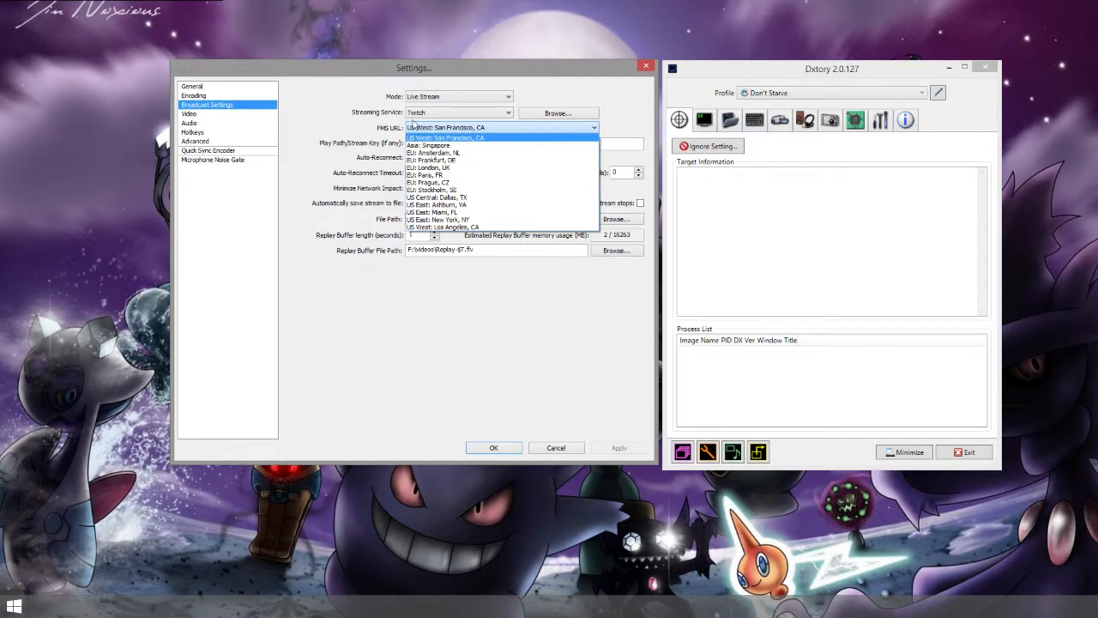
{"action": "left_click", "coordinate": [366, 121]}
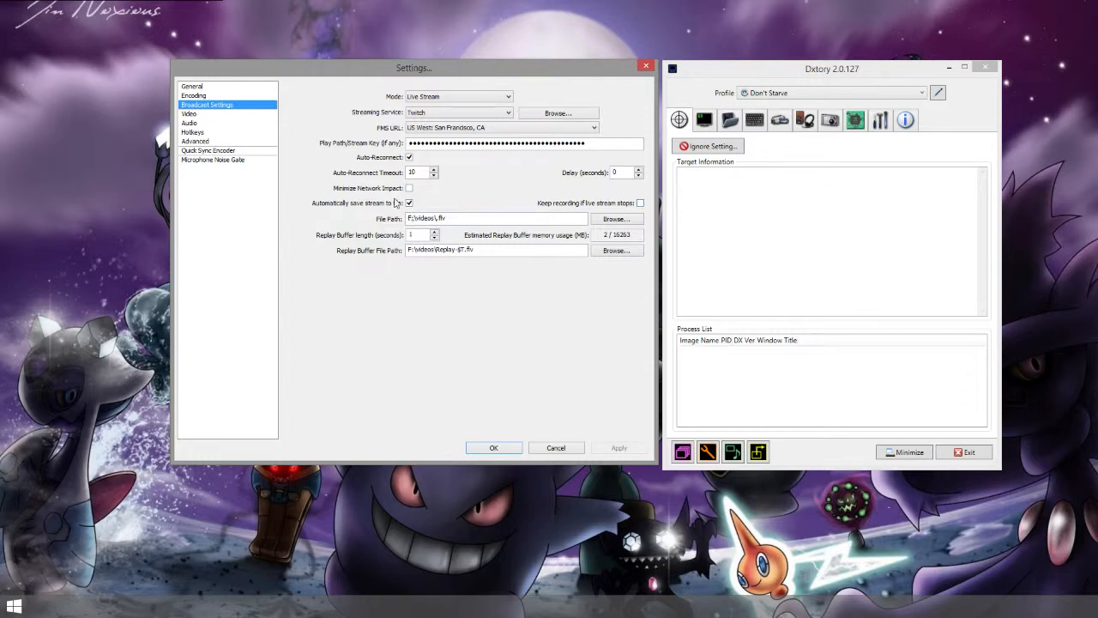
Check the recording and replay buffer file paths, and review the available streaming services and broadcast modes.
{"action": "left_click_drag", "start_coordinate": [459, 220], "coordinate": [421, 220]}
{"action": "right_click", "coordinate": [494, 249]}
{"action": "left_click", "coordinate": [536, 332]}
{"action": "left_click_drag", "start_coordinate": [476, 249], "coordinate": [468, 240]}
{"action": "mouse_move", "coordinate": [493, 215]}
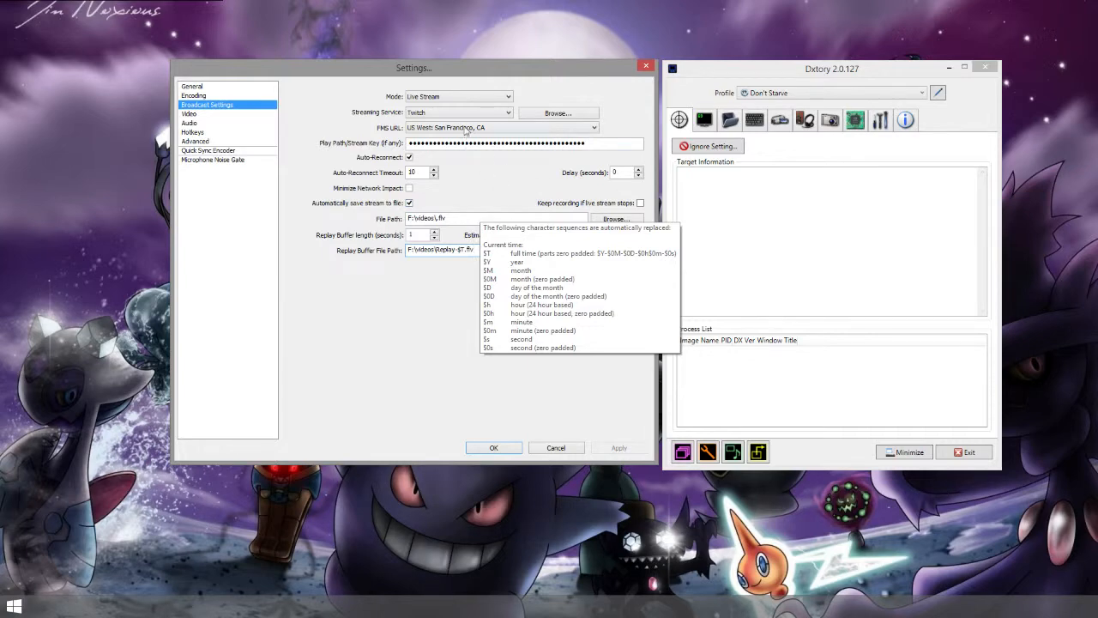
{"action": "left_click", "coordinate": [455, 116]}
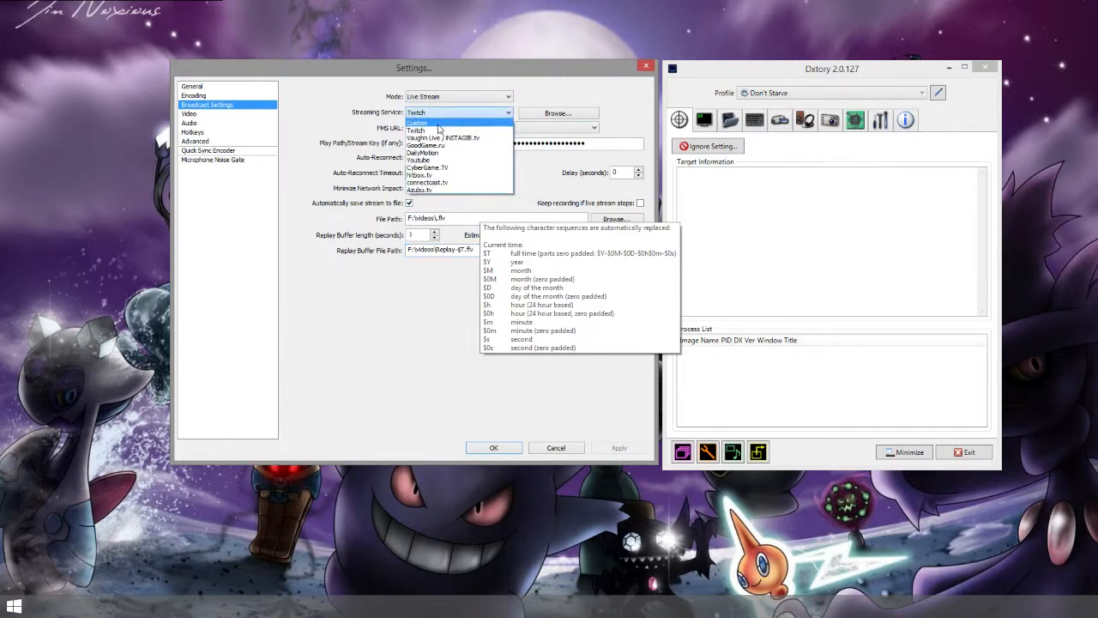
{"action": "left_click", "coordinate": [444, 108]}
{"action": "left_click", "coordinate": [443, 97]}
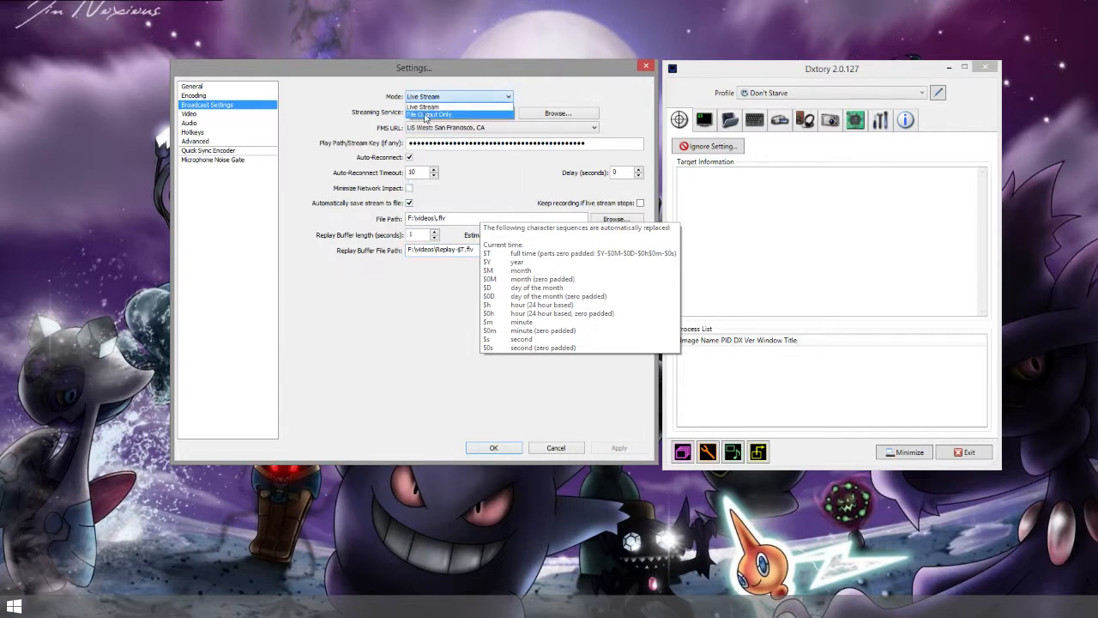
{"action": "left_click", "coordinate": [357, 102]}
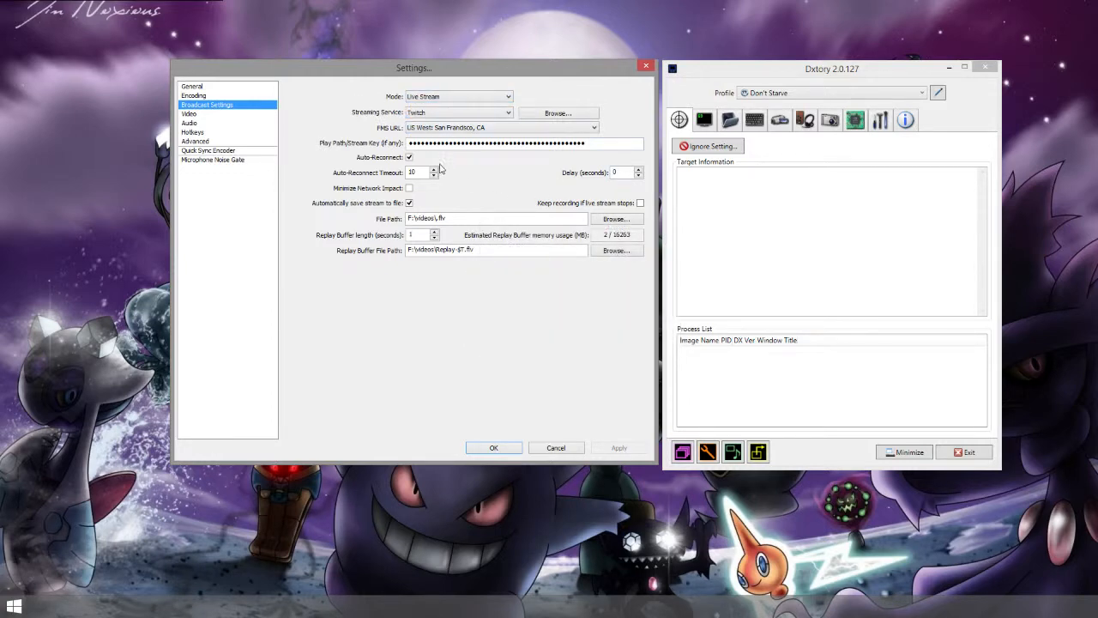
Examine the video settings, focusing on the custom base resolution and the resolution downscale choices.
{"action": "left_click", "coordinate": [217, 115]}
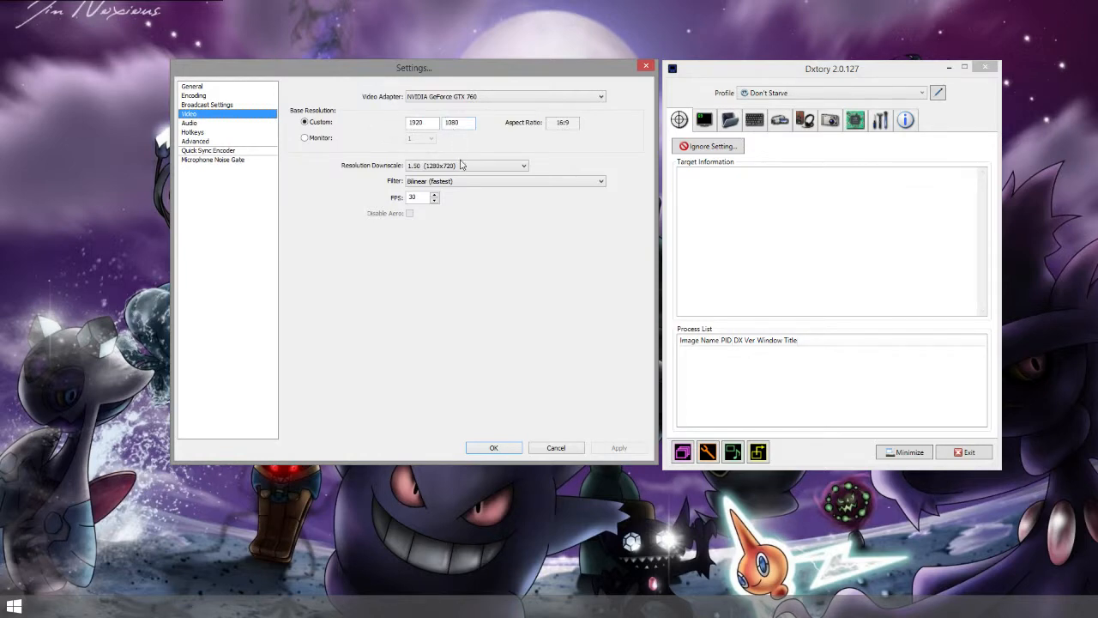
{"action": "left_click", "coordinate": [432, 166]}
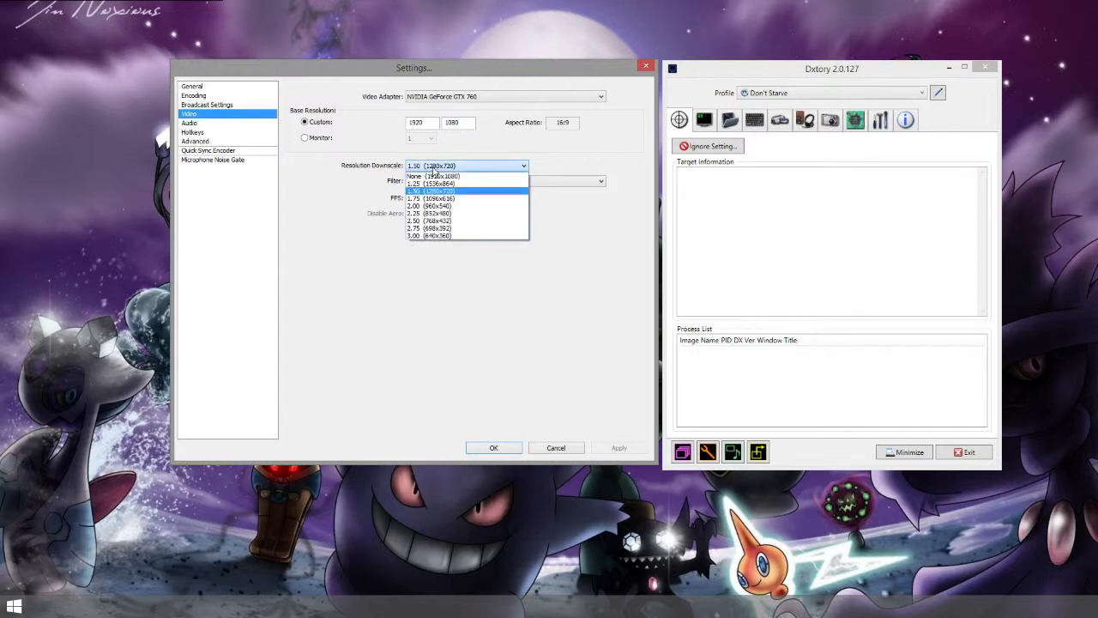
{"action": "left_click", "coordinate": [479, 155]}
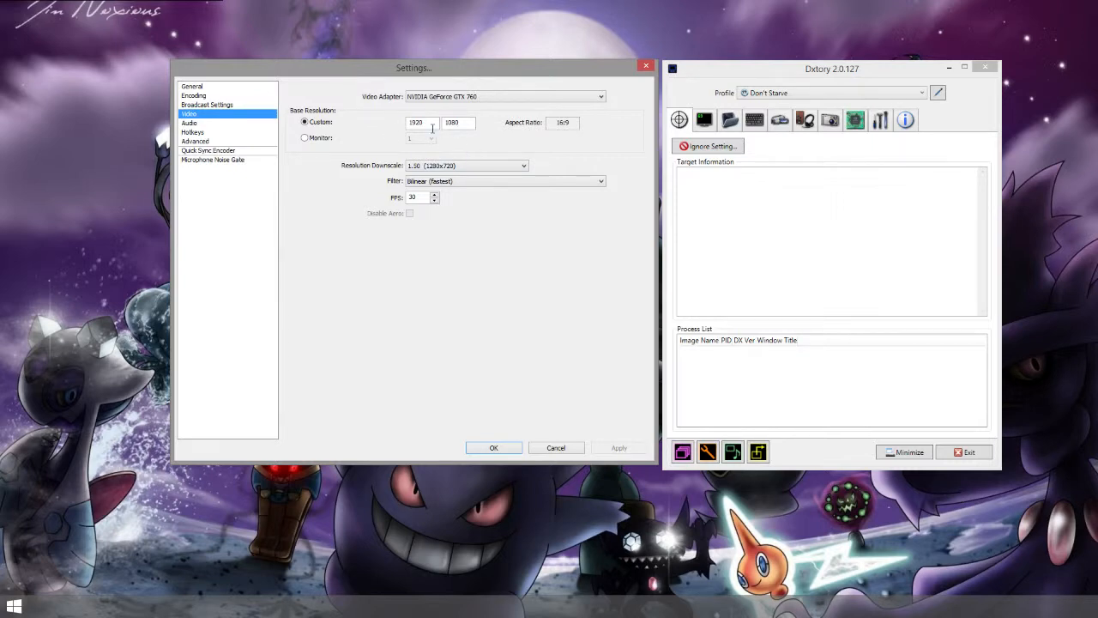
{"action": "left_click_drag", "start_coordinate": [466, 124], "coordinate": [397, 124]}
{"action": "left_click", "coordinate": [464, 167]}
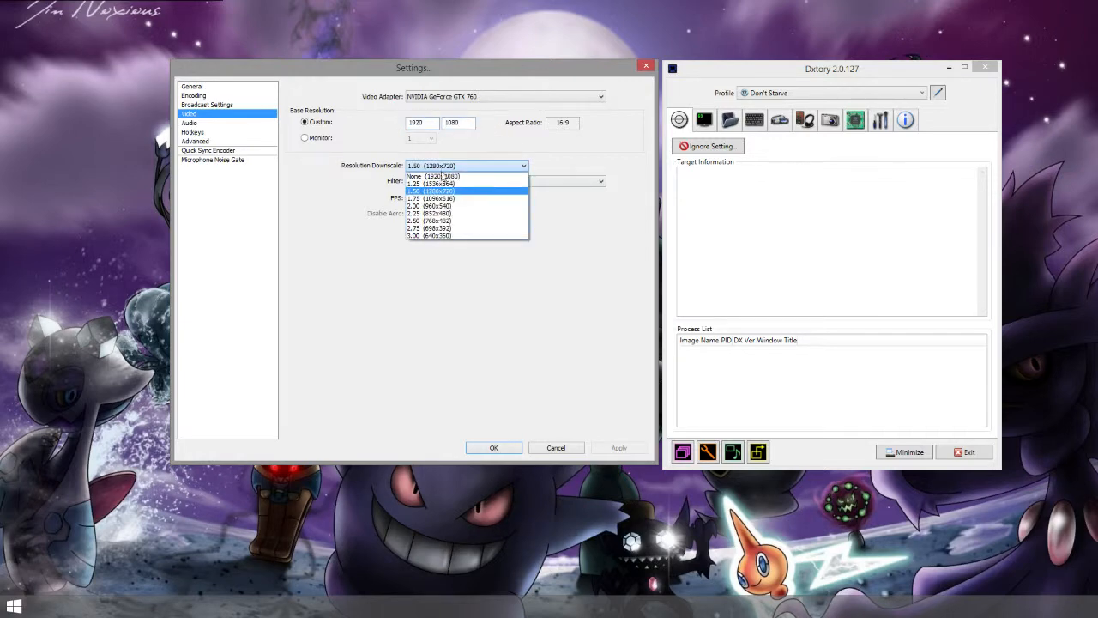
{"action": "left_click", "coordinate": [481, 149]}
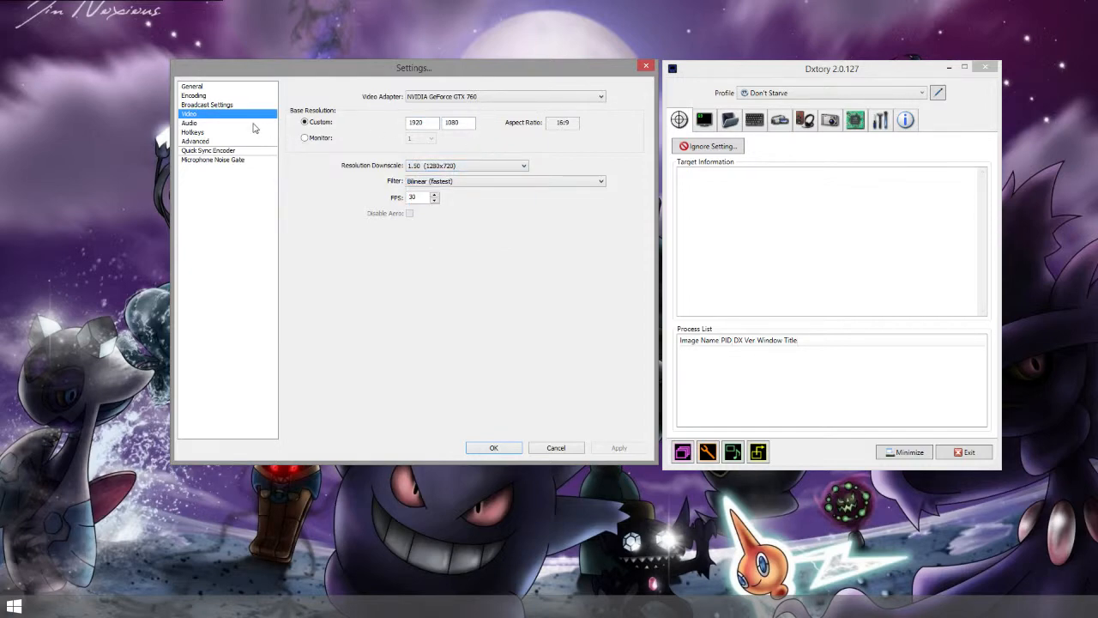
Examine the audio settings, focusing on the desktop audio device choices, with a brief look at the hotkeys.
{"action": "left_click", "coordinate": [226, 125]}
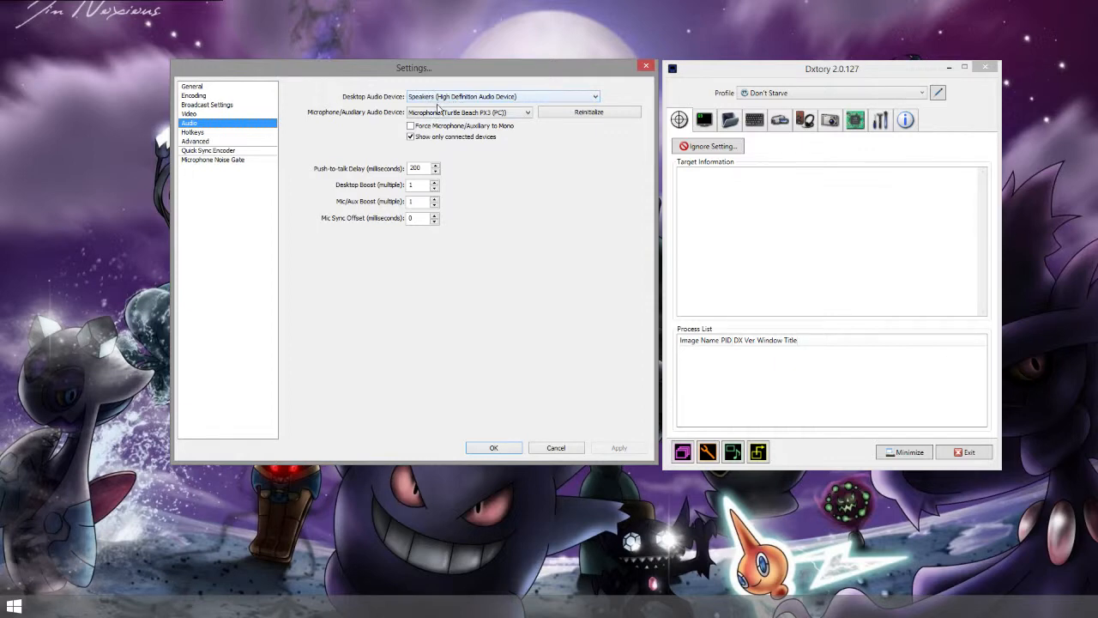
{"action": "left_click", "coordinate": [250, 134]}
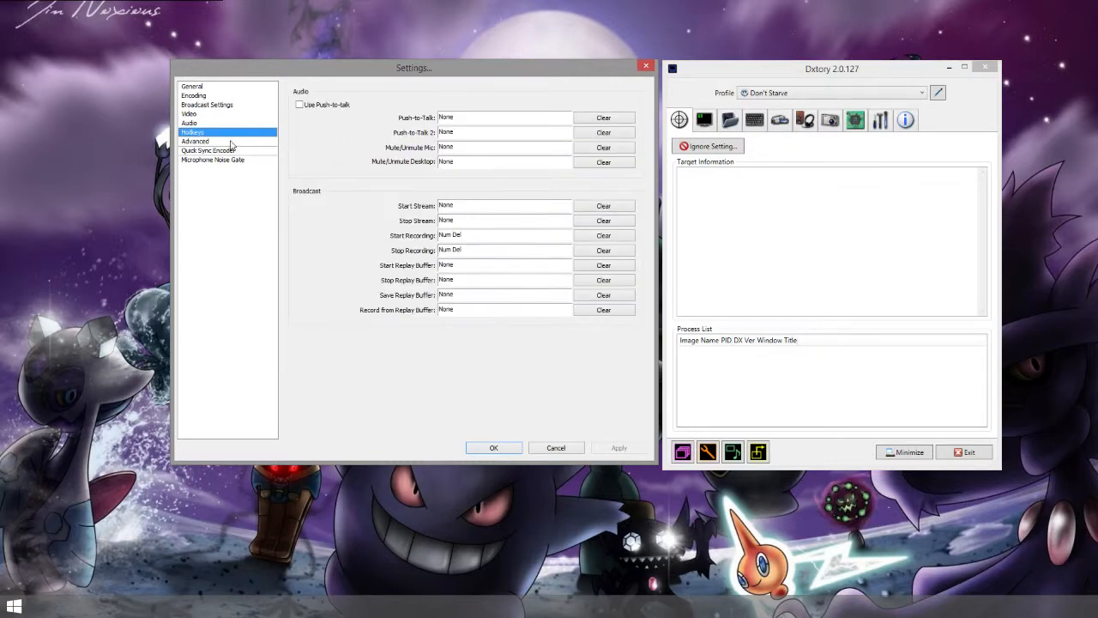
{"action": "left_click", "coordinate": [229, 126]}
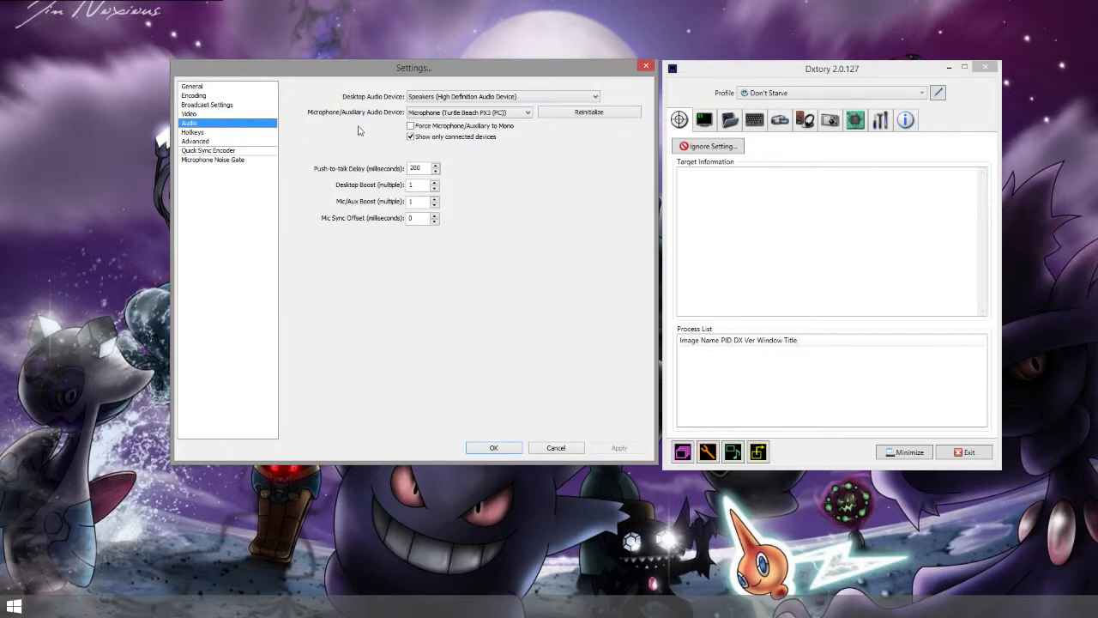
{"action": "left_click", "coordinate": [421, 98]}
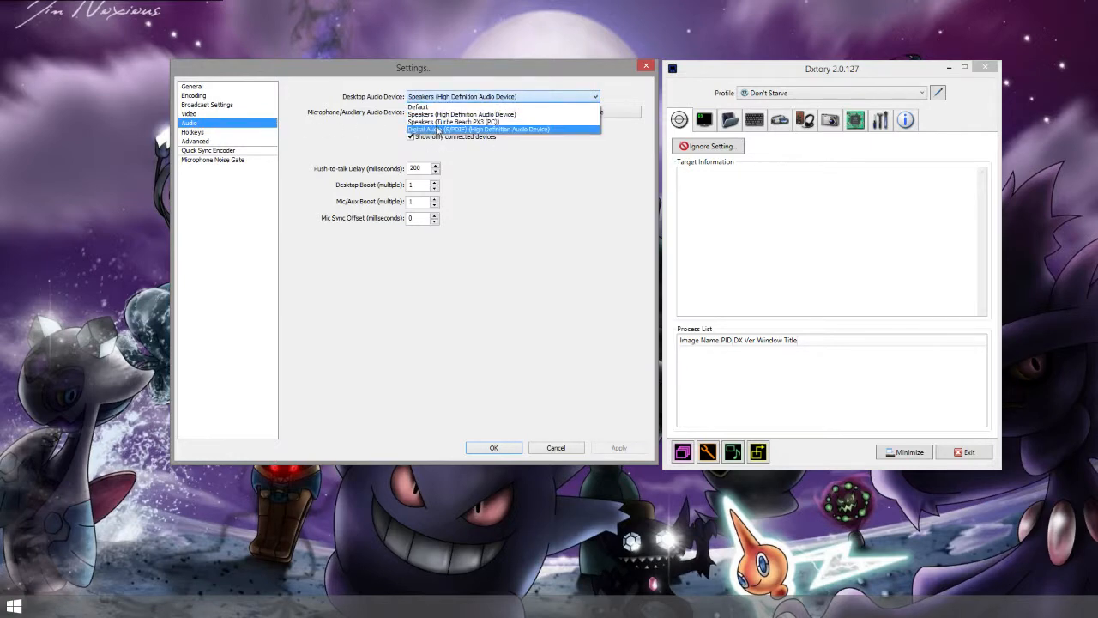
{"action": "left_click", "coordinate": [344, 91]}
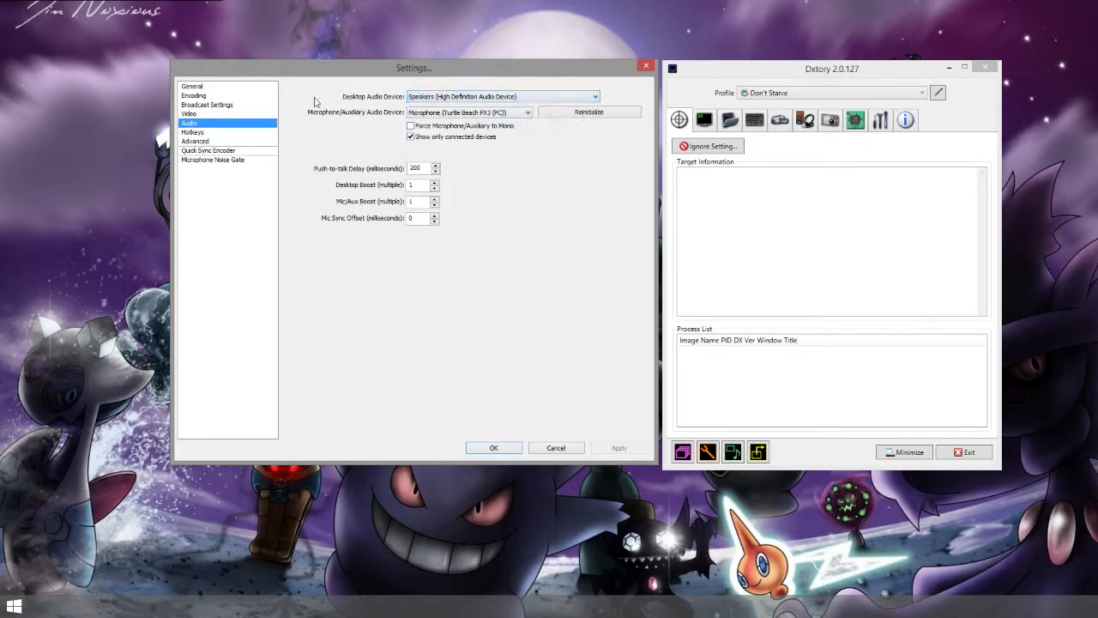
Review the hotkey, advanced, Quick Sync encoder and microphone noise gate settings, and close the settings dialog.
{"action": "left_click", "coordinate": [215, 133]}
{"action": "left_click", "coordinate": [223, 142]}
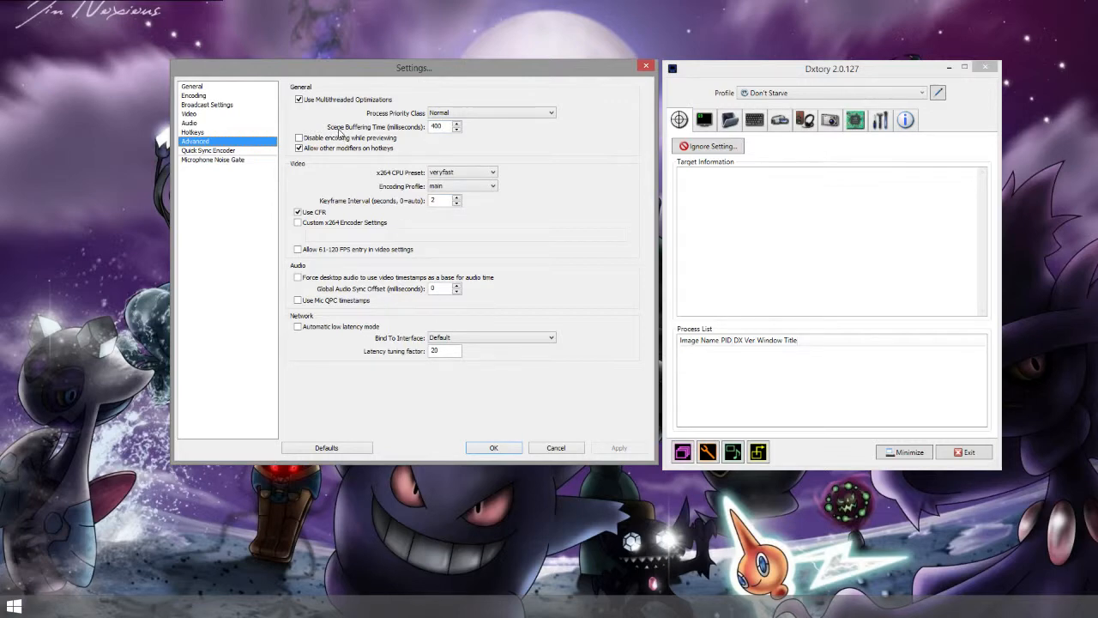
{"action": "left_click", "coordinate": [450, 126]}
{"action": "left_click", "coordinate": [231, 150]}
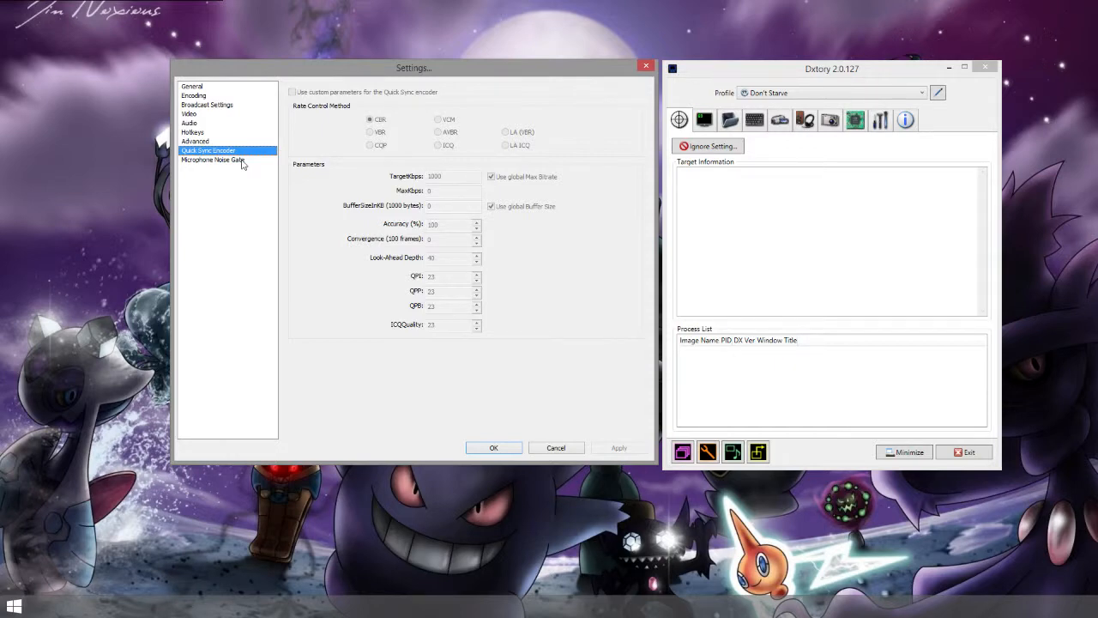
{"action": "left_click", "coordinate": [242, 162]}
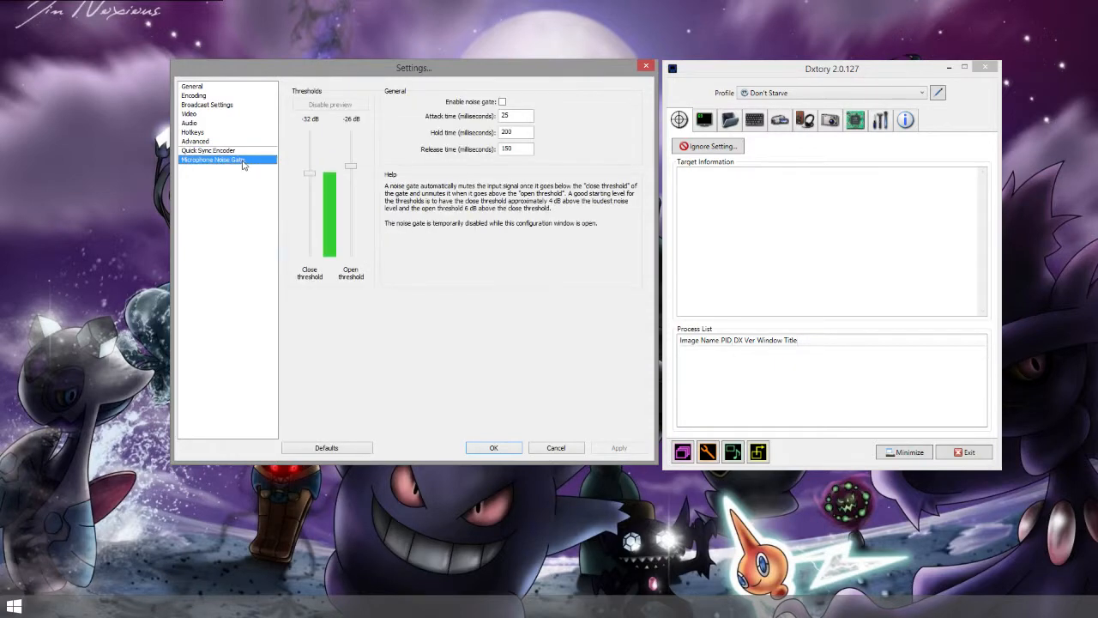
{"action": "left_click", "coordinate": [492, 447]}
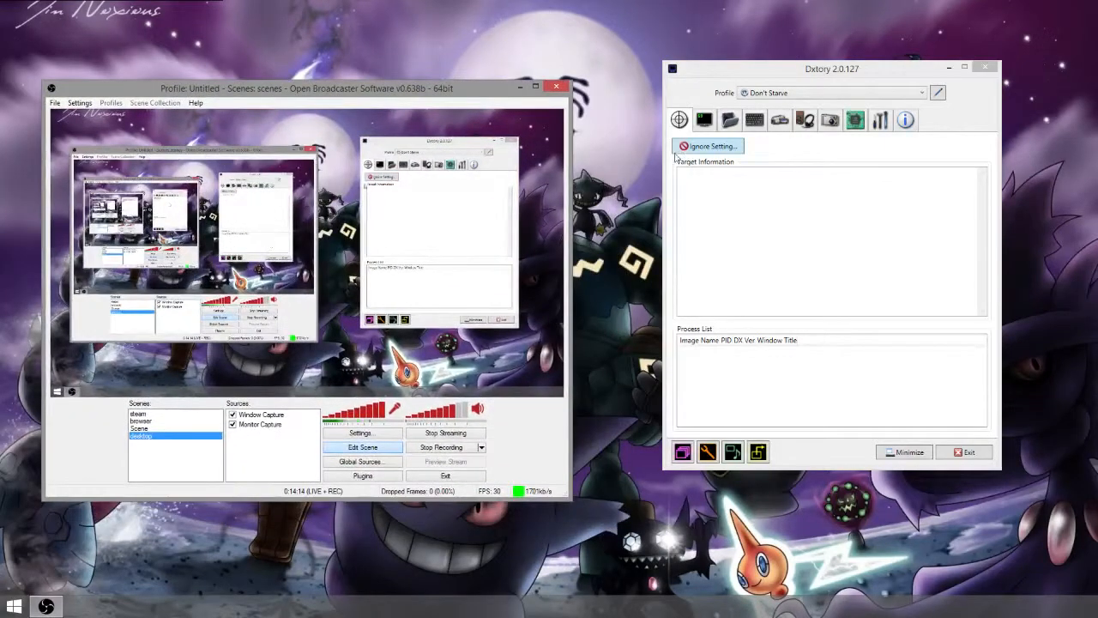
Arrange the OBS and Dxtory windows directly beside each other on the desktop.
{"action": "left_click_drag", "start_coordinate": [749, 70], "coordinate": [667, 97]}
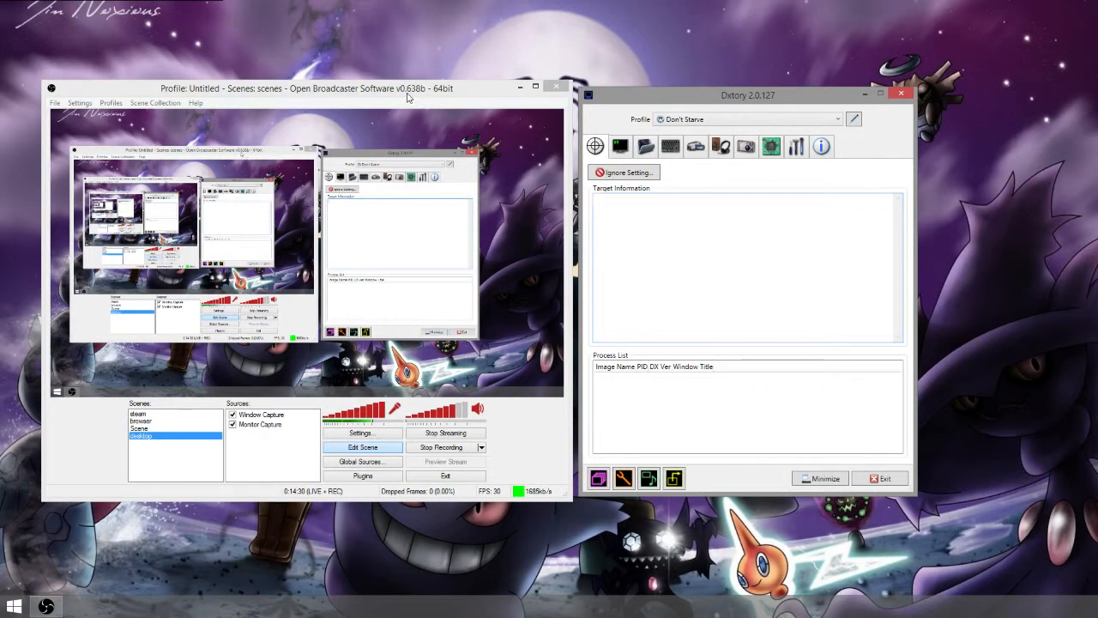
{"action": "mouse_move", "coordinate": [412, 96]}
{"action": "left_mouse_down"}
{"action": "mouse_move", "coordinate": [309, 45]}
{"action": "mouse_move", "coordinate": [398, 101]}
{"action": "left_mouse_up"}
{"action": "mouse_move", "coordinate": [722, 89]}
{"action": "left_mouse_down"}
{"action": "mouse_move", "coordinate": [731, 93]}
{"action": "mouse_move", "coordinate": [712, 100]}
{"action": "left_mouse_up"}
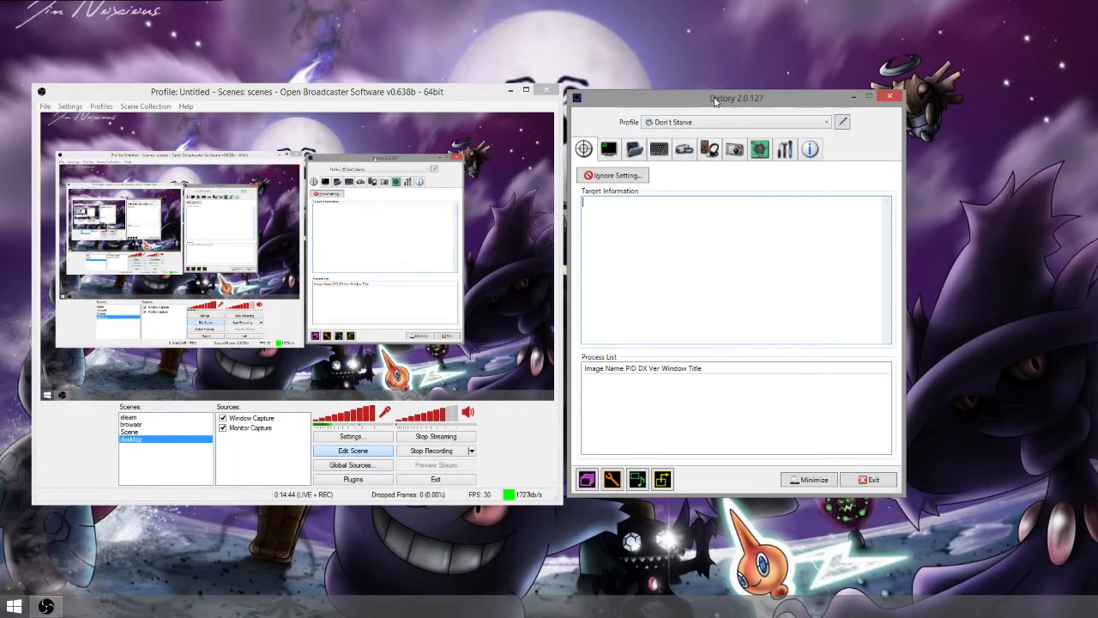
{"action": "mouse_move", "coordinate": [720, 93]}
{"action": "left_mouse_down"}
{"action": "mouse_move", "coordinate": [759, 99]}
{"action": "mouse_move", "coordinate": [729, 102]}
{"action": "left_mouse_up"}
{"action": "left_click", "coordinate": [47, 606]}
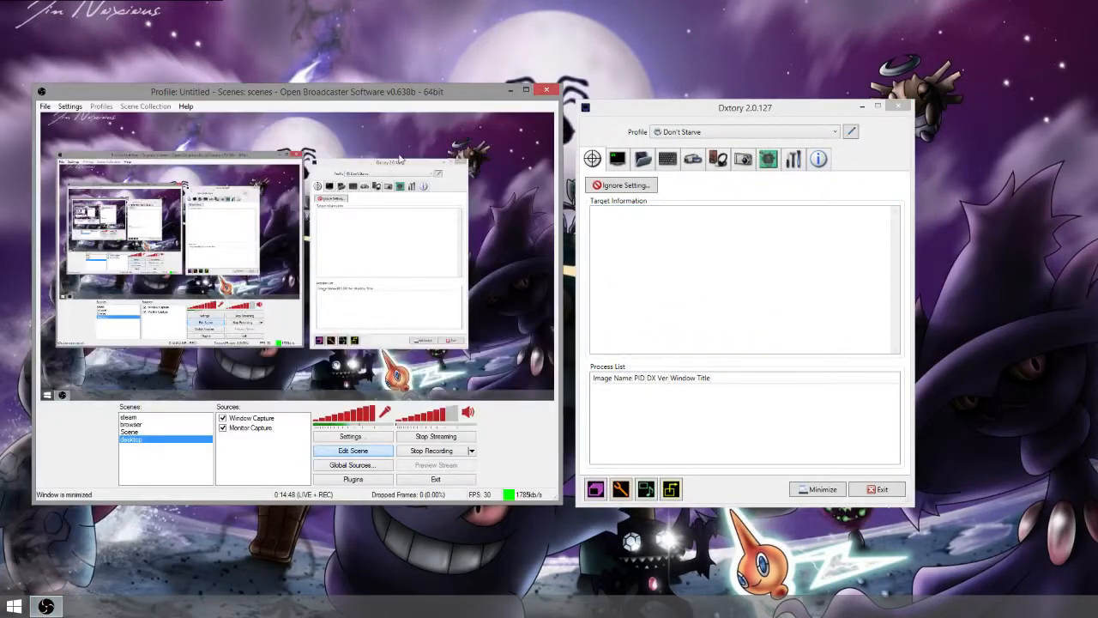
{"action": "mouse_move", "coordinate": [632, 112]}
{"action": "left_mouse_down"}
{"action": "mouse_move", "coordinate": [642, 113]}
{"action": "mouse_move", "coordinate": [625, 108]}
{"action": "left_mouse_up"}
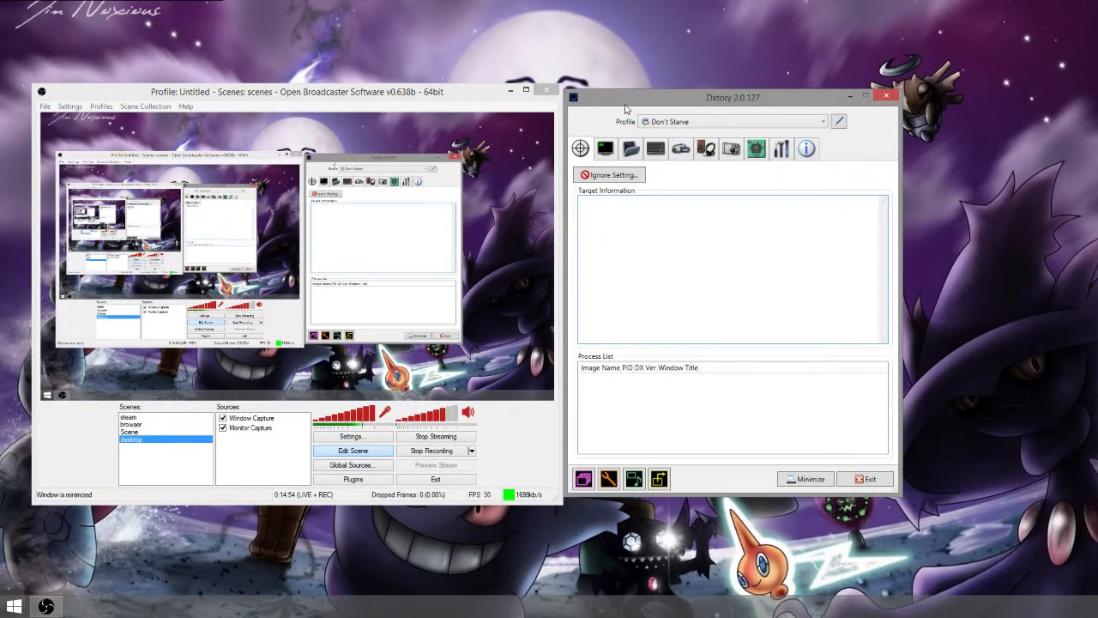
{"action": "left_click_drag", "start_coordinate": [429, 96], "coordinate": [426, 95]}
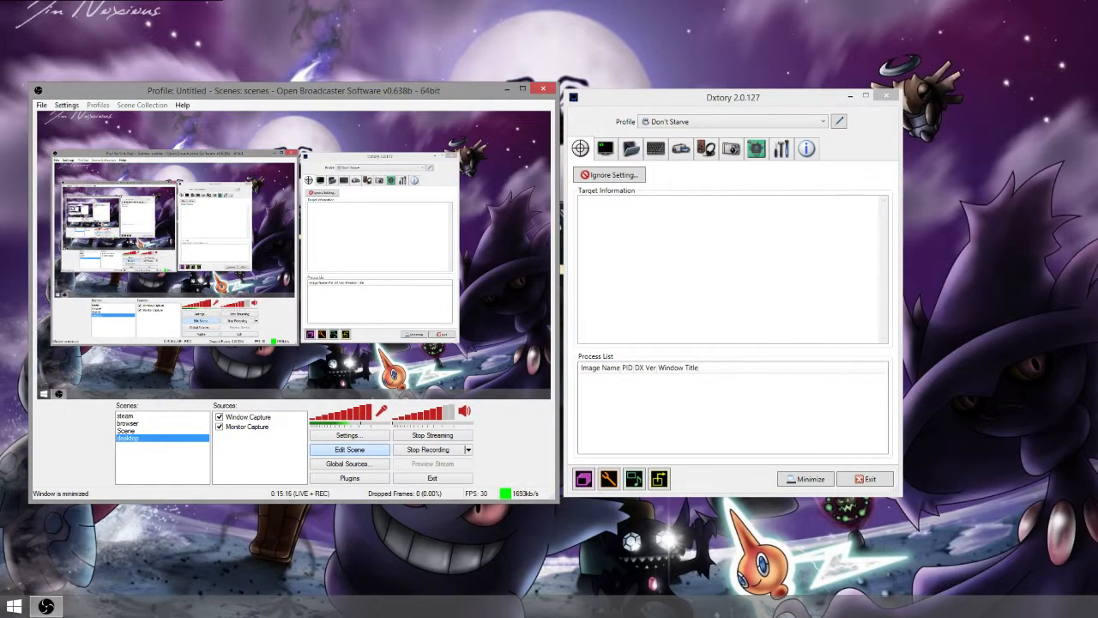
{"action": "left_click_drag", "start_coordinate": [451, 95], "coordinate": [455, 98]}
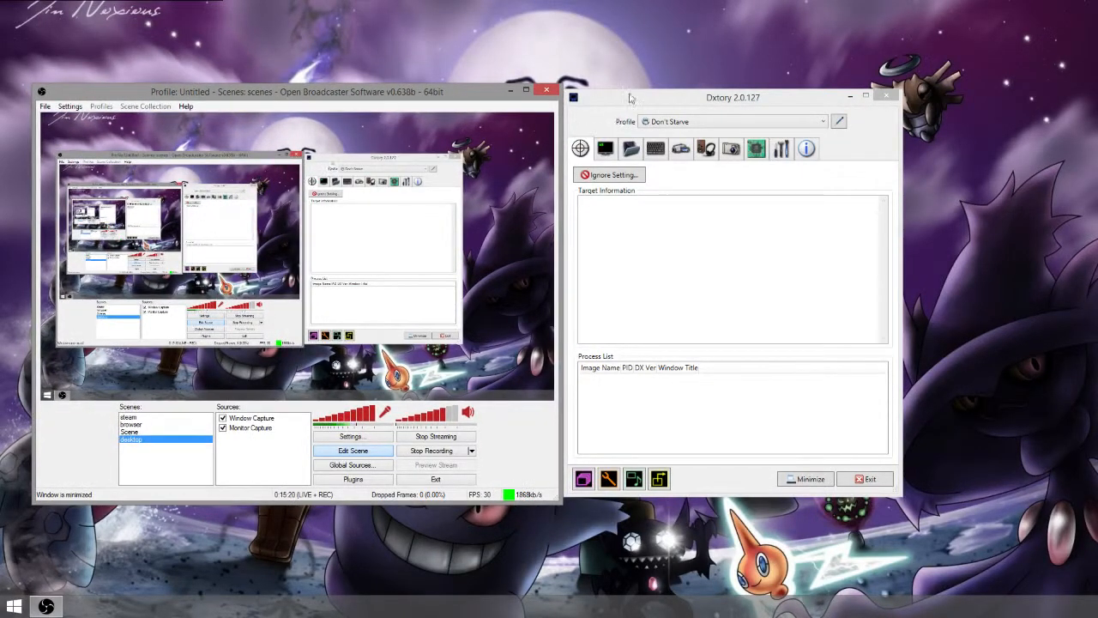